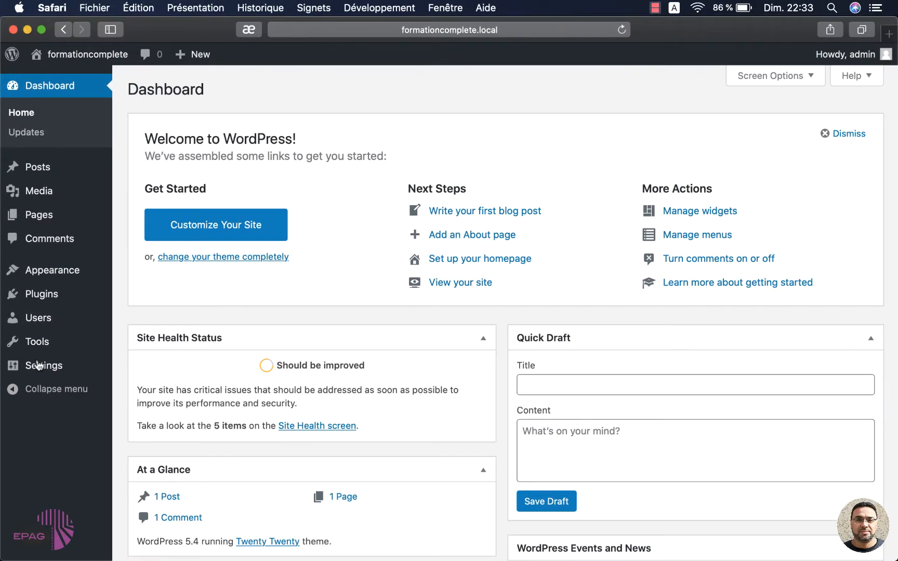
- Open the general settings and set the site language to Français
{"action": "mouse_move", "coordinate": [39, 365]}
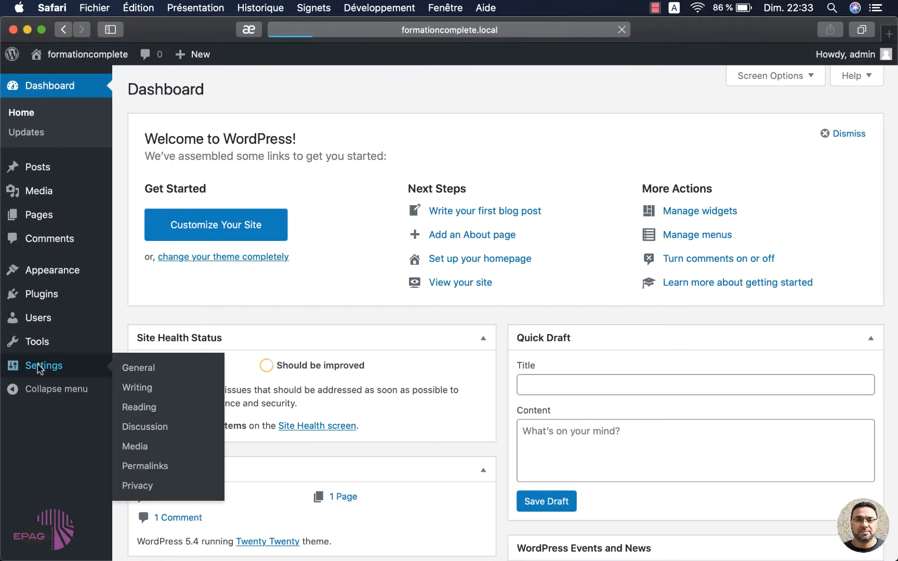
{"action": "left_click", "coordinate": [145, 372]}
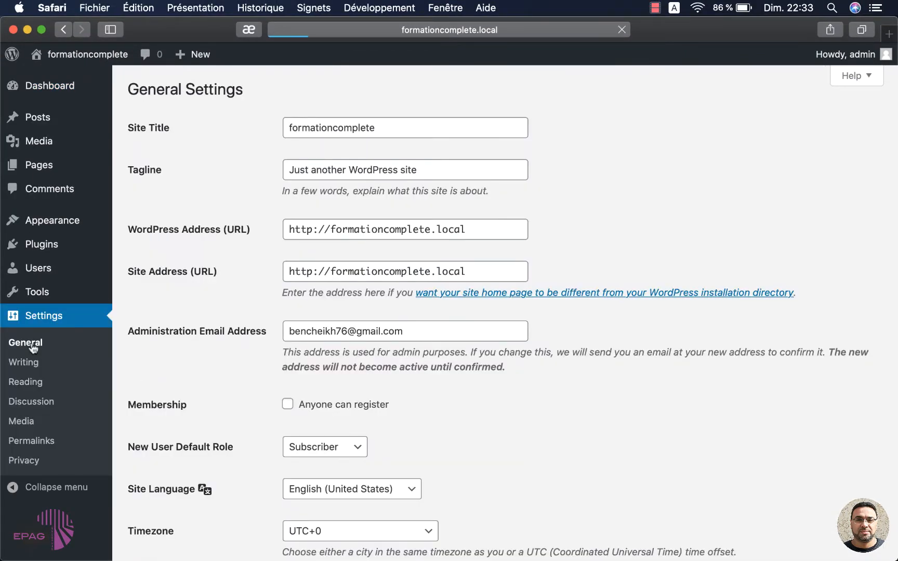
{"action": "scroll", "coordinate": [155, 322], "scroll_direction": "down", "scroll_amount": 4}
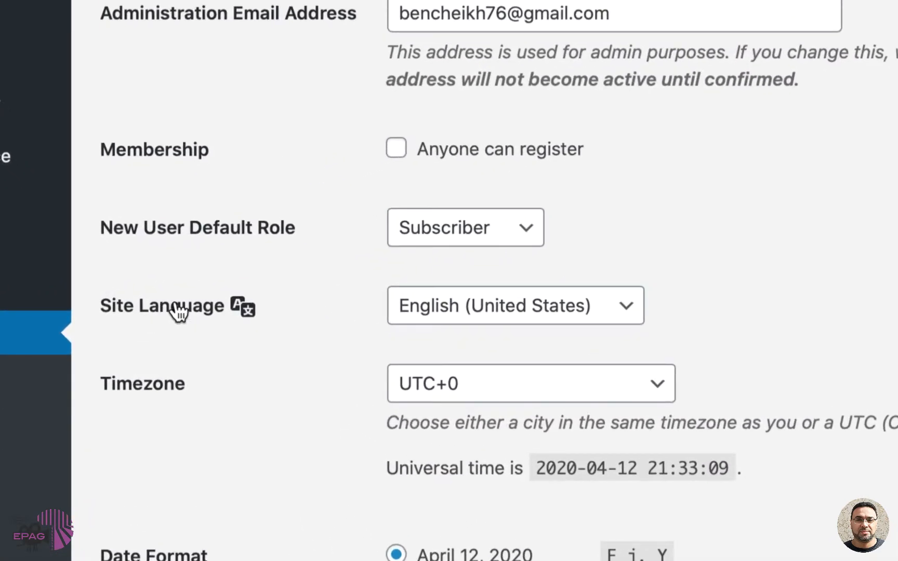
{"action": "left_click", "coordinate": [626, 307]}
{"action": "scroll", "coordinate": [533, 431], "scroll_direction": "down", "scroll_amount": 5}
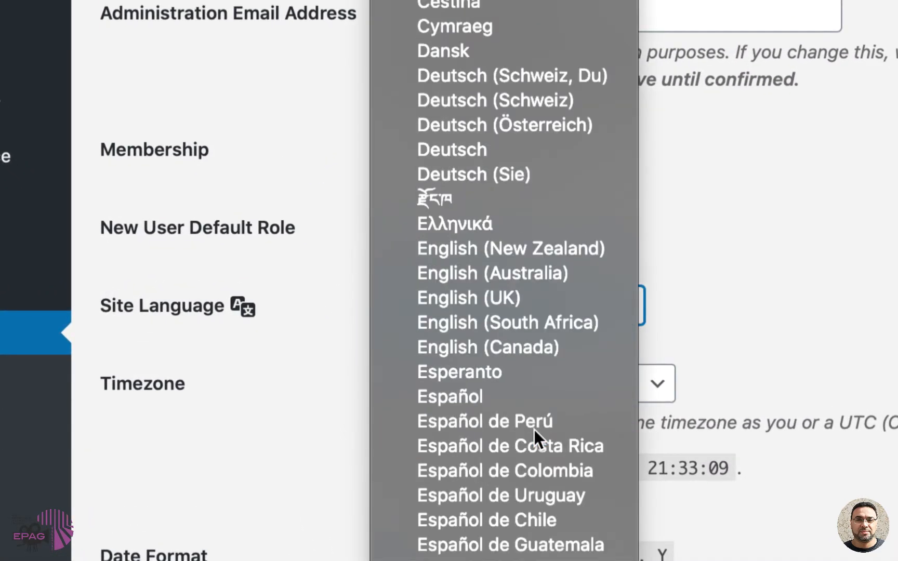
{"action": "scroll", "coordinate": [534, 429], "scroll_direction": "down", "scroll_amount": 5}
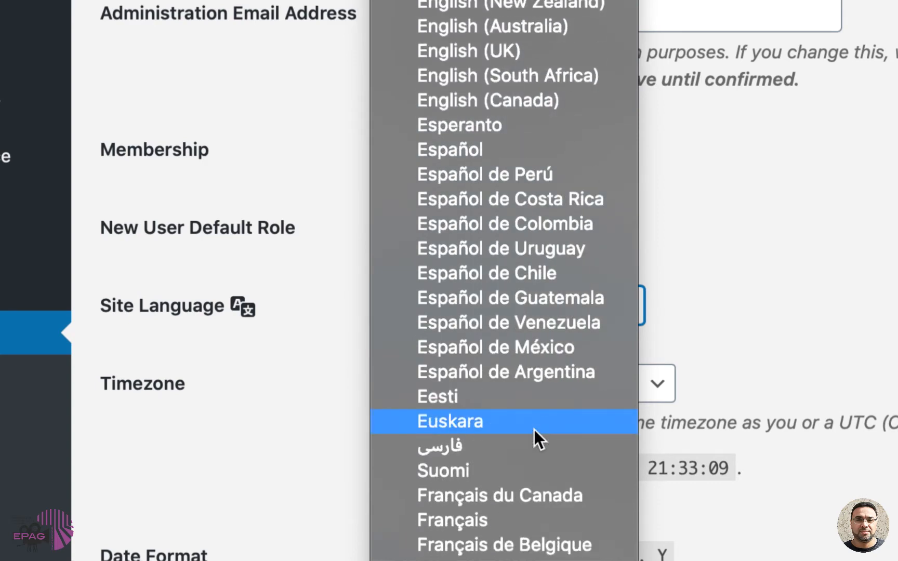
{"action": "left_click", "coordinate": [521, 520]}
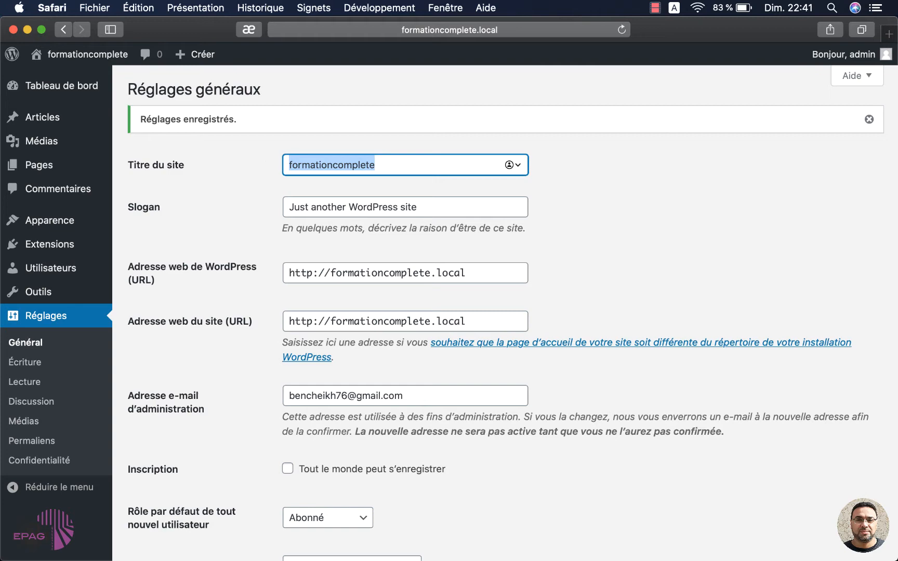
- Set the site title to HSTmedia and clear the tagline
{"action": "type", "text": "H"}
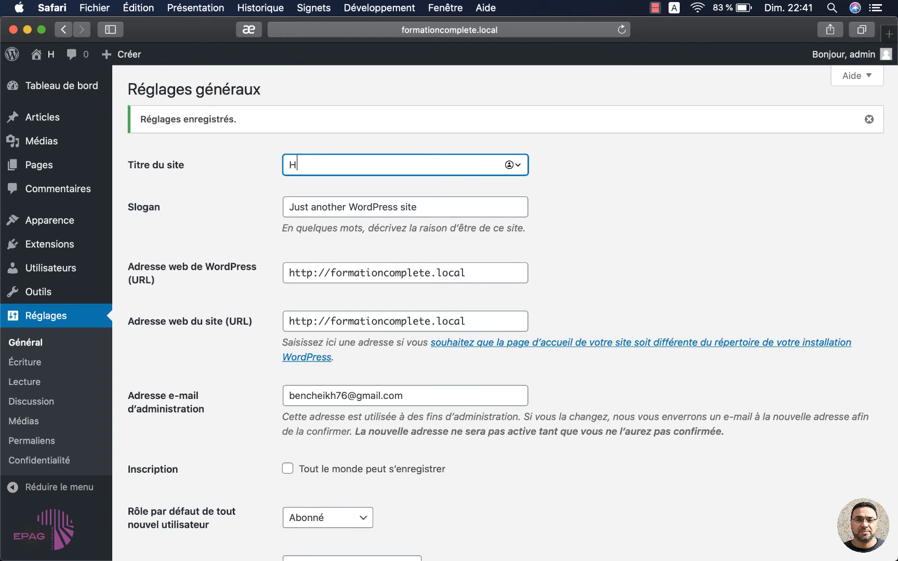
{"action": "type", "text": "STmedia"}
{"action": "scroll", "coordinate": [481, 186], "scroll_direction": "down", "scroll_amount": 2}
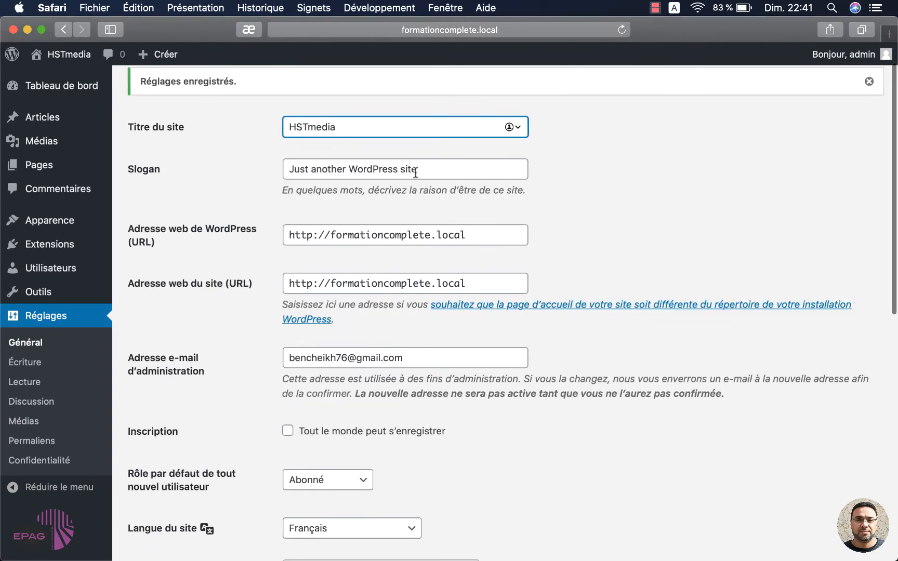
{"action": "left_click", "coordinate": [431, 169]}
{"action": "key", "text": "super+a"}
{"action": "key", "text": "BackSpace"}
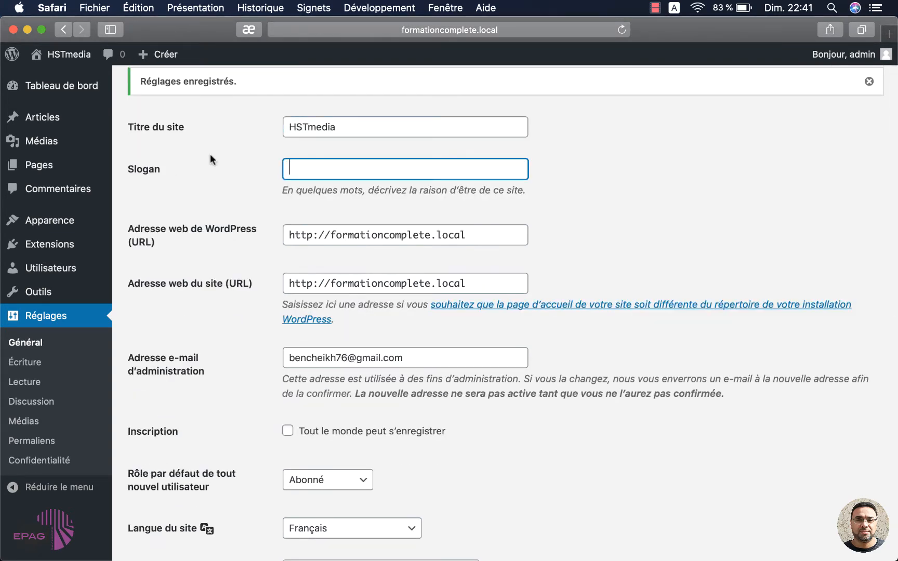
- Set the site's timezone to UTC+1 and save the general settings
{"action": "scroll", "coordinate": [373, 240], "scroll_direction": "down", "scroll_amount": 5}
{"action": "left_click", "coordinate": [413, 240]}
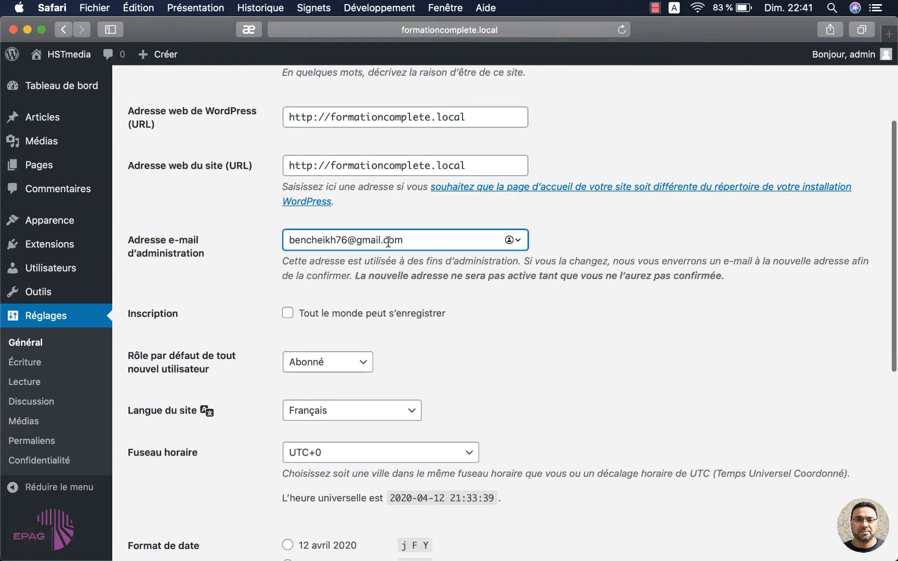
{"action": "scroll", "coordinate": [380, 243], "scroll_direction": "down", "scroll_amount": 2}
{"action": "scroll", "coordinate": [380, 243], "scroll_direction": "down", "scroll_amount": 10}
{"action": "scroll", "coordinate": [380, 243], "scroll_direction": "up", "scroll_amount": 9}
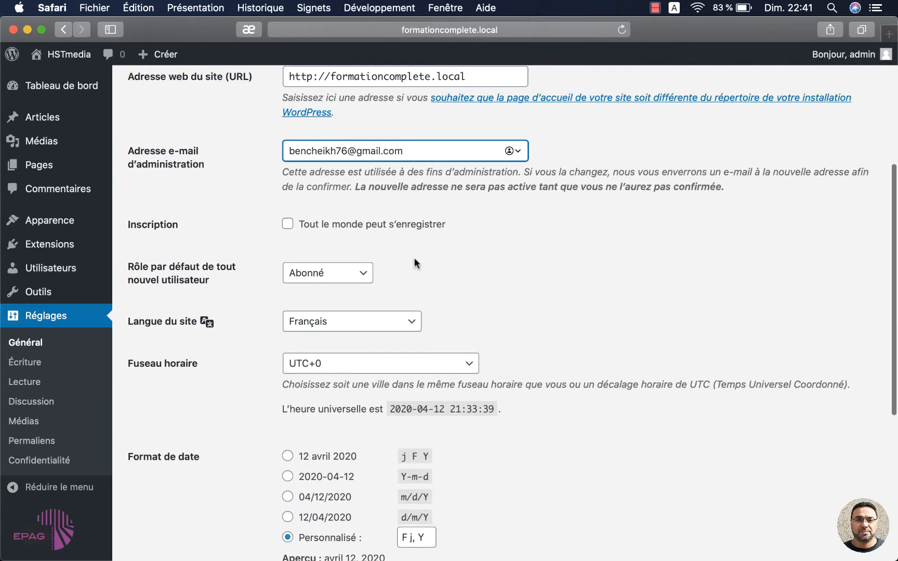
{"action": "scroll", "coordinate": [414, 262], "scroll_direction": "down", "scroll_amount": 2}
{"action": "scroll", "coordinate": [324, 186], "scroll_direction": "down", "scroll_amount": 5}
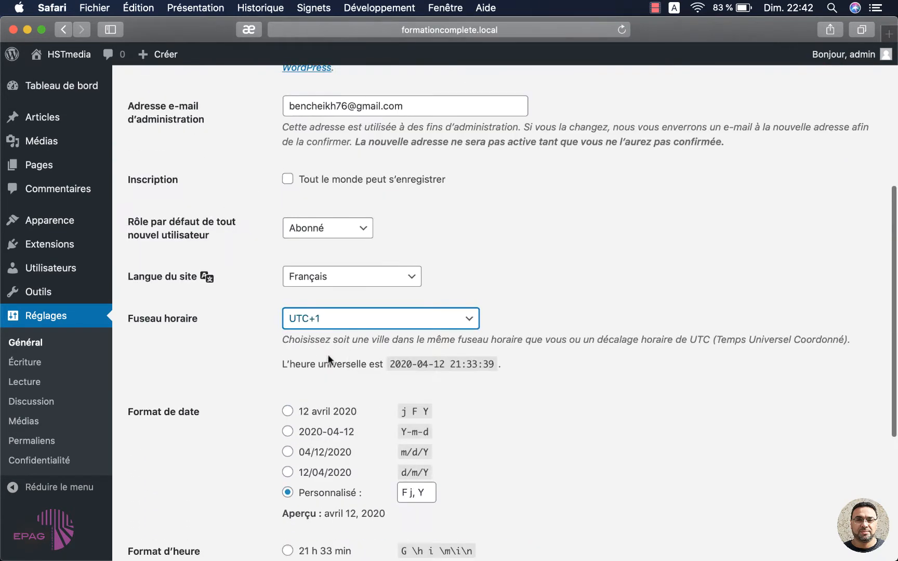
{"action": "left_click", "coordinate": [324, 321]}
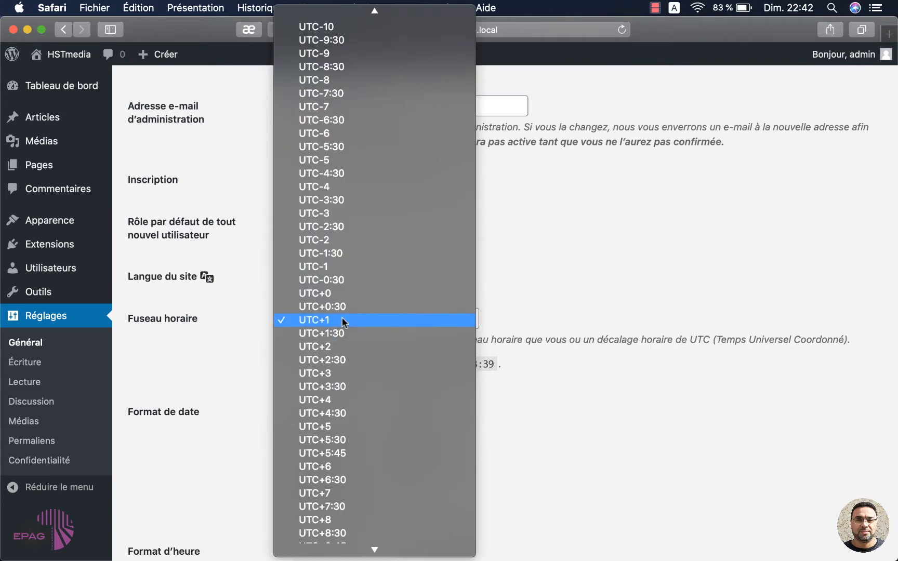
{"action": "left_click", "coordinate": [343, 321]}
{"action": "scroll", "coordinate": [557, 450], "scroll_direction": "down", "scroll_amount": 5}
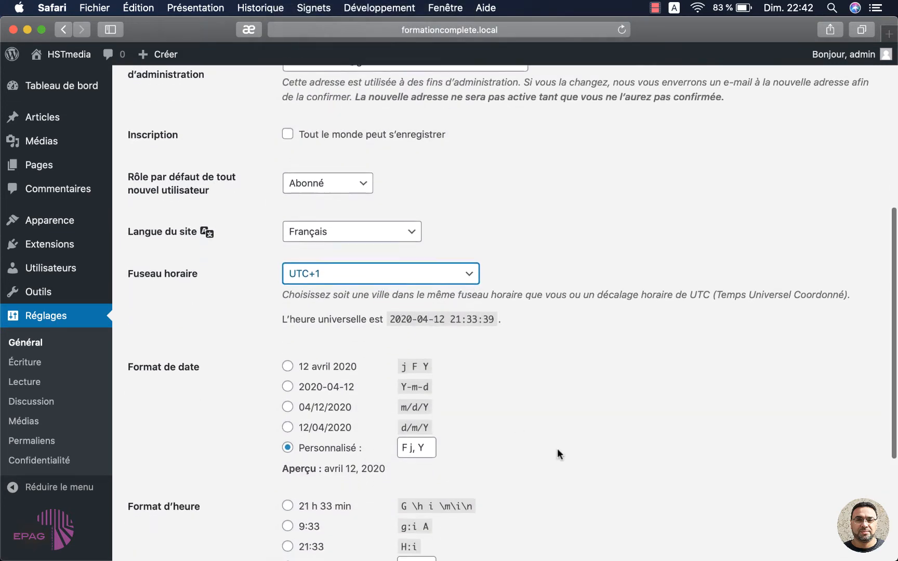
{"action": "scroll", "coordinate": [557, 452], "scroll_direction": "down", "scroll_amount": 5}
{"action": "left_click", "coordinate": [225, 488]}
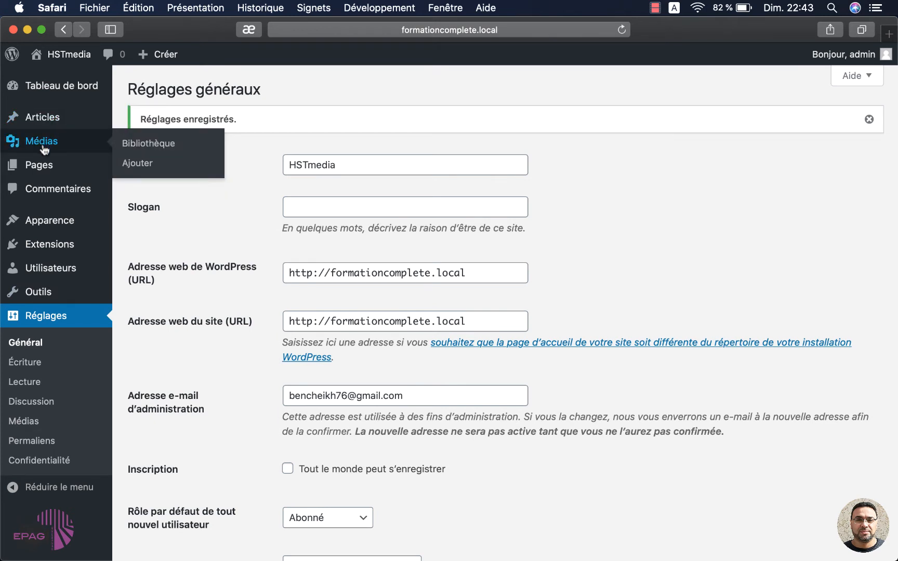
{"action": "mouse_move", "coordinate": [48, 121]}
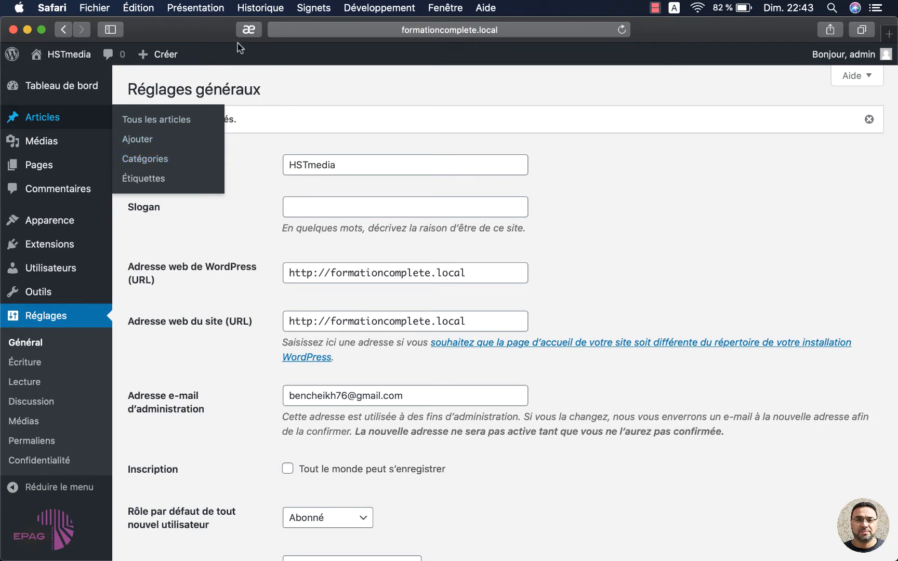
{"action": "left_click", "coordinate": [264, 10]}
{"action": "left_click", "coordinate": [264, 11]}
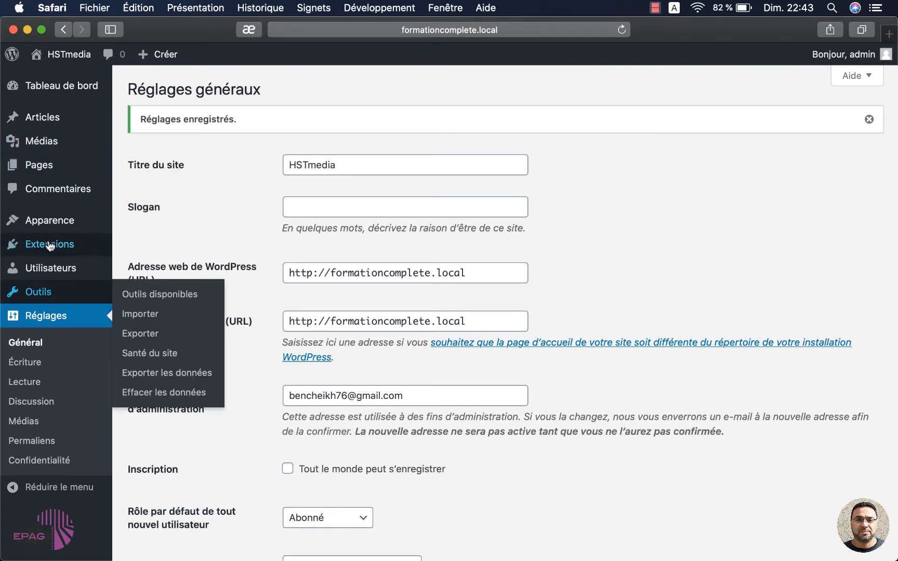
{"action": "mouse_move", "coordinate": [47, 295]}
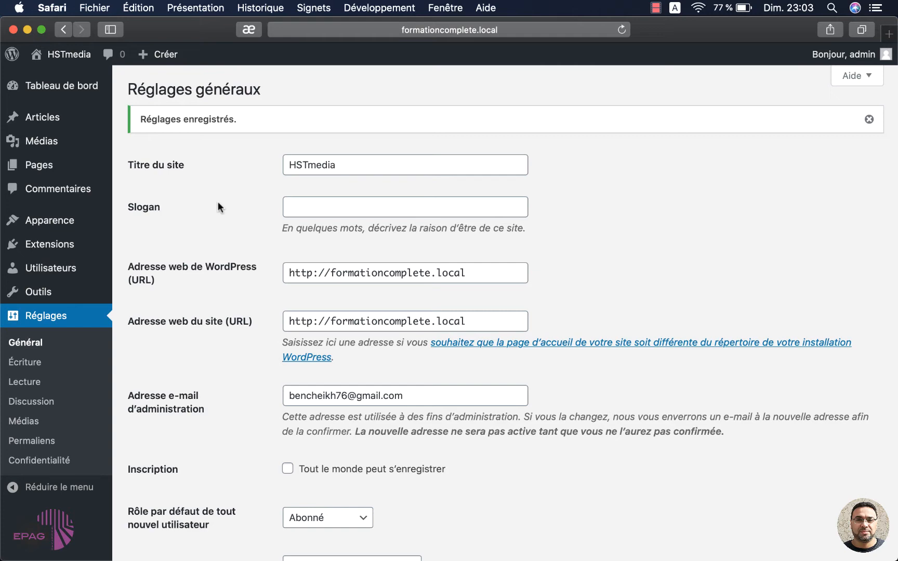
- Open the public site in a new browser tab and examine its home page from the header down to the footer
{"action": "mouse_move", "coordinate": [55, 55]}
{"action": "mouse_move", "coordinate": [76, 62]}
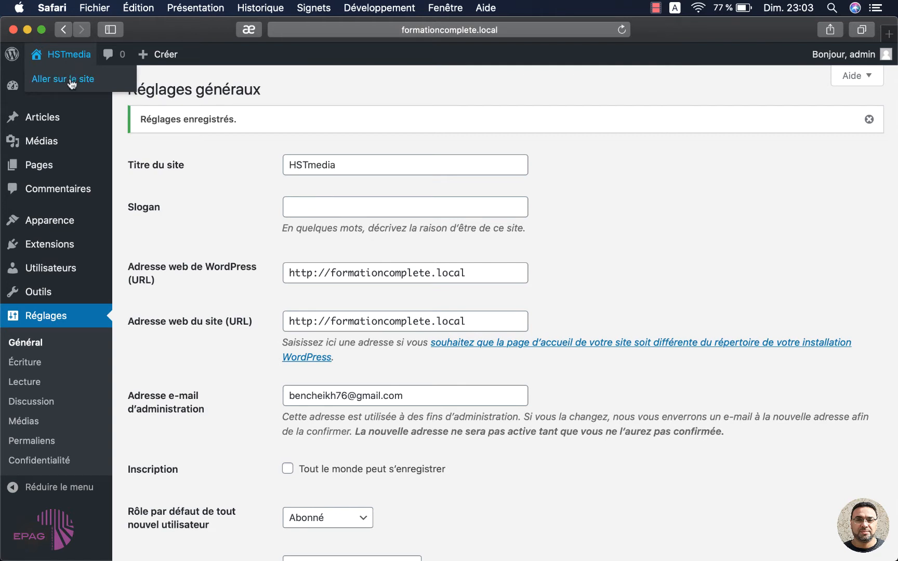
{"action": "left_click", "coordinate": [71, 82], "text": "super"}
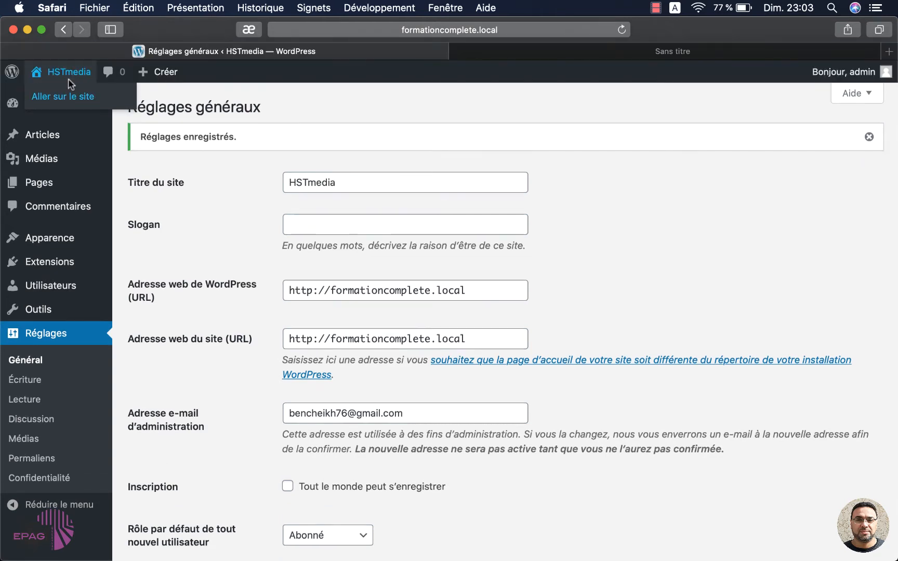
{"action": "left_click", "coordinate": [560, 56]}
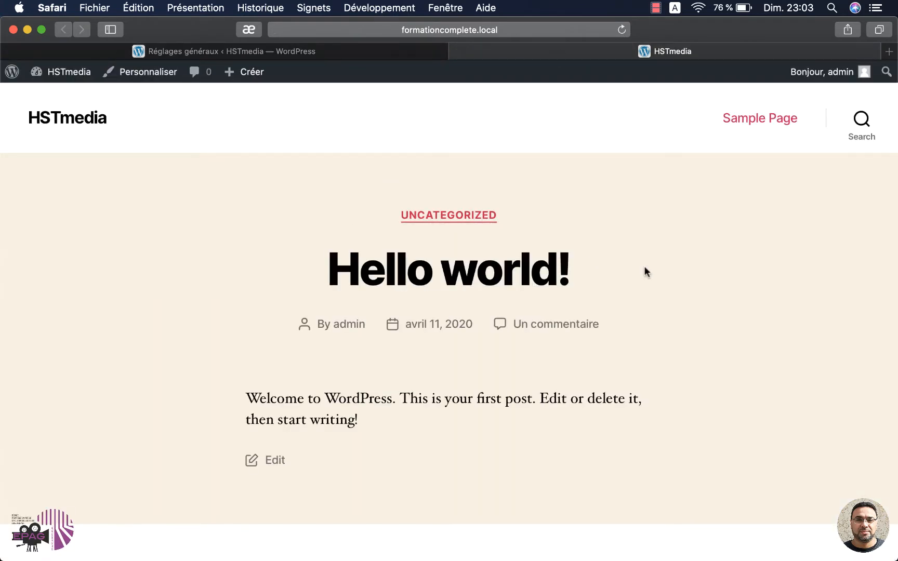
{"action": "scroll", "coordinate": [644, 267], "scroll_direction": "down", "scroll_amount": 10}
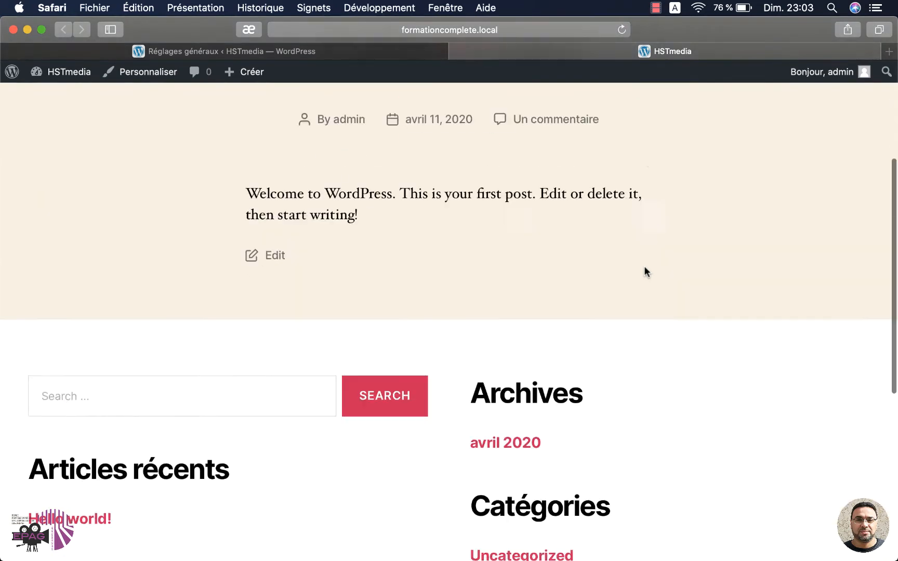
{"action": "scroll", "coordinate": [644, 266], "scroll_direction": "up", "scroll_amount": 10}
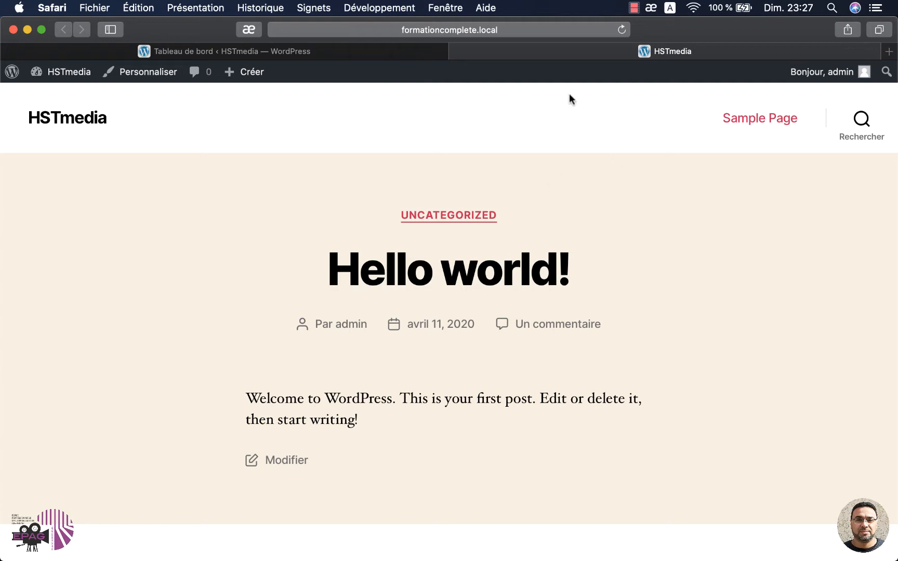
{"action": "scroll", "coordinate": [540, 274], "scroll_direction": "down", "scroll_amount": 2}
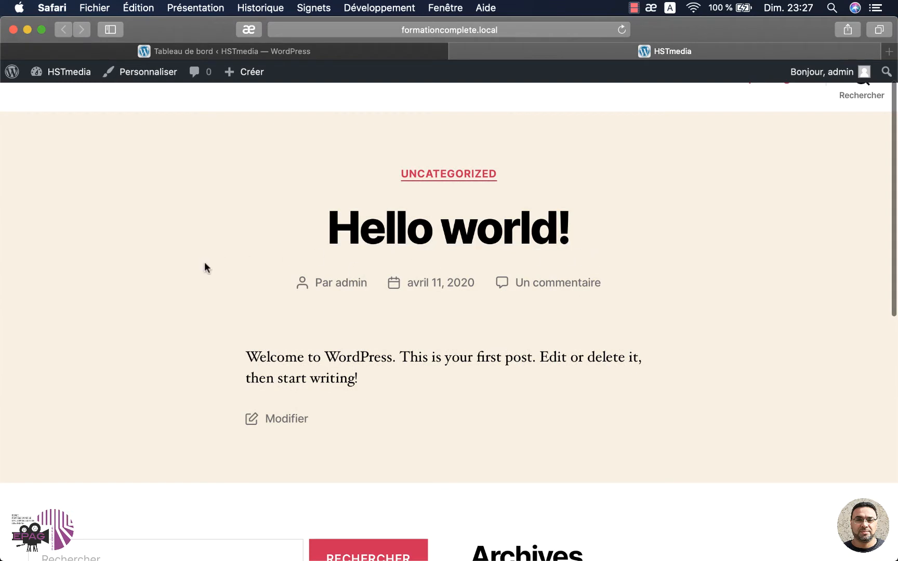
{"action": "scroll", "coordinate": [648, 315], "scroll_direction": "down", "scroll_amount": 1}
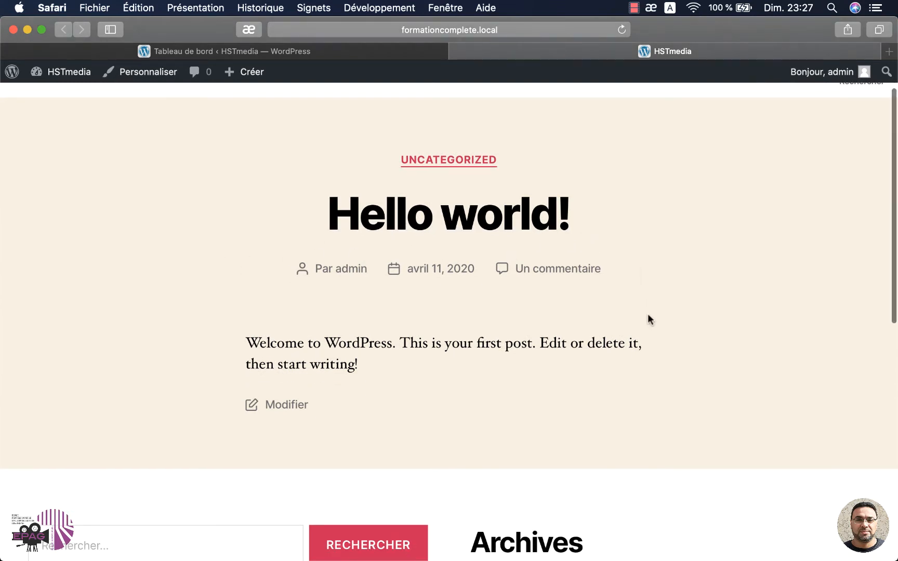
{"action": "scroll", "coordinate": [689, 369], "scroll_direction": "down", "scroll_amount": 10}
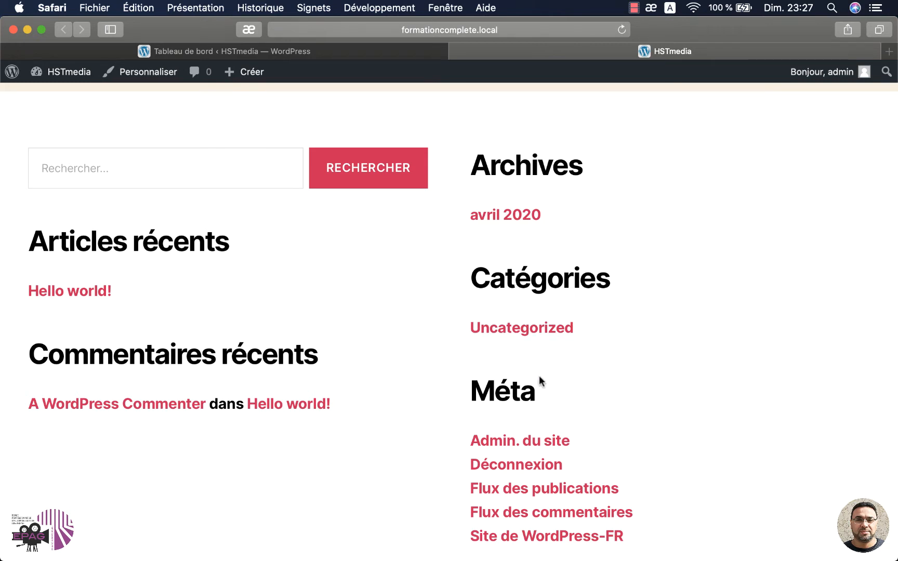
{"action": "scroll", "coordinate": [557, 445], "scroll_direction": "down", "scroll_amount": 3}
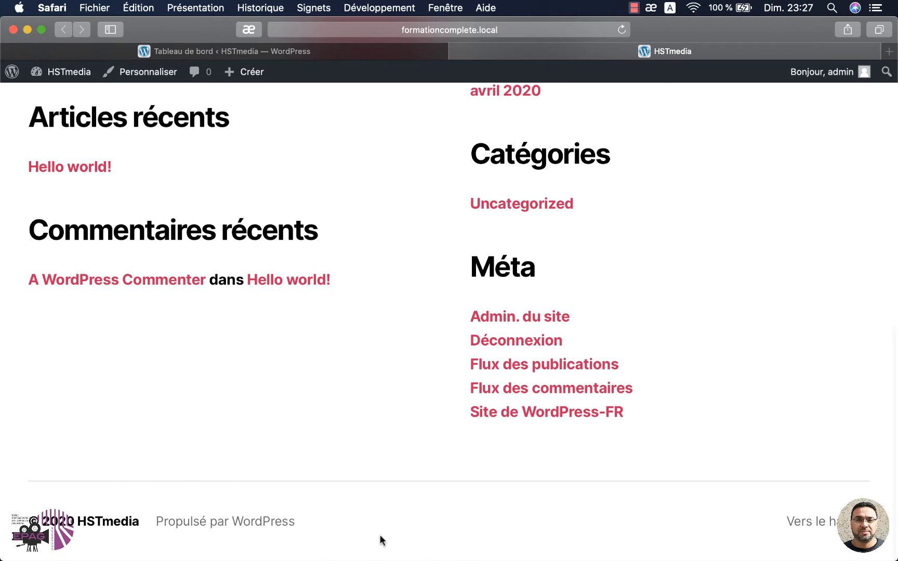
{"action": "scroll", "coordinate": [386, 375], "scroll_direction": "up", "scroll_amount": 20}
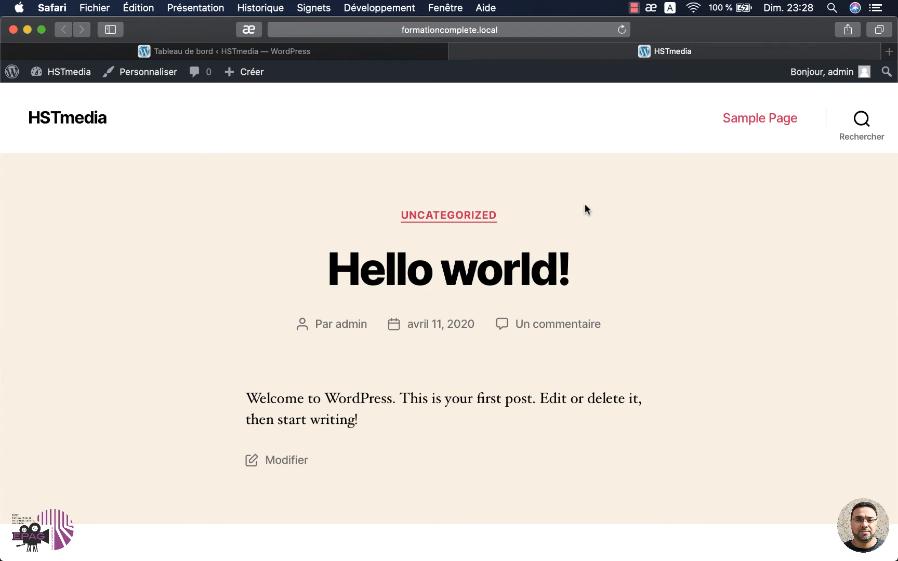
- Return to the administration tab and delete the Twenty Nineteen theme from the installed themes
{"action": "left_click", "coordinate": [328, 54]}
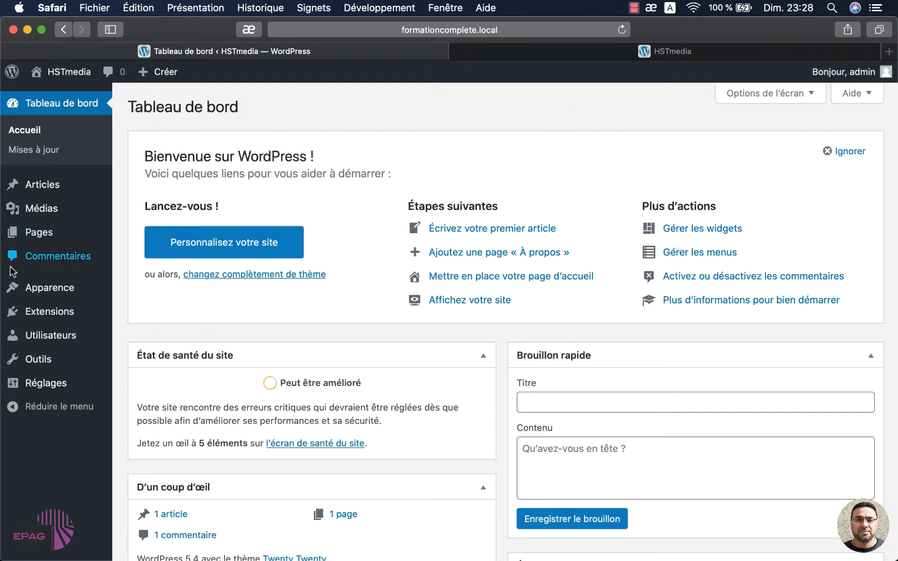
{"action": "left_click", "coordinate": [35, 291]}
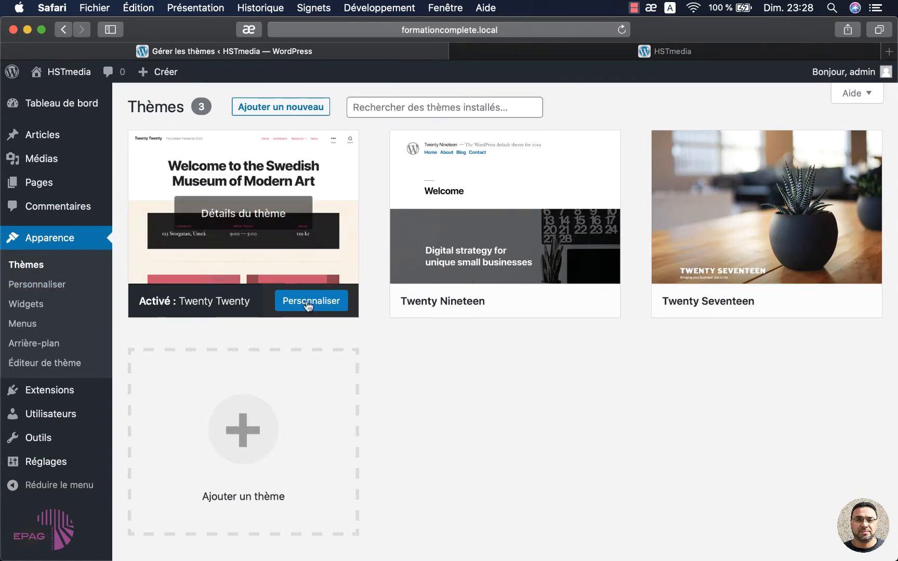
{"action": "mouse_move", "coordinate": [467, 235]}
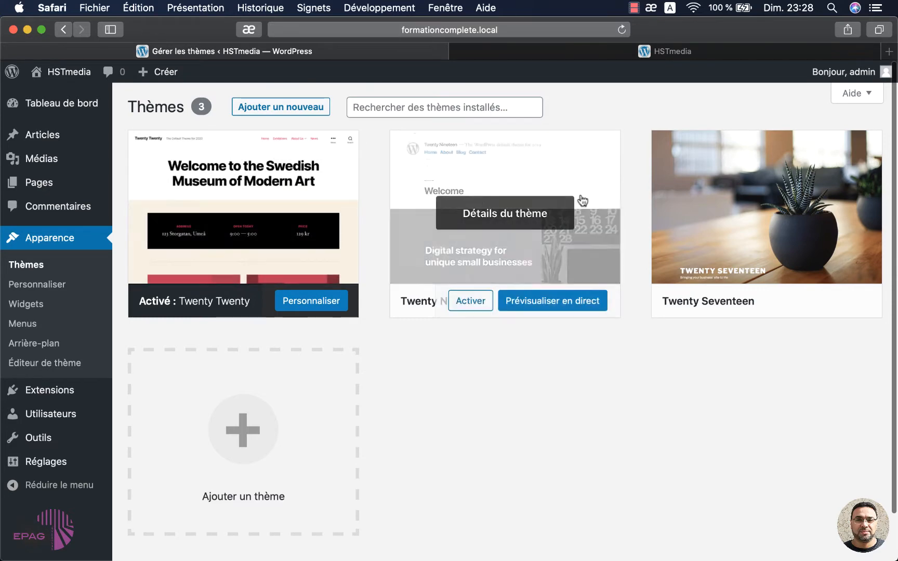
{"action": "mouse_move", "coordinate": [669, 204]}
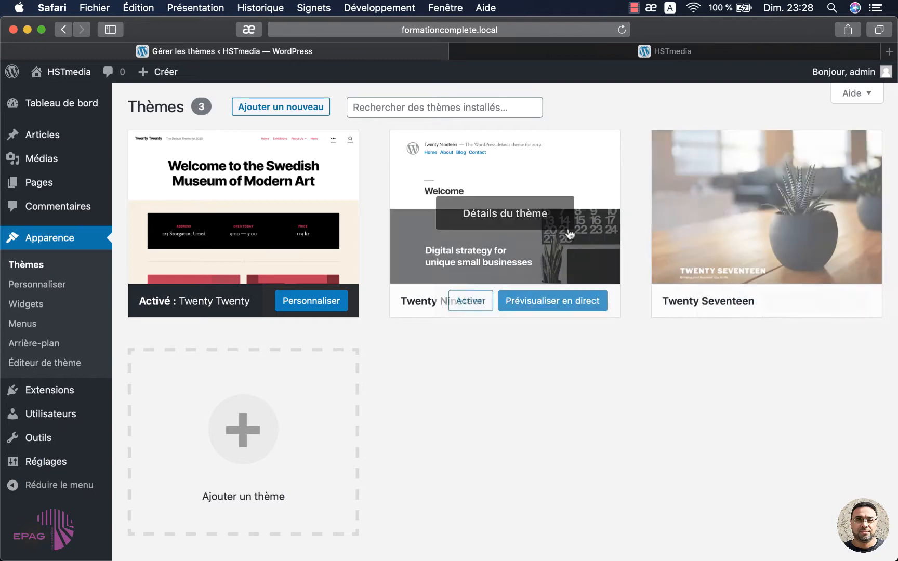
{"action": "left_click", "coordinate": [511, 216]}
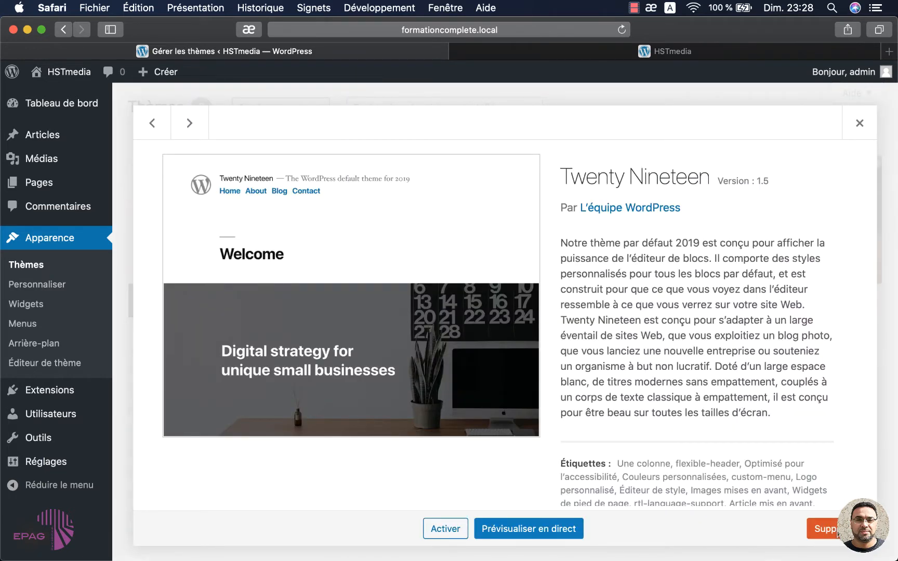
{"action": "left_click", "coordinate": [831, 530]}
{"action": "left_click", "coordinate": [579, 323]}
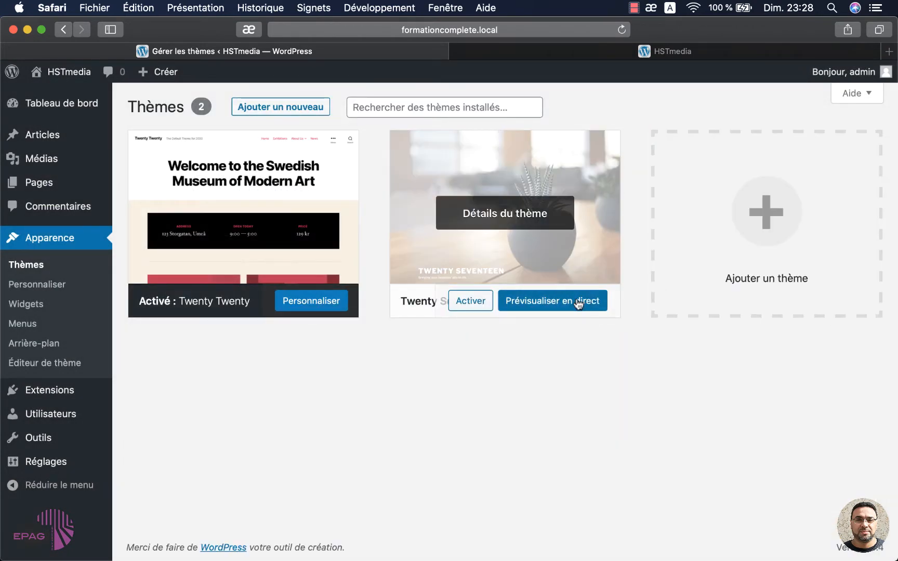
- Delete the Twenty Seventeen theme from the installed themes and confirm the deletion
{"action": "left_click", "coordinate": [522, 216]}
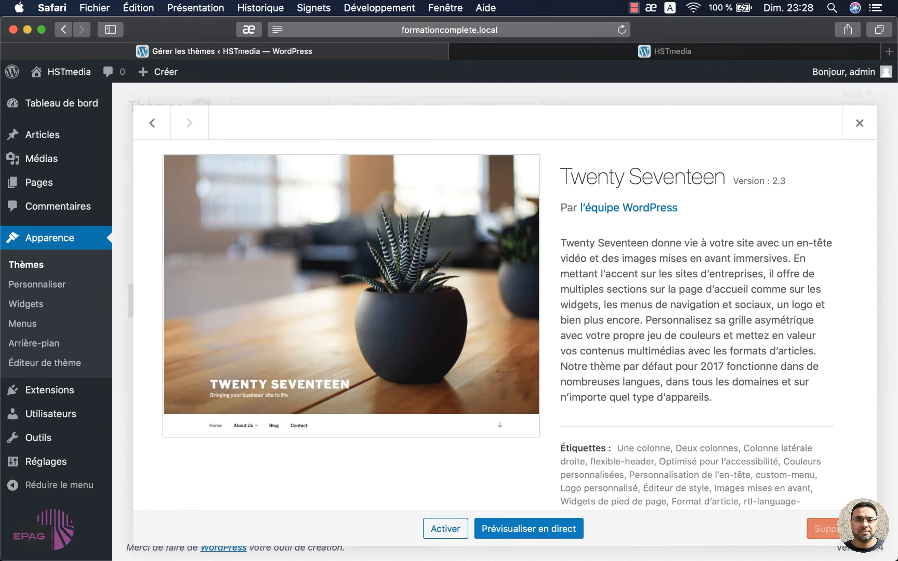
{"action": "left_click", "coordinate": [826, 529]}
{"action": "left_click", "coordinate": [577, 318]}
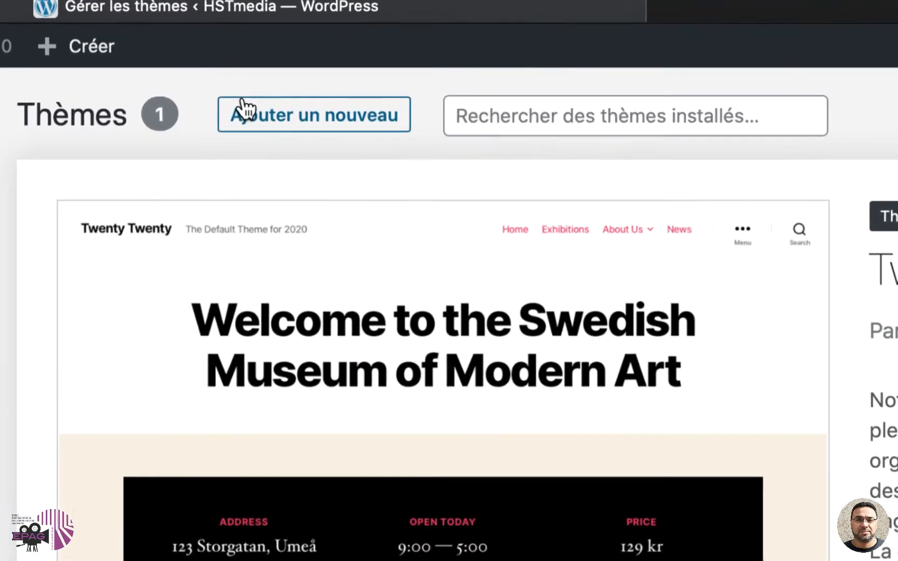
- Open the catalogue for adding themes and look through the popular themes
{"action": "left_click", "coordinate": [322, 121]}
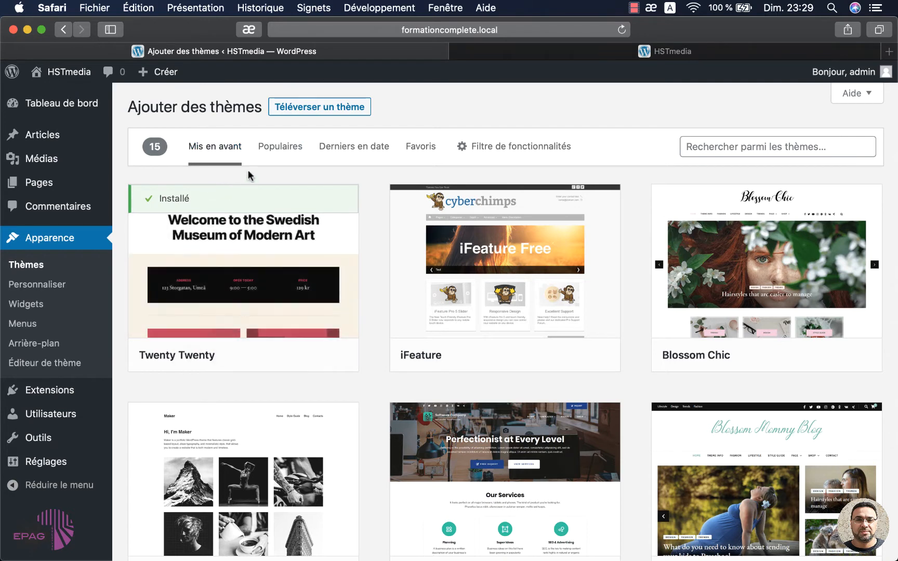
{"action": "left_click", "coordinate": [281, 148]}
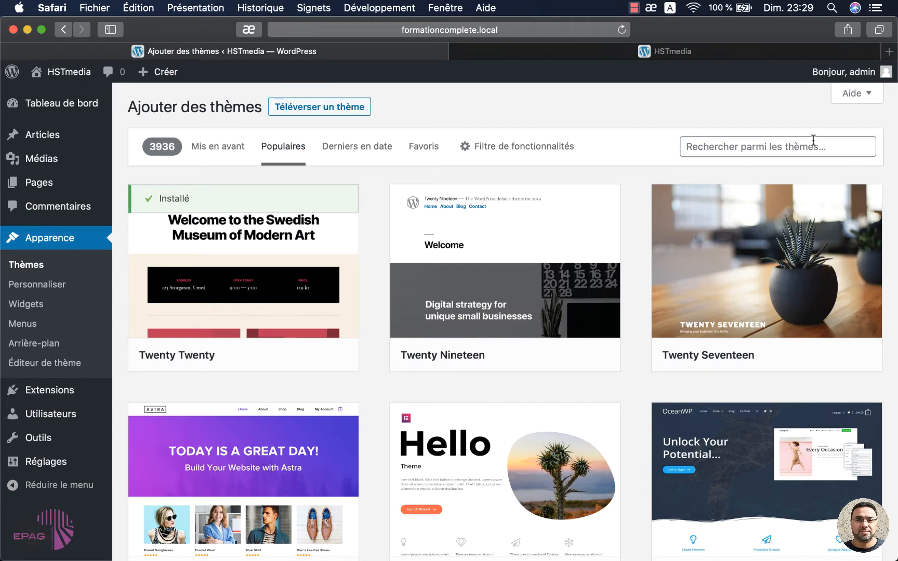
{"action": "left_click", "coordinate": [813, 143]}
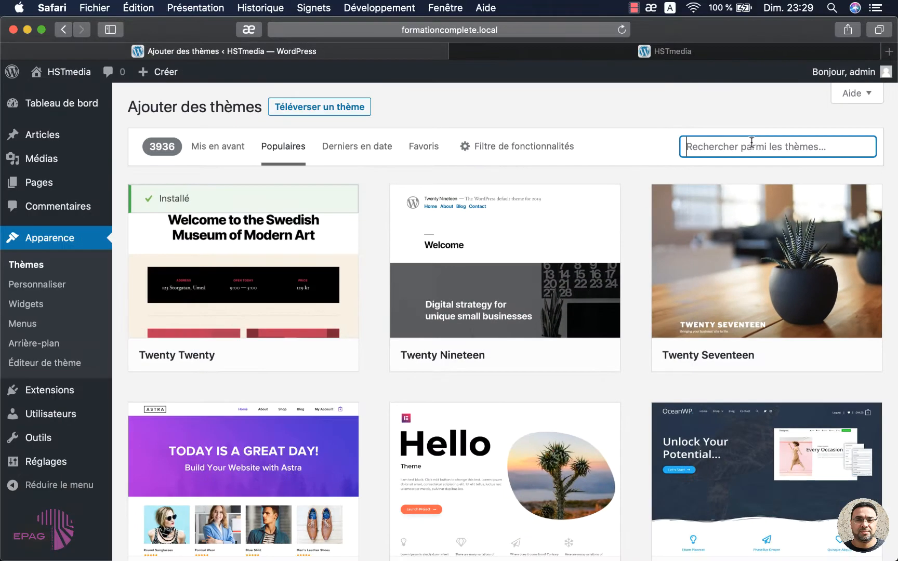
{"action": "scroll", "coordinate": [701, 142], "scroll_direction": "down", "scroll_amount": 3}
{"action": "mouse_move", "coordinate": [265, 543]}
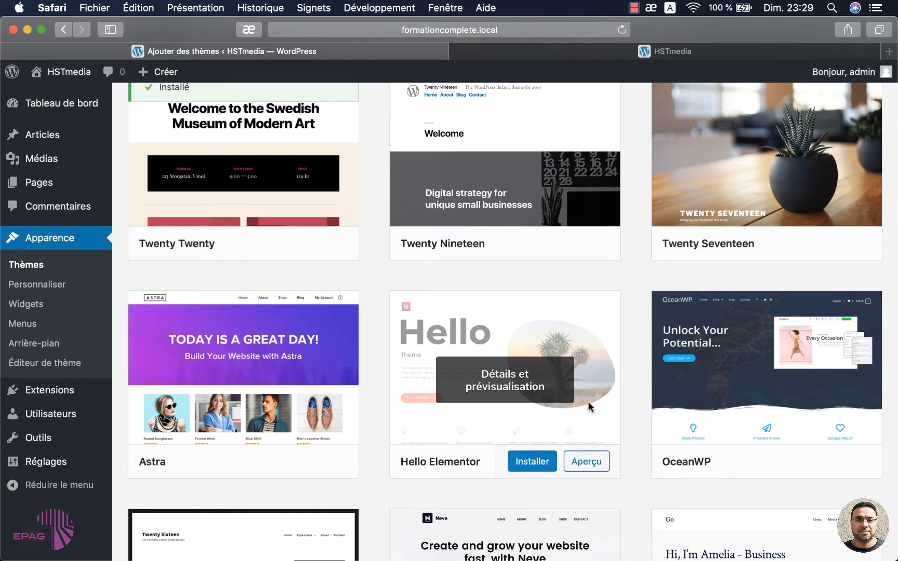
{"action": "scroll", "coordinate": [731, 387], "scroll_direction": "down", "scroll_amount": 5}
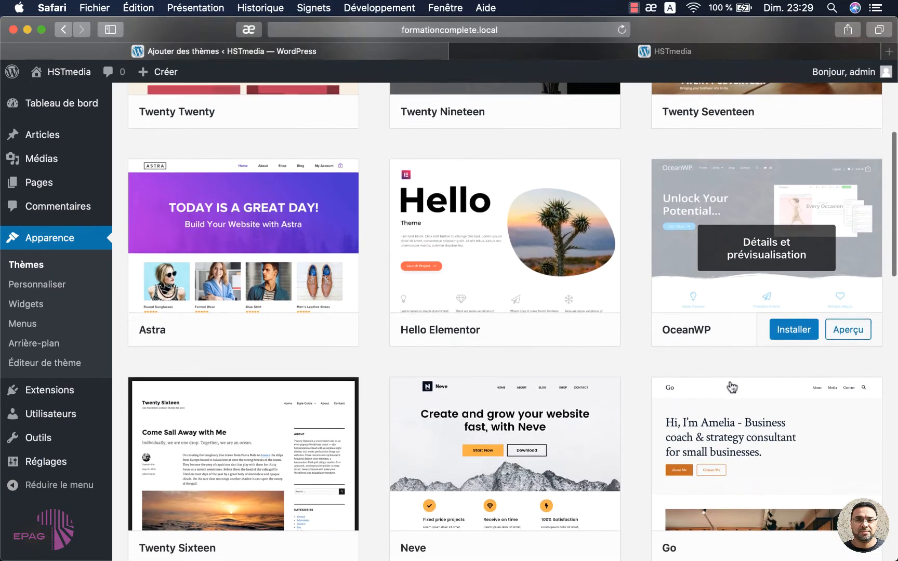
{"action": "scroll", "coordinate": [732, 387], "scroll_direction": "down", "scroll_amount": 7}
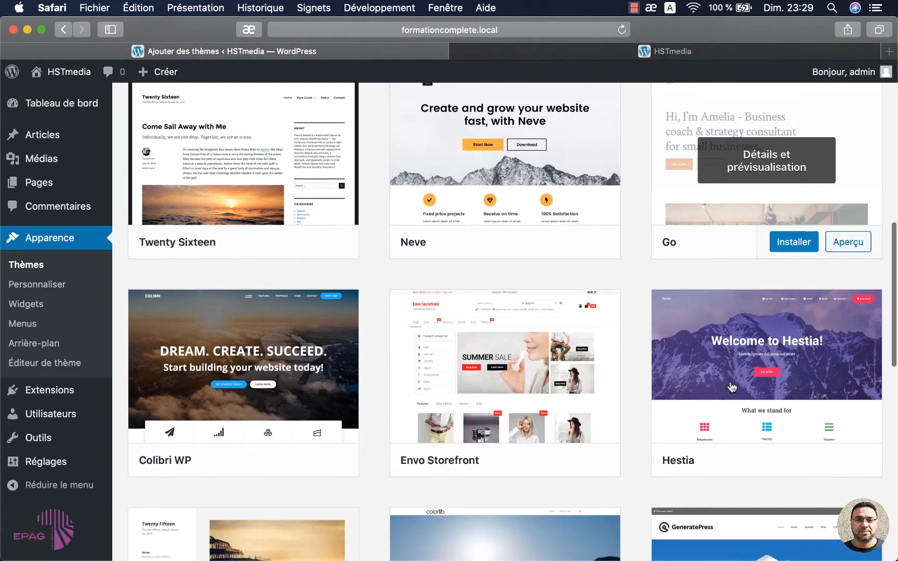
{"action": "scroll", "coordinate": [731, 387], "scroll_direction": "down", "scroll_amount": 5}
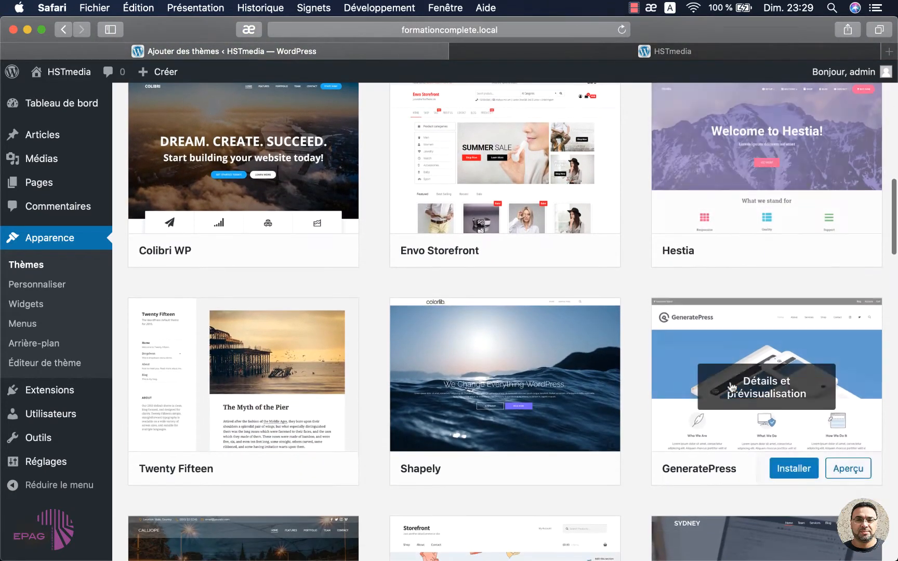
{"action": "scroll", "coordinate": [701, 475], "scroll_direction": "down", "scroll_amount": 2}
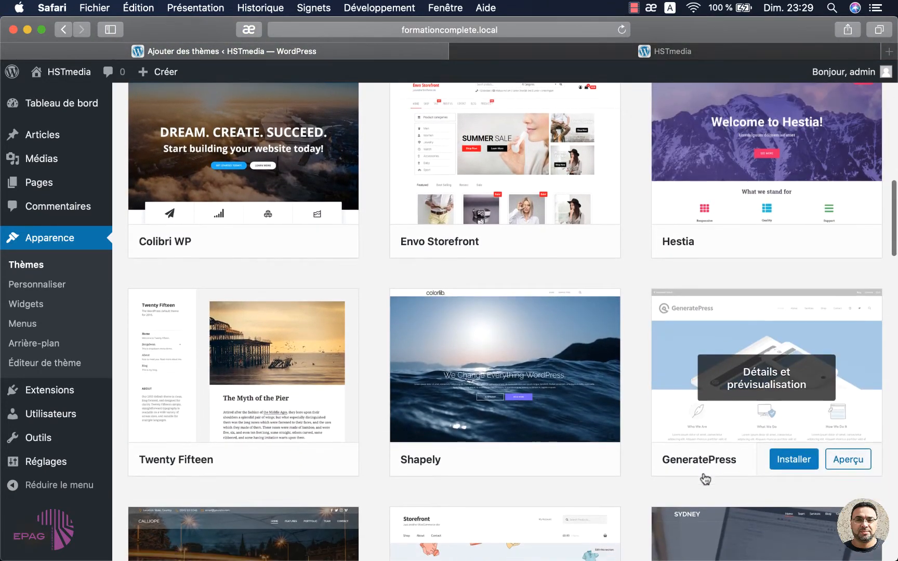
{"action": "scroll", "coordinate": [732, 430], "scroll_direction": "down", "scroll_amount": 3}
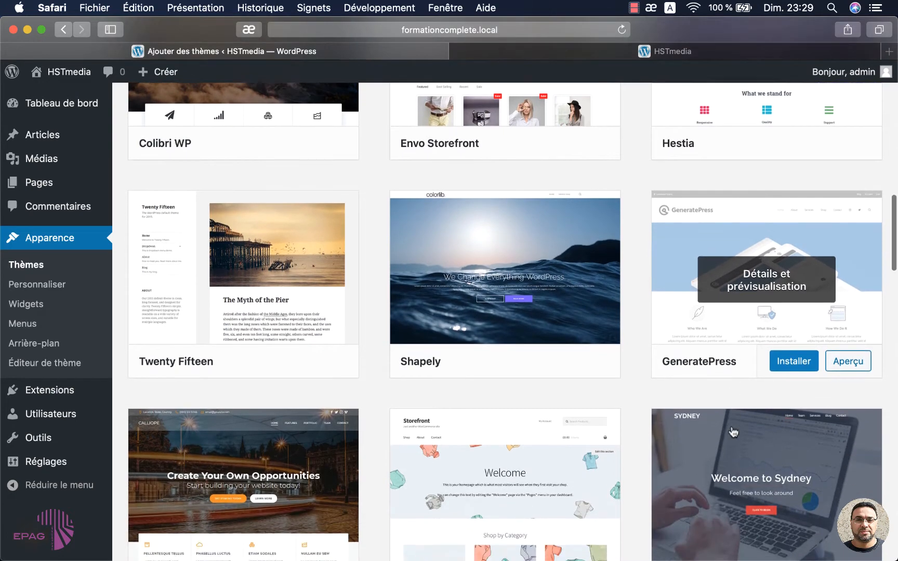
{"action": "scroll", "coordinate": [732, 432], "scroll_direction": "down", "scroll_amount": 2}
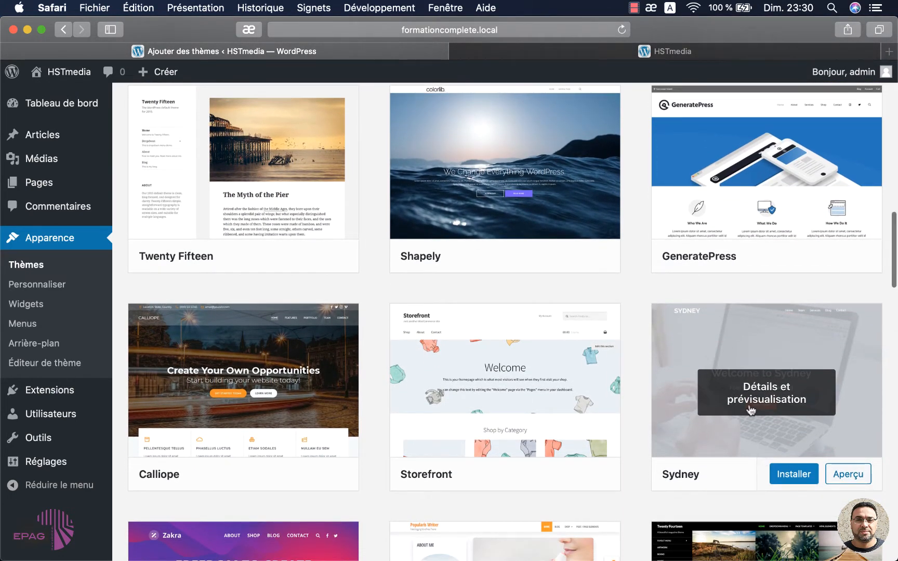
{"action": "scroll", "coordinate": [751, 411], "scroll_direction": "up", "scroll_amount": 1}
{"action": "scroll", "coordinate": [750, 410], "scroll_direction": "up", "scroll_amount": 10}
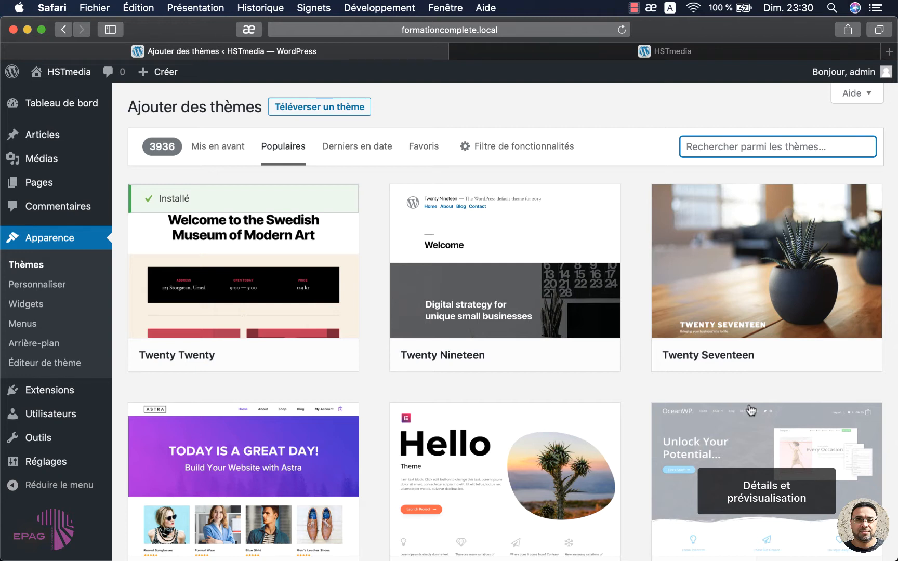
- Install the Astra theme from the popular themes and activate it
{"action": "scroll", "coordinate": [750, 410], "scroll_direction": "down", "scroll_amount": 5}
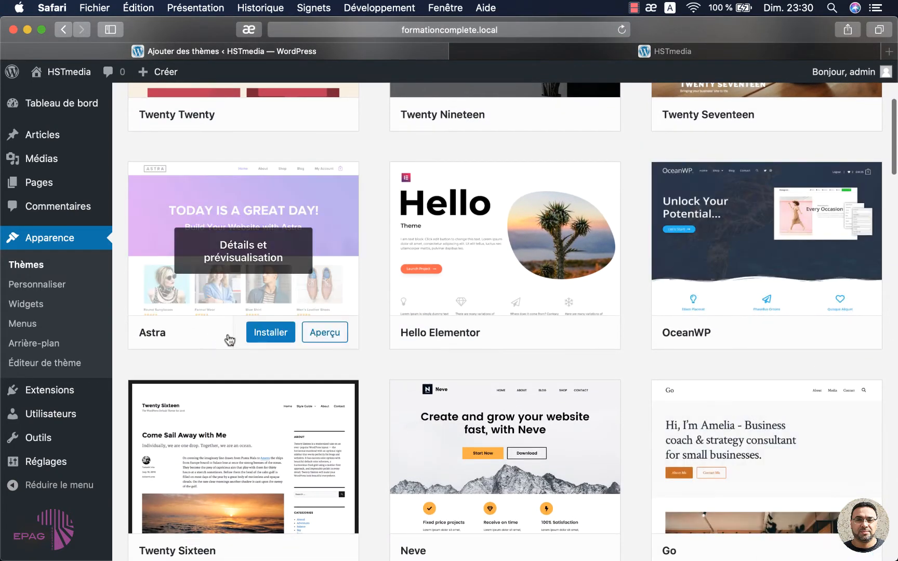
{"action": "left_click", "coordinate": [267, 341]}
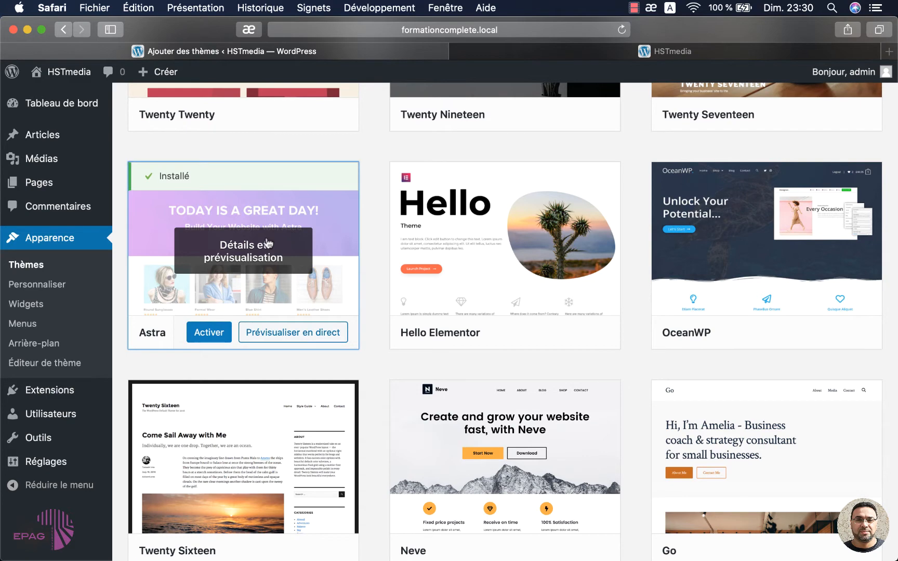
{"action": "left_click", "coordinate": [210, 334]}
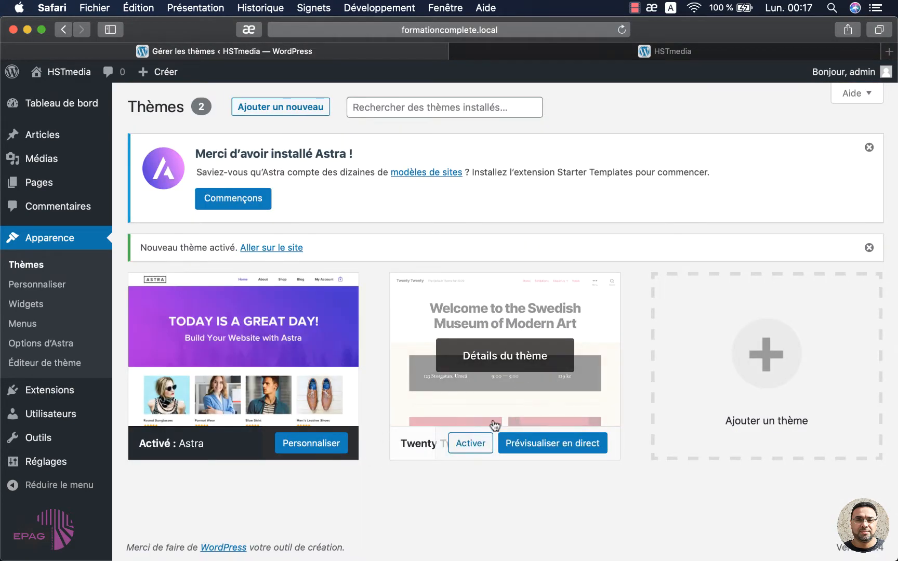
- Delete the inactive Twenty Twenty theme and confirm the deletion
{"action": "left_click", "coordinate": [499, 357]}
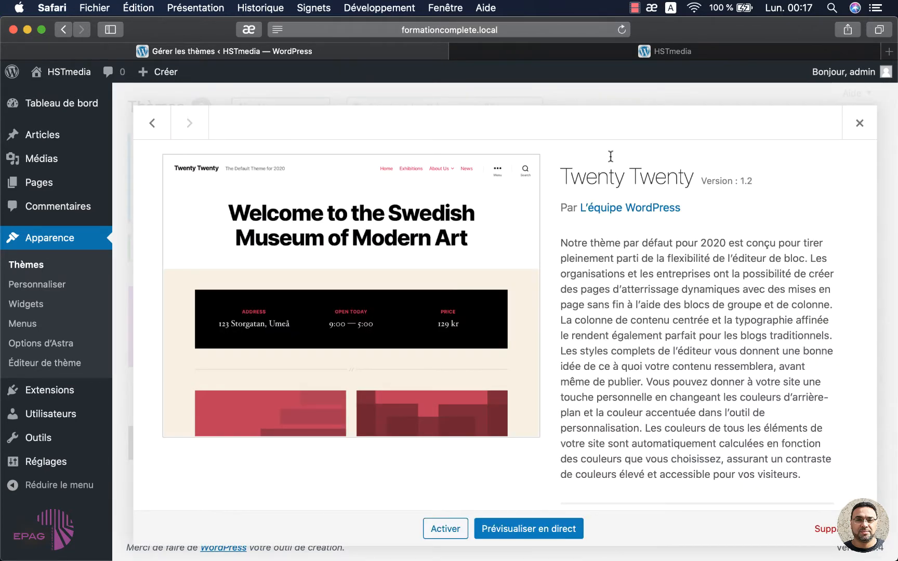
{"action": "left_click", "coordinate": [831, 528]}
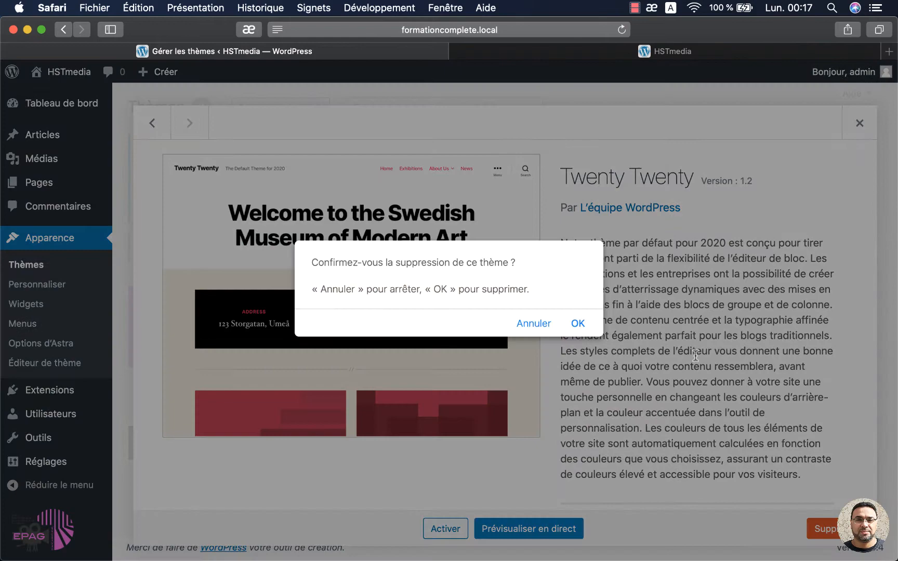
{"action": "left_click", "coordinate": [579, 324]}
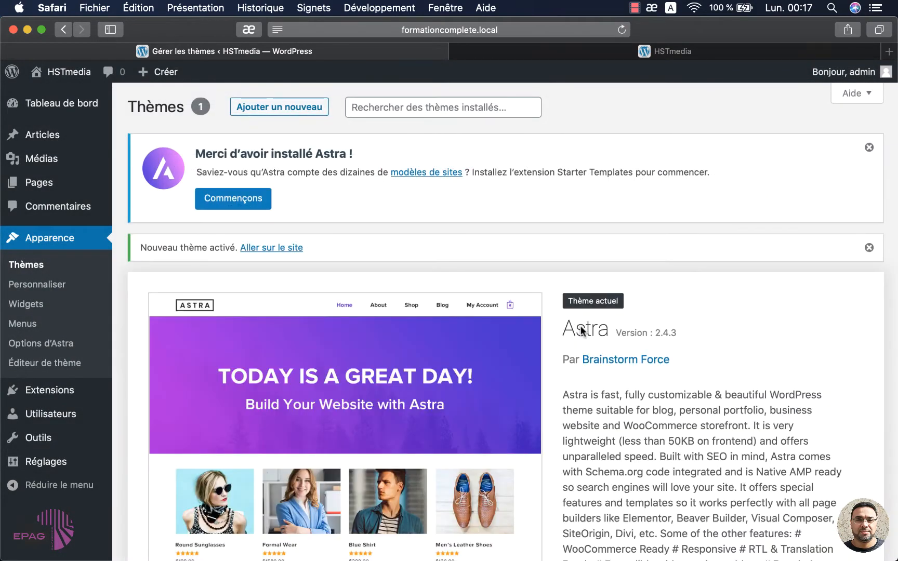
- Look over the Astra theme's details and examine the public home page from header to footer in the other browser tab
{"action": "scroll", "coordinate": [376, 344], "scroll_direction": "down", "scroll_amount": 5}
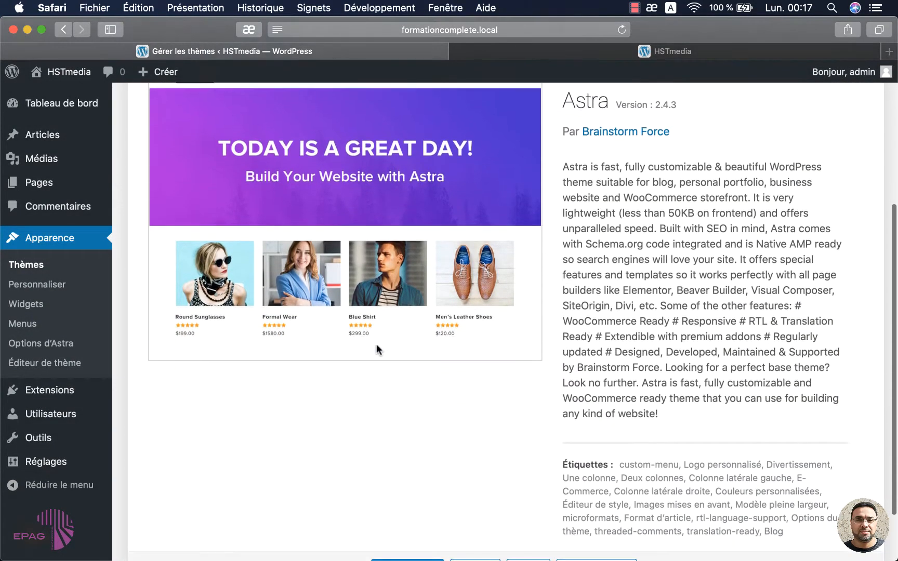
{"action": "scroll", "coordinate": [376, 344], "scroll_direction": "up", "scroll_amount": 5}
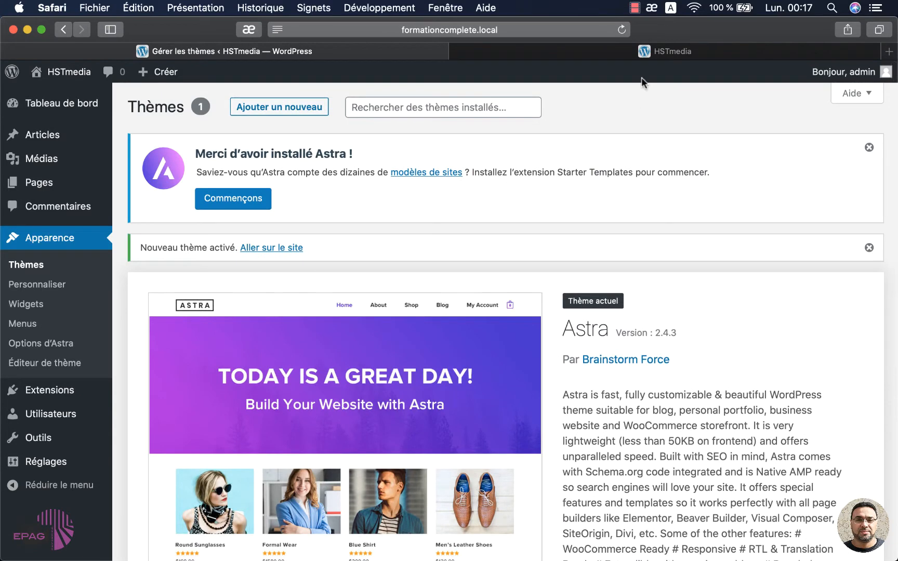
{"action": "left_click", "coordinate": [634, 55]}
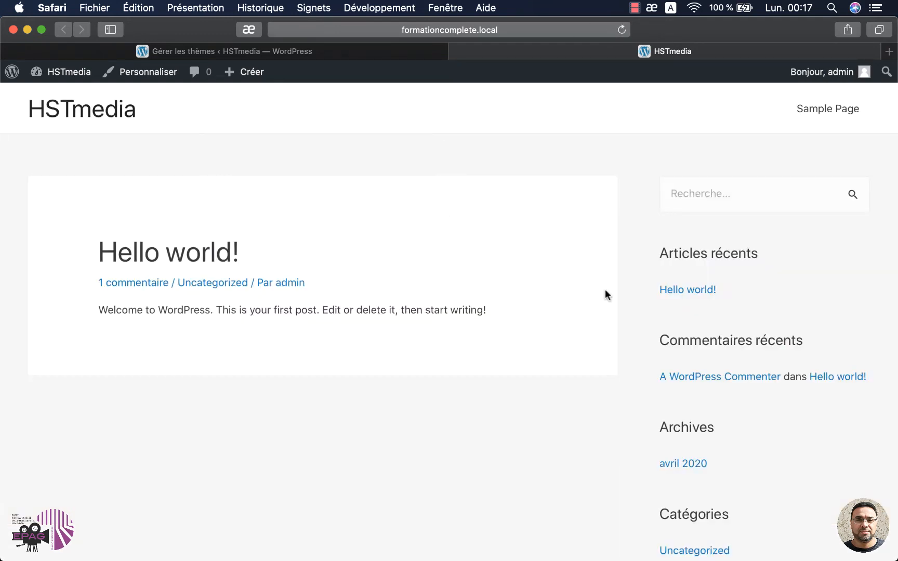
{"action": "scroll", "coordinate": [695, 290], "scroll_direction": "down", "scroll_amount": 2}
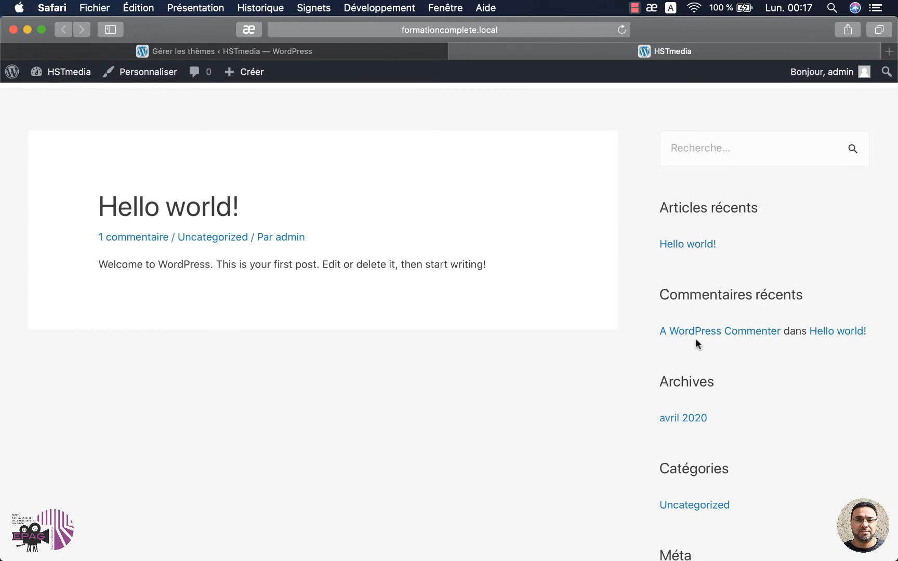
{"action": "scroll", "coordinate": [577, 458], "scroll_direction": "down", "scroll_amount": 2}
{"action": "scroll", "coordinate": [577, 458], "scroll_direction": "down", "scroll_amount": 5}
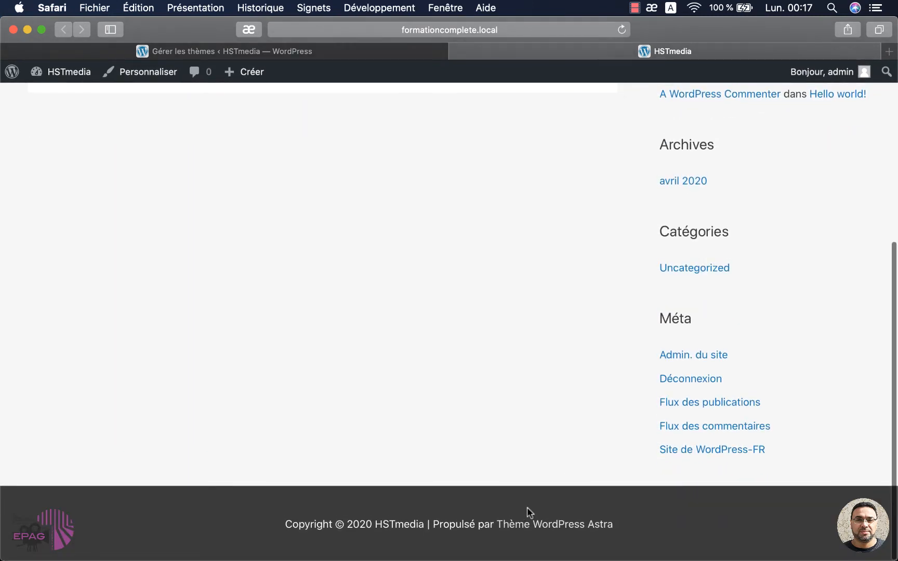
{"action": "scroll", "coordinate": [530, 309], "scroll_direction": "up", "scroll_amount": 8}
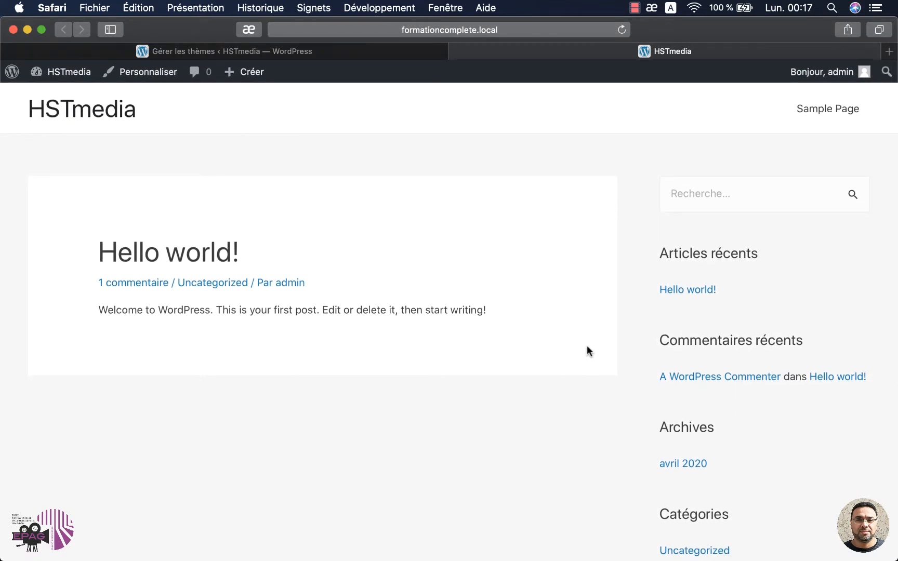
- Return to the administration tab and move the "Hello world!" post to the trash from the list of posts
{"action": "left_click", "coordinate": [291, 51]}
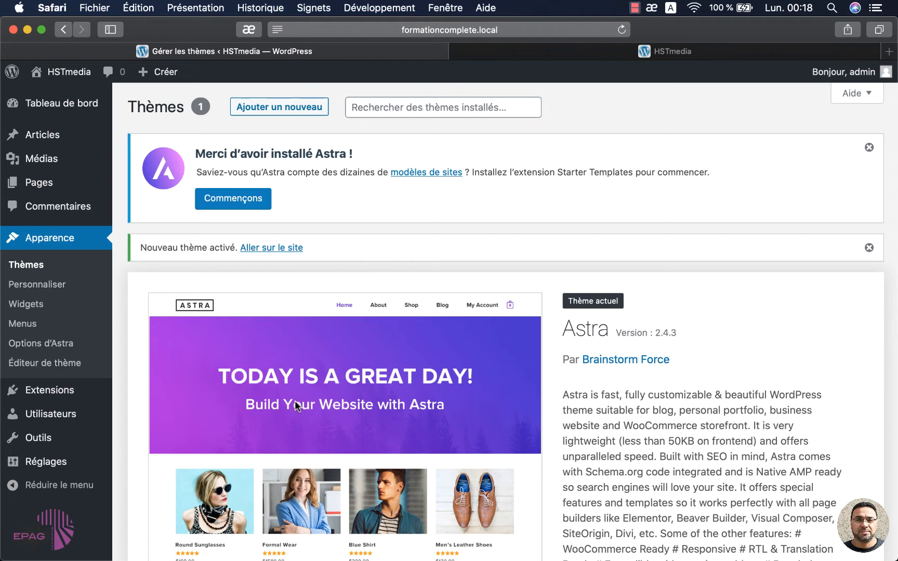
{"action": "mouse_move", "coordinate": [44, 143]}
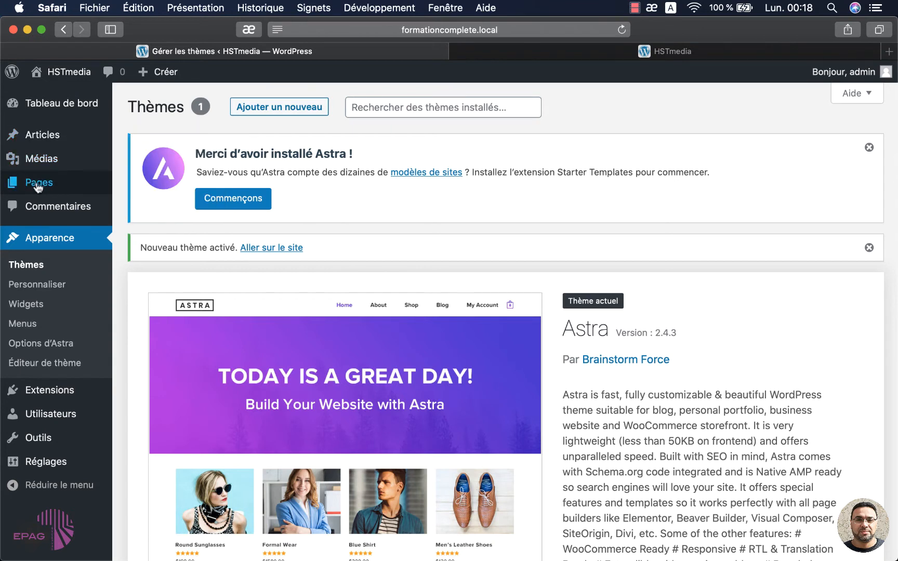
{"action": "mouse_move", "coordinate": [36, 186]}
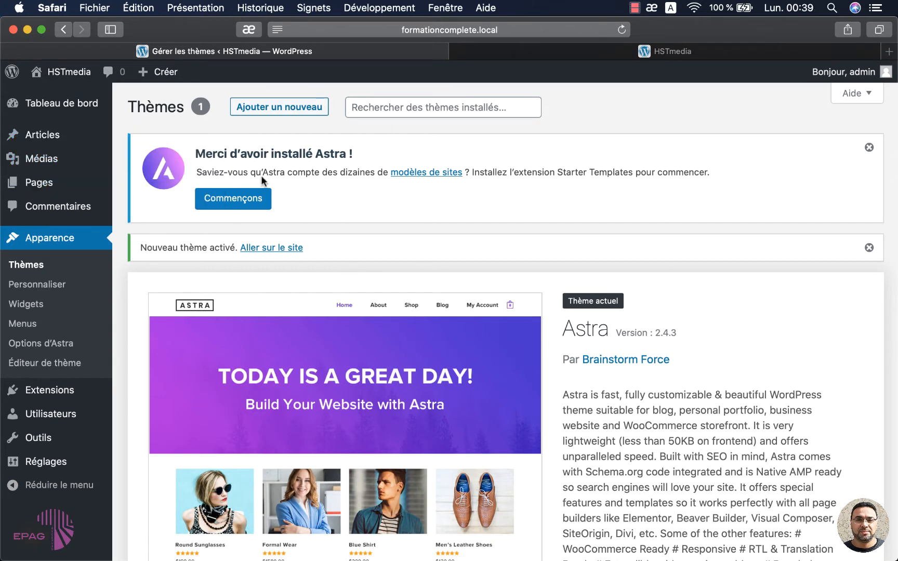
{"action": "mouse_move", "coordinate": [80, 184]}
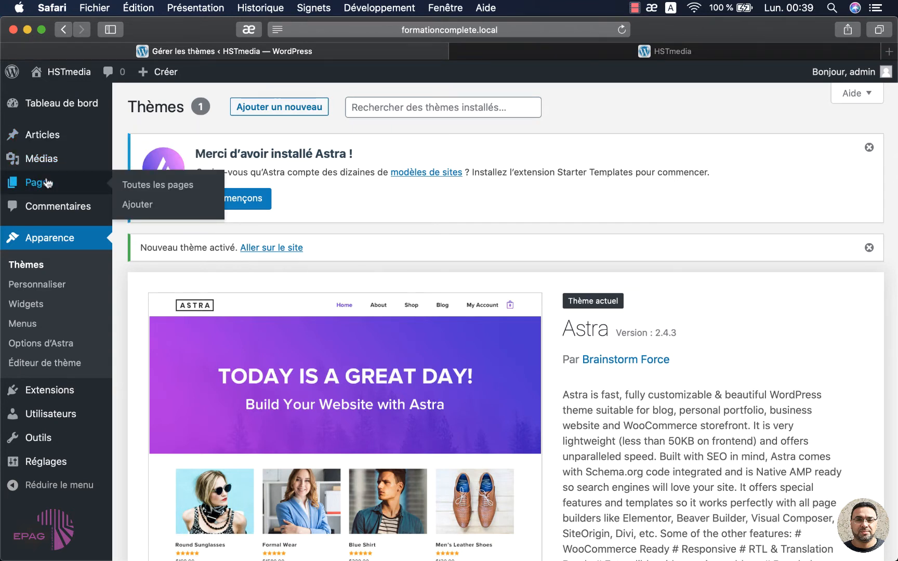
{"action": "left_click", "coordinate": [43, 135]}
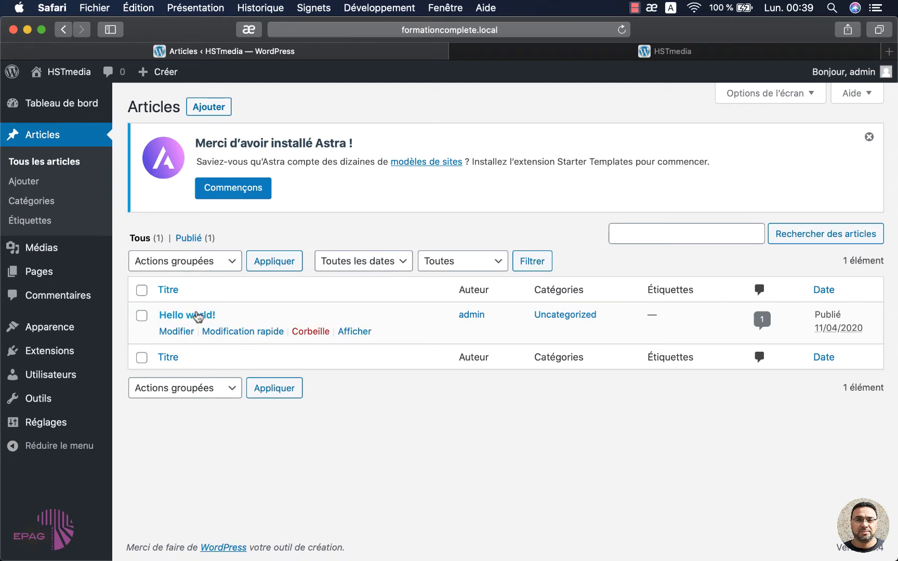
{"action": "left_click", "coordinate": [309, 331]}
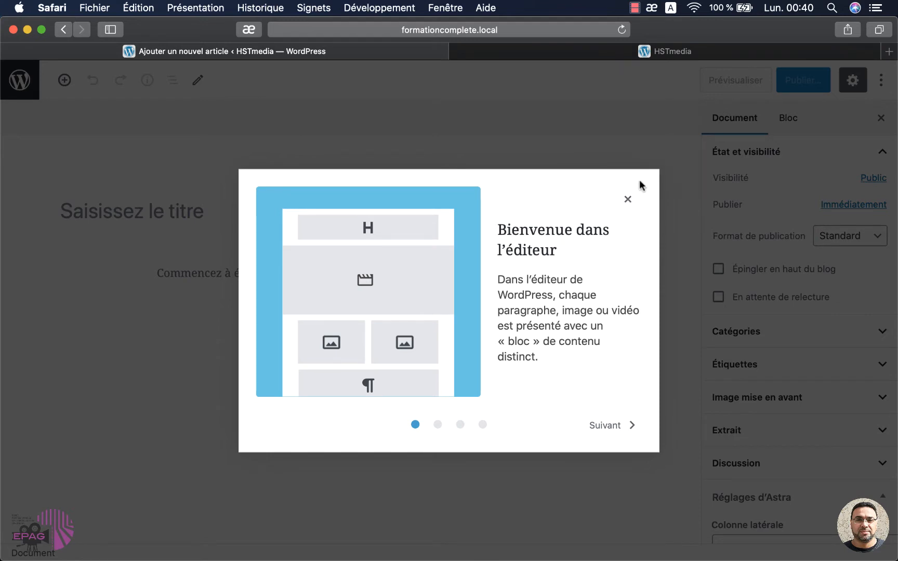
- Page through the welcome guide in the new post editor and close it
{"action": "left_click", "coordinate": [607, 427]}
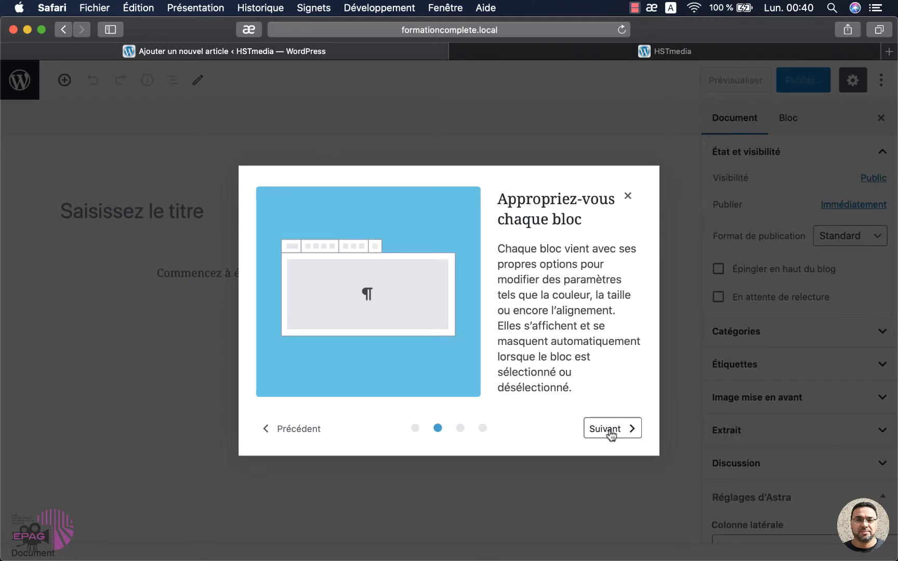
{"action": "left_click", "coordinate": [607, 429]}
{"action": "left_click", "coordinate": [607, 429]}
{"action": "left_click", "coordinate": [628, 201]}
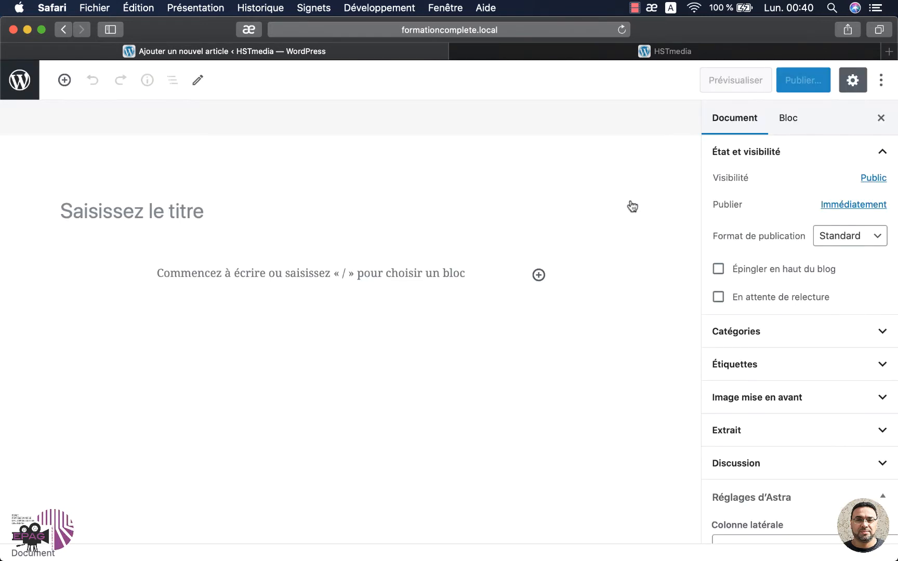
- Open text agence web.pdf from the 2019 folder and find the text of the Blog section
{"action": "left_click", "coordinate": [157, 206]}
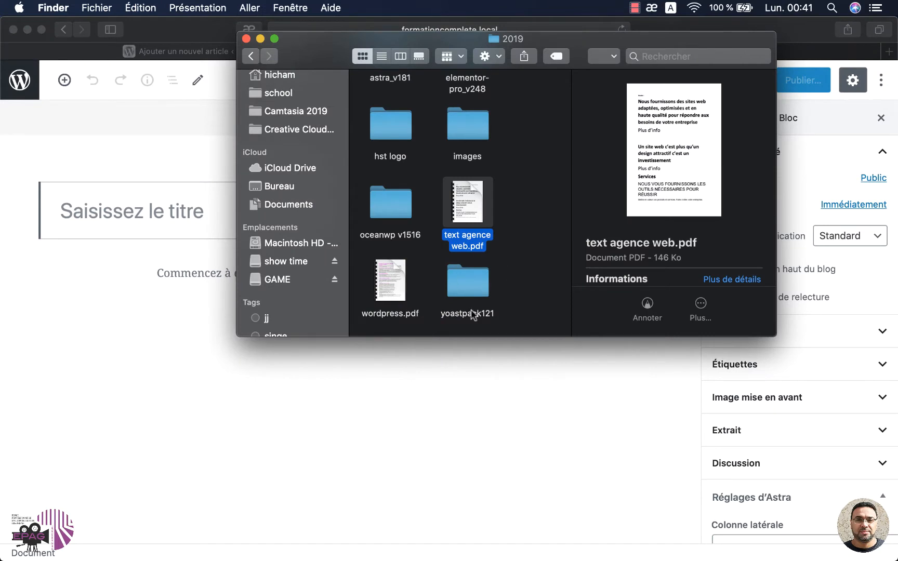
{"action": "mouse_move", "coordinate": [477, 213]}
{"action": "double_click", "coordinate": [465, 188]}
{"action": "left_click_drag", "start_coordinate": [235, 126], "coordinate": [255, 126]}
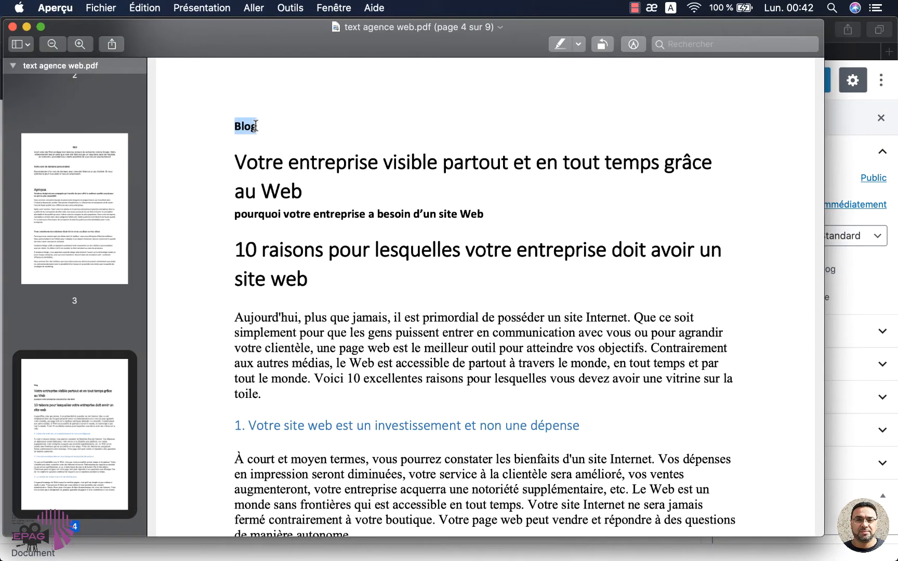
{"action": "left_click", "coordinate": [279, 188]}
{"action": "scroll", "coordinate": [298, 263], "scroll_direction": "down", "scroll_amount": 3}
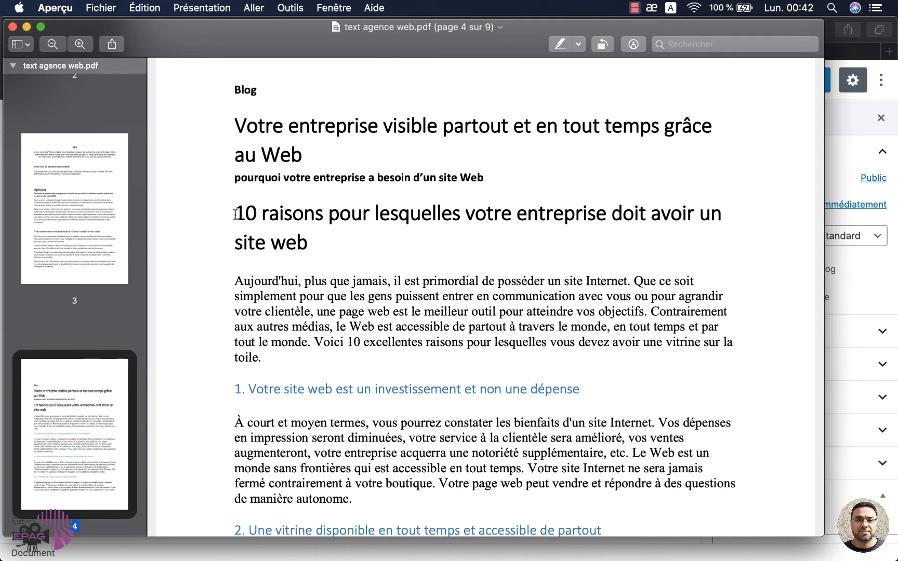
- Copy the heading "10 raisons pour lesquelles votre entreprise doit avoir un site web" from the PDF into the new post's title
{"action": "left_click_drag", "start_coordinate": [235, 213], "coordinate": [312, 239]}
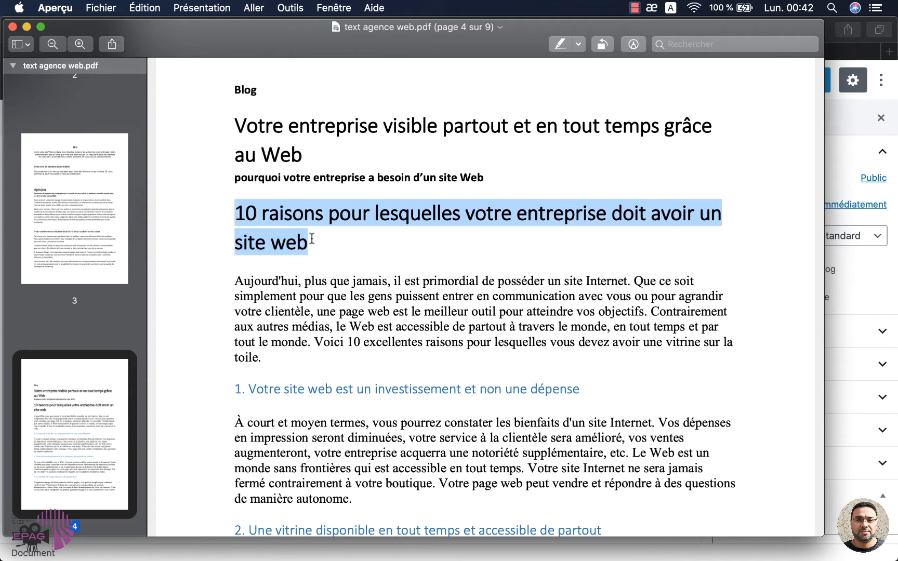
{"action": "key", "text": "super+c"}
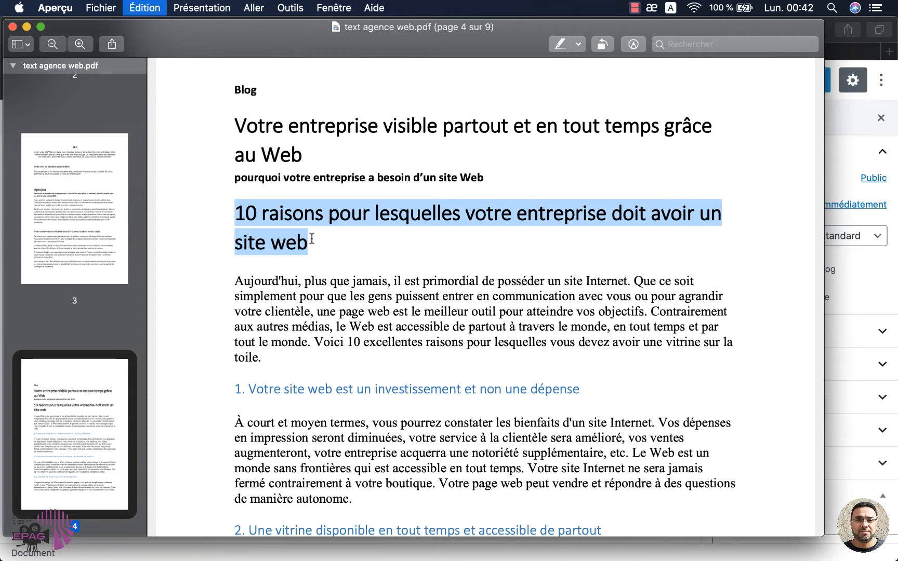
{"action": "key", "text": "super+Tab"}
{"action": "key", "text": "Tab"}
{"action": "key", "text": "Tab"}
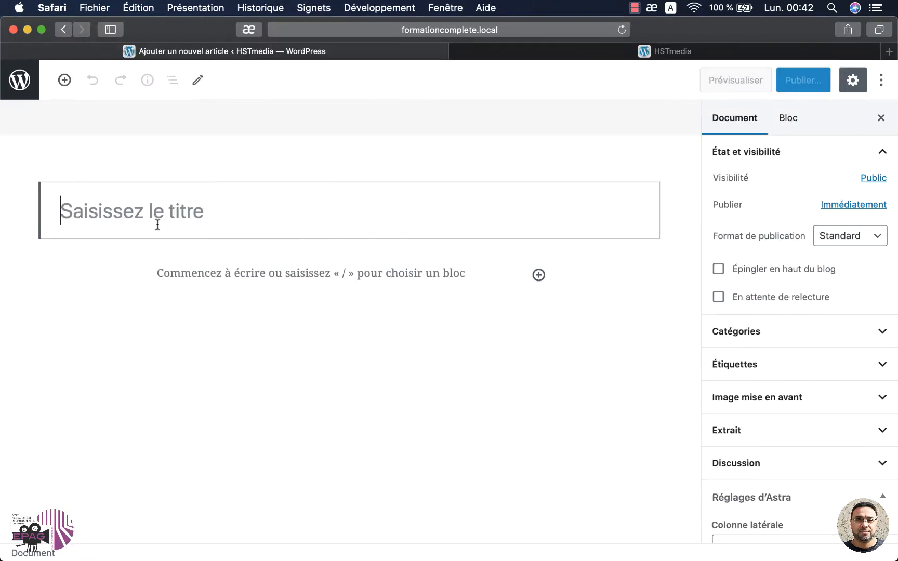
{"action": "key", "text": "super+v"}
- Copy the PDF's article text from the introduction through the fourth reason and paste it into the post body
{"action": "key", "text": "super+Tab"}
{"action": "key", "text": "super+Tab"}
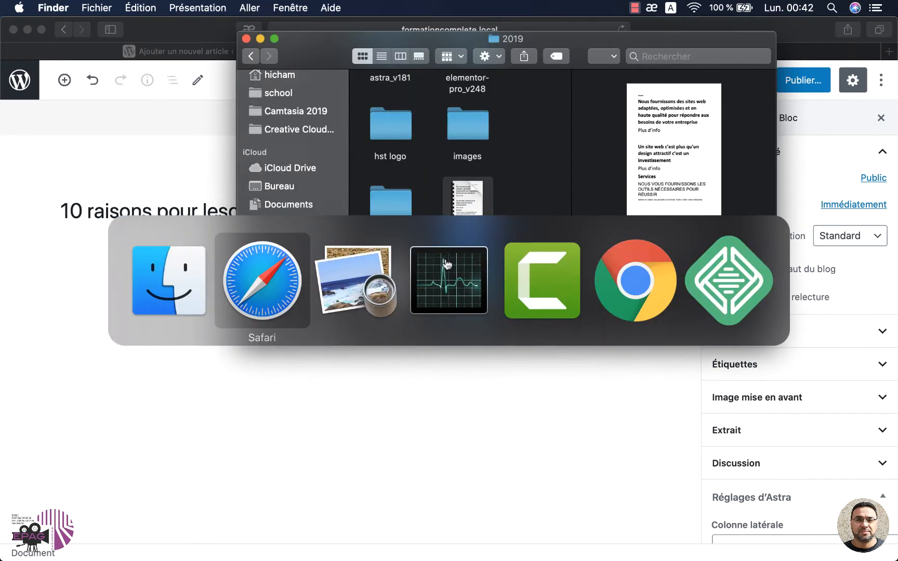
{"action": "key", "text": "super+Tab"}
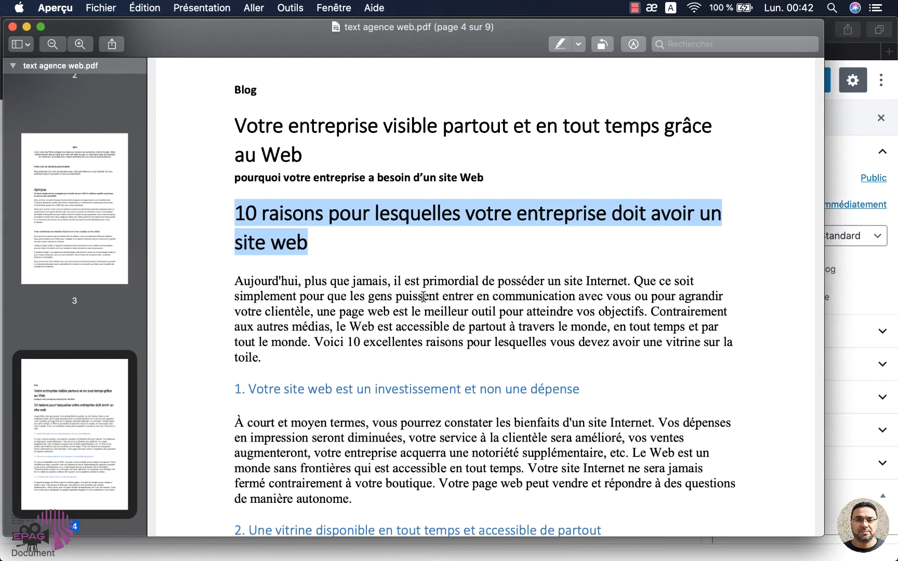
{"action": "scroll", "coordinate": [294, 204], "scroll_direction": "down", "scroll_amount": 3}
{"action": "left_click_drag", "start_coordinate": [232, 210], "coordinate": [678, 445]}
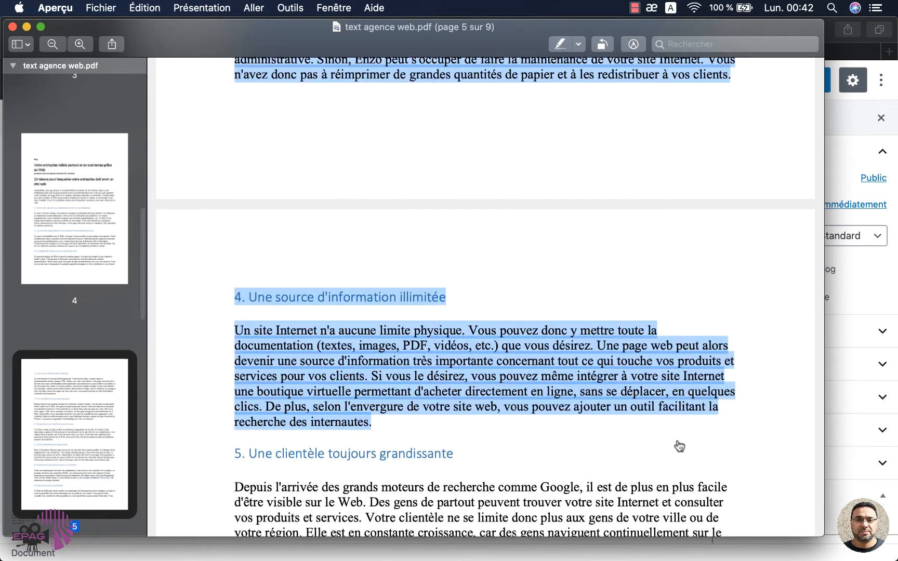
{"action": "key", "text": "super+Tab"}
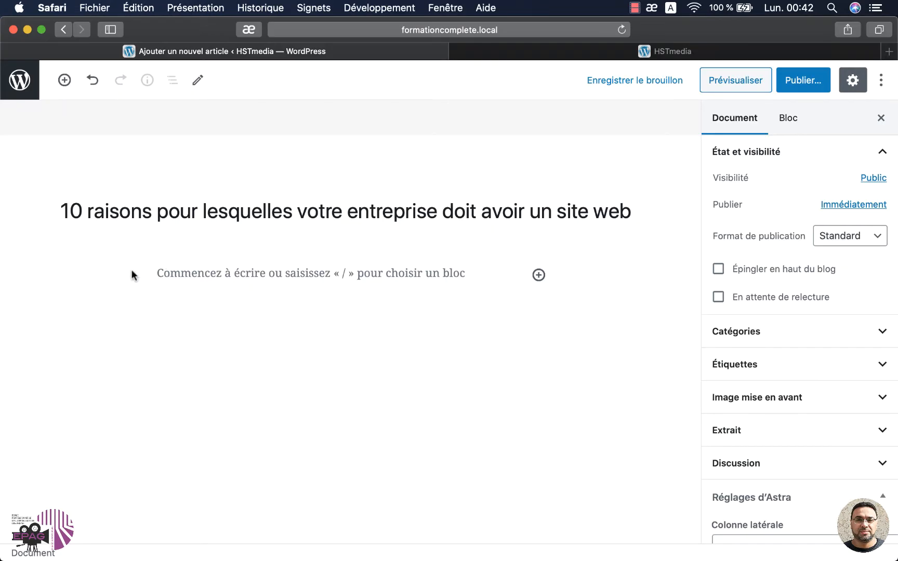
{"action": "left_click", "coordinate": [167, 272]}
{"action": "key", "text": "super+v"}
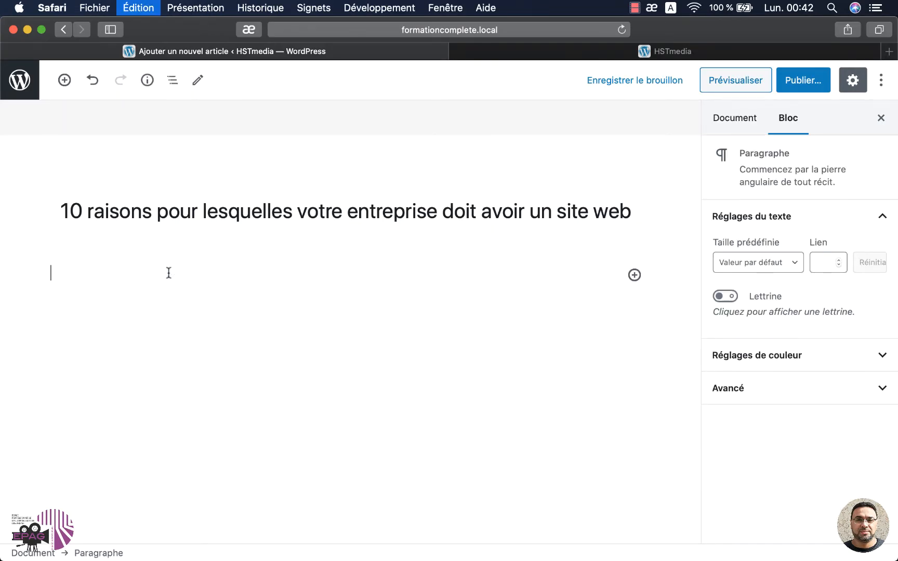
{"action": "scroll", "coordinate": [233, 239], "scroll_direction": "up", "scroll_amount": 20}
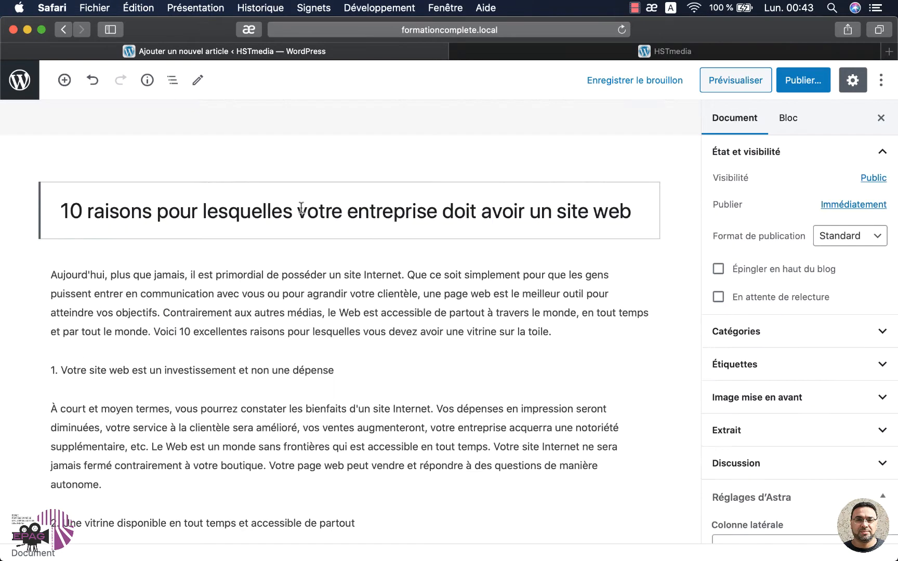
- Set the introductory paragraph's preset text size to Normal after looking over the document settings
{"action": "left_click", "coordinate": [206, 272]}
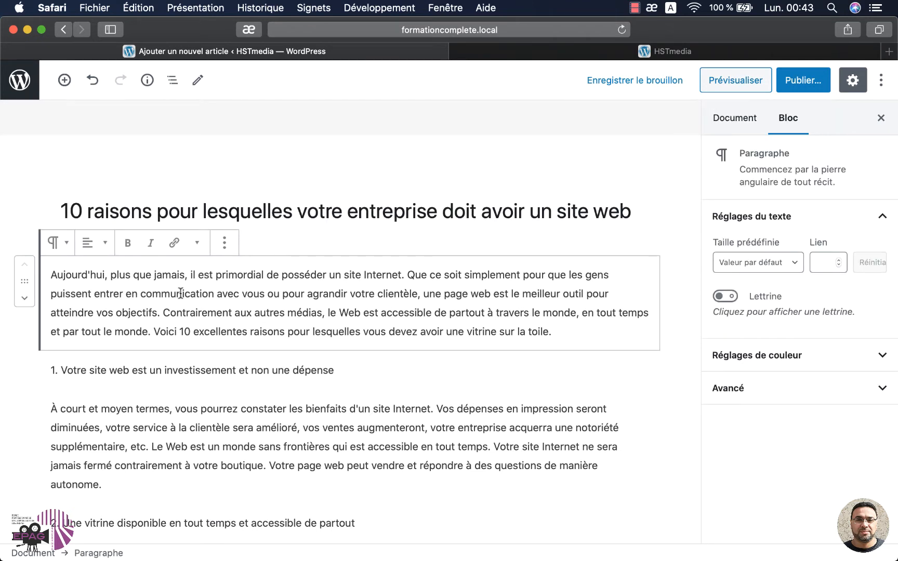
{"action": "left_click", "coordinate": [742, 121]}
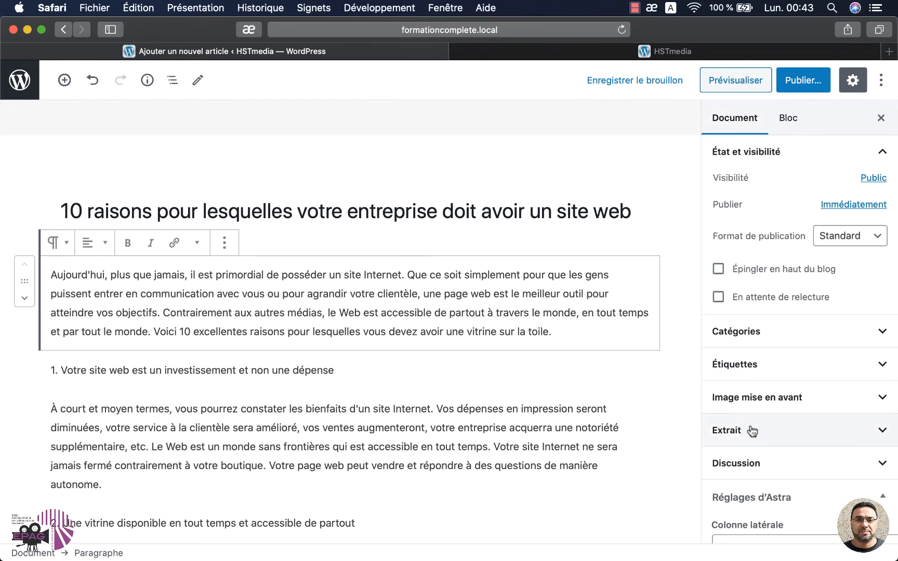
{"action": "scroll", "coordinate": [751, 431], "scroll_direction": "down", "scroll_amount": 2}
{"action": "left_click", "coordinate": [788, 118]}
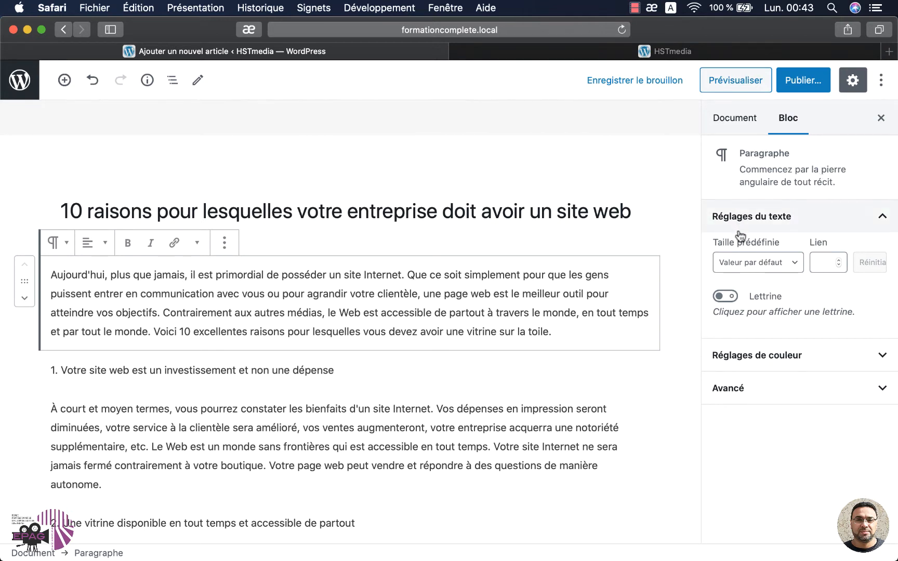
{"action": "left_click", "coordinate": [779, 263]}
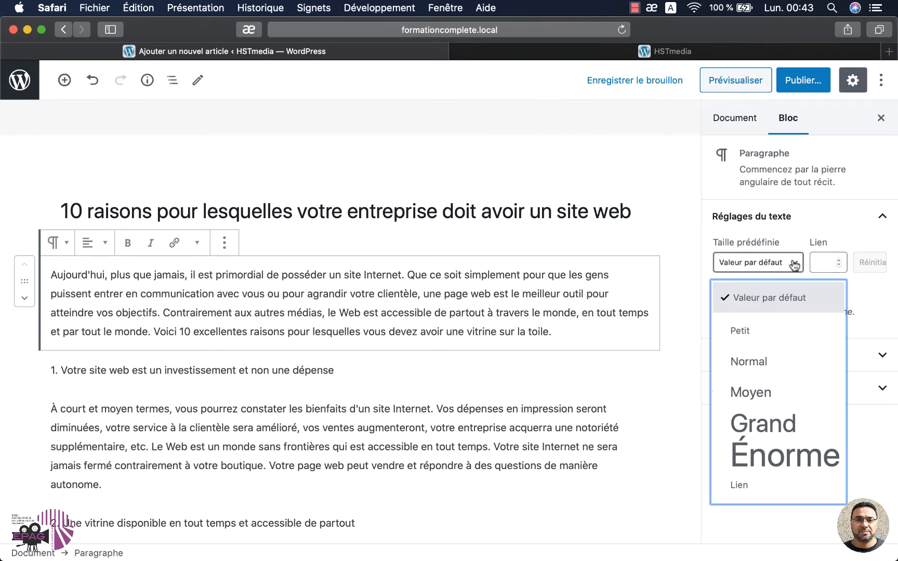
{"action": "left_click", "coordinate": [747, 360]}
{"action": "left_click", "coordinate": [838, 263]}
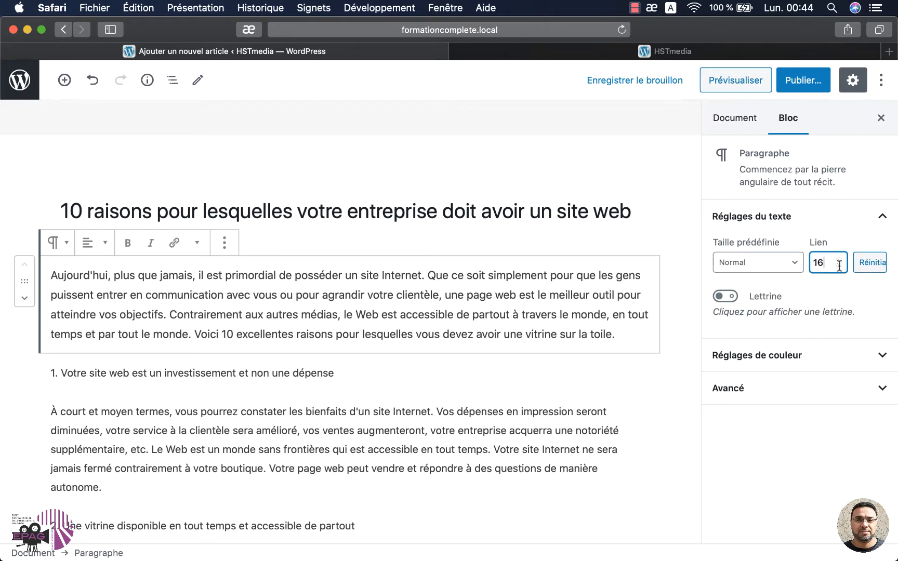
- Try the drop cap on the introductory paragraph, turn it off again, and look over the text and background colour settings
{"action": "left_click", "coordinate": [727, 298]}
{"action": "left_click", "coordinate": [726, 297]}
{"action": "left_click", "coordinate": [756, 364]}
{"action": "scroll", "coordinate": [756, 364], "scroll_direction": "down", "scroll_amount": 3}
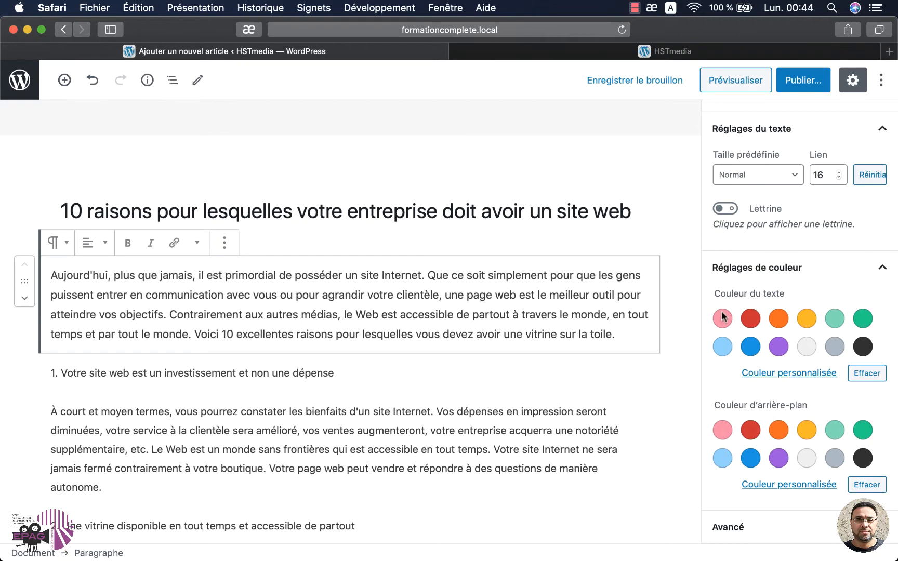
{"action": "left_click", "coordinate": [754, 274]}
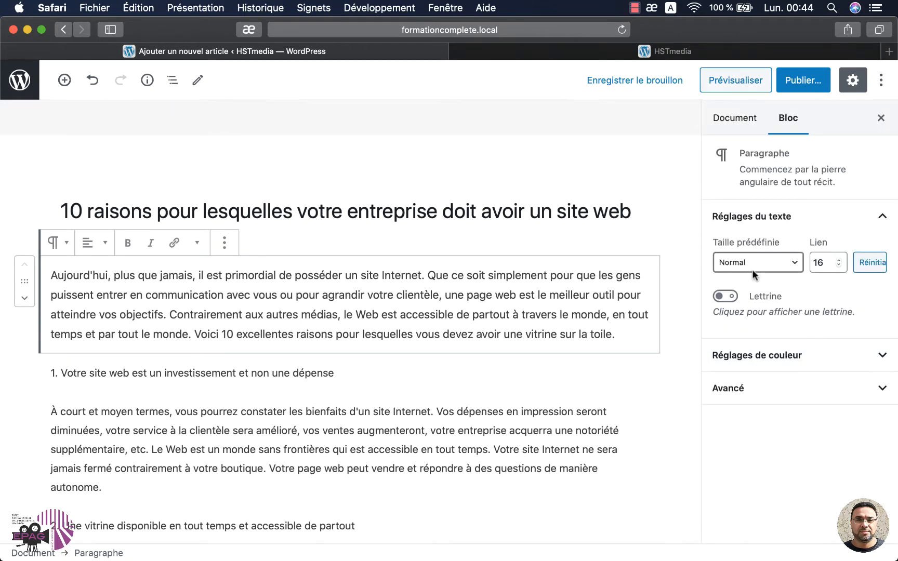
{"action": "left_click", "coordinate": [751, 392]}
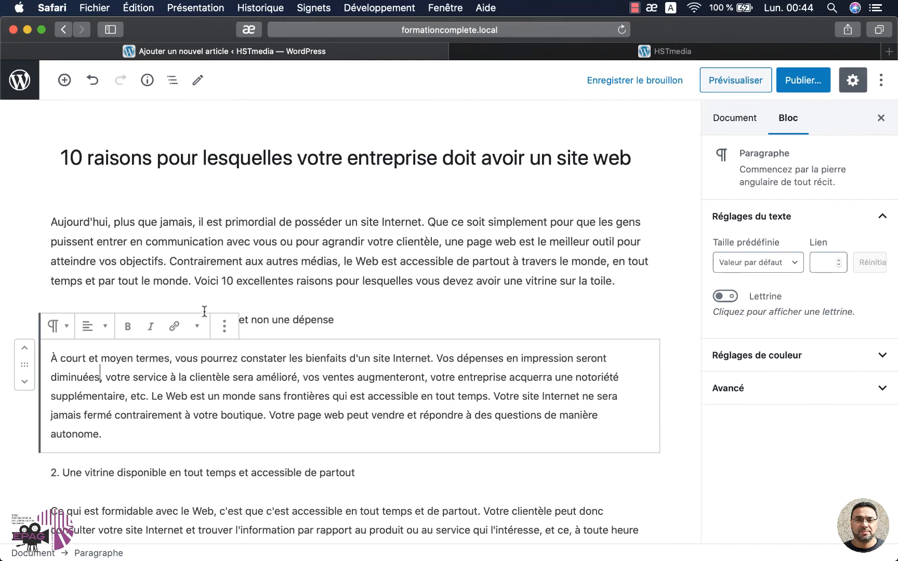
- Transform the paragraph "1. Votre site web est un investissement et non une dépense" into a level 3 heading
{"action": "left_click", "coordinate": [265, 320]}
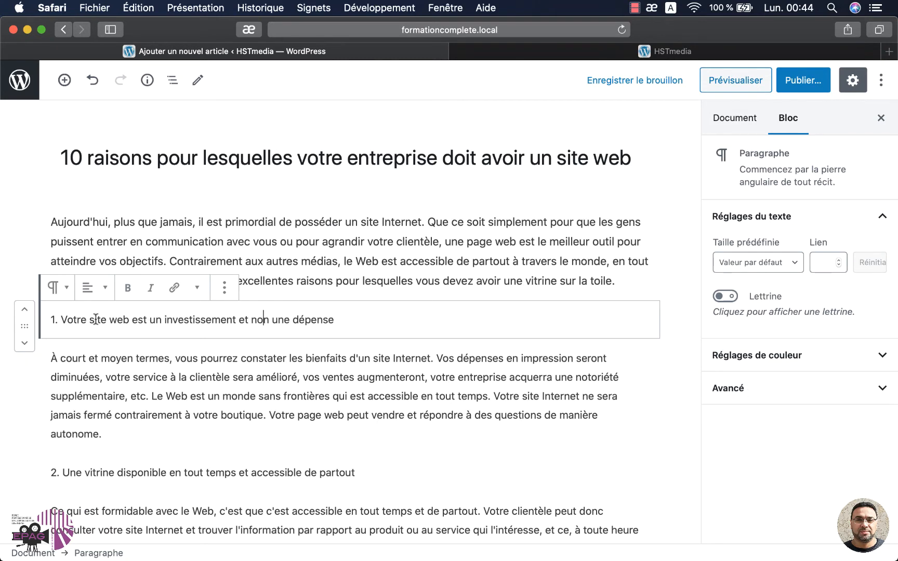
{"action": "left_click", "coordinate": [798, 125]}
{"action": "left_click", "coordinate": [796, 120]}
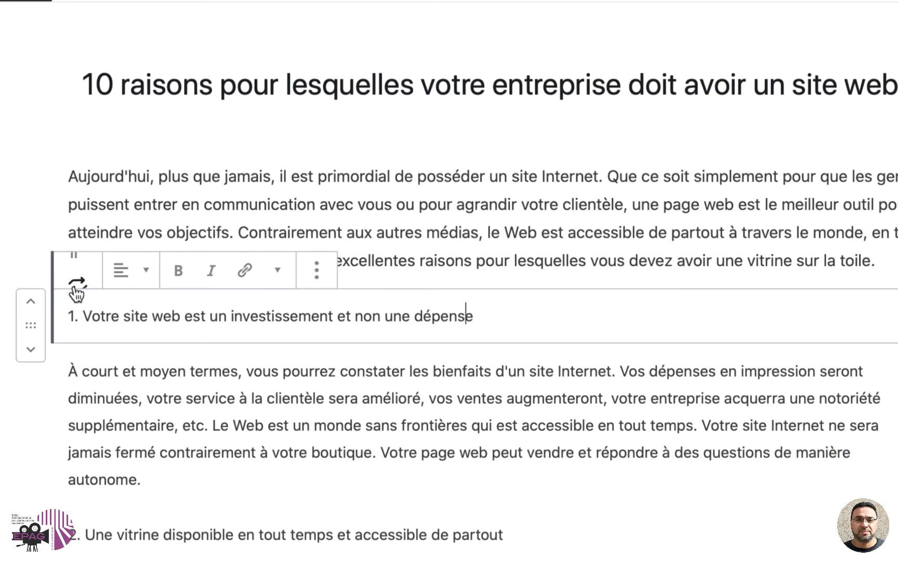
{"action": "left_click", "coordinate": [57, 291]}
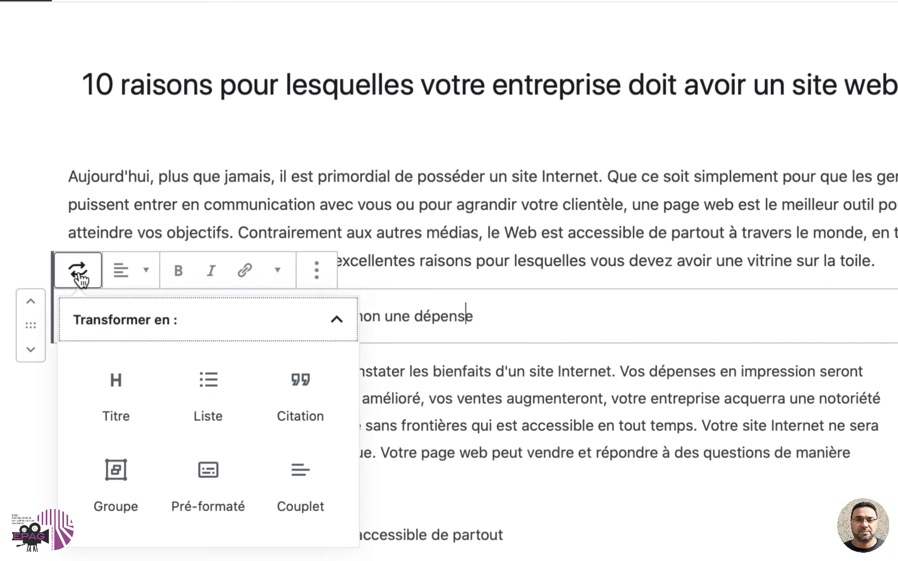
{"action": "left_click", "coordinate": [118, 388]}
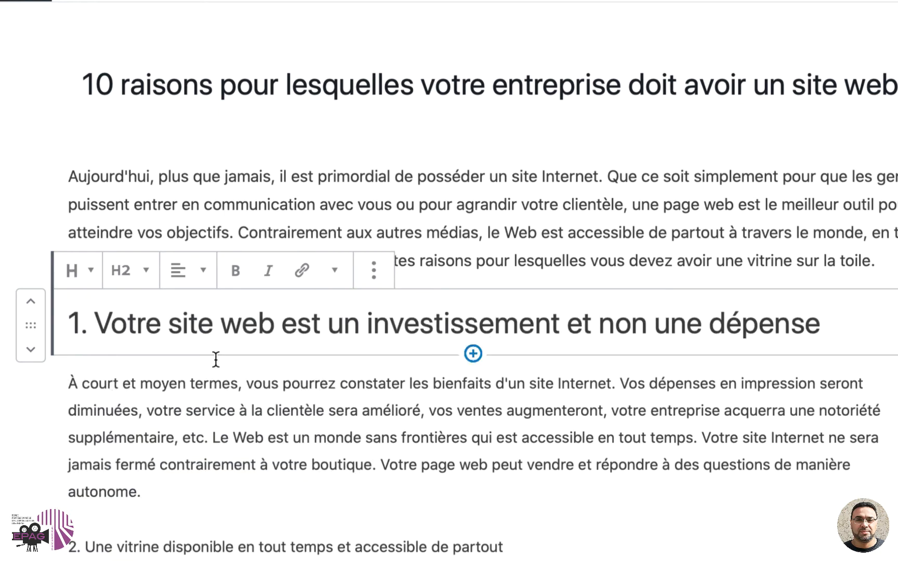
{"action": "left_click", "coordinate": [145, 278]}
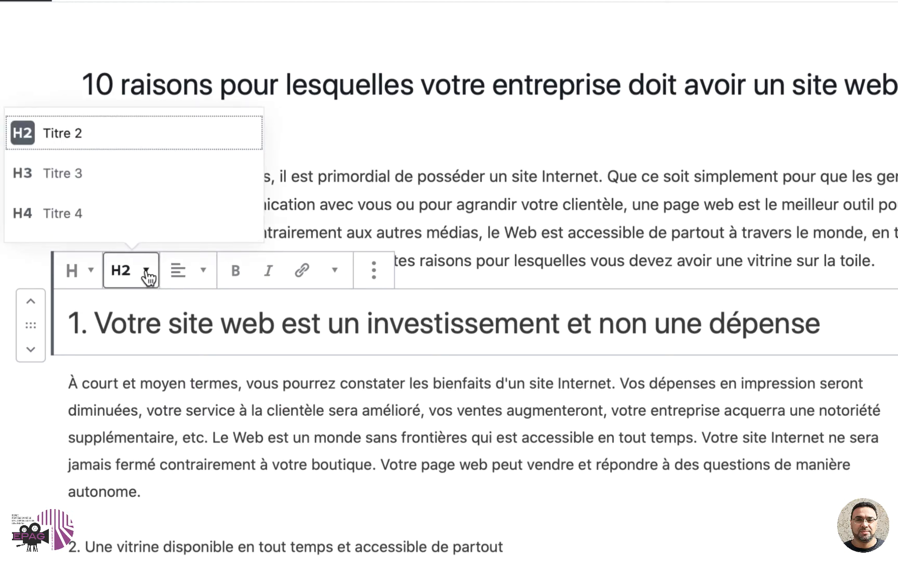
{"action": "left_click", "coordinate": [111, 176]}
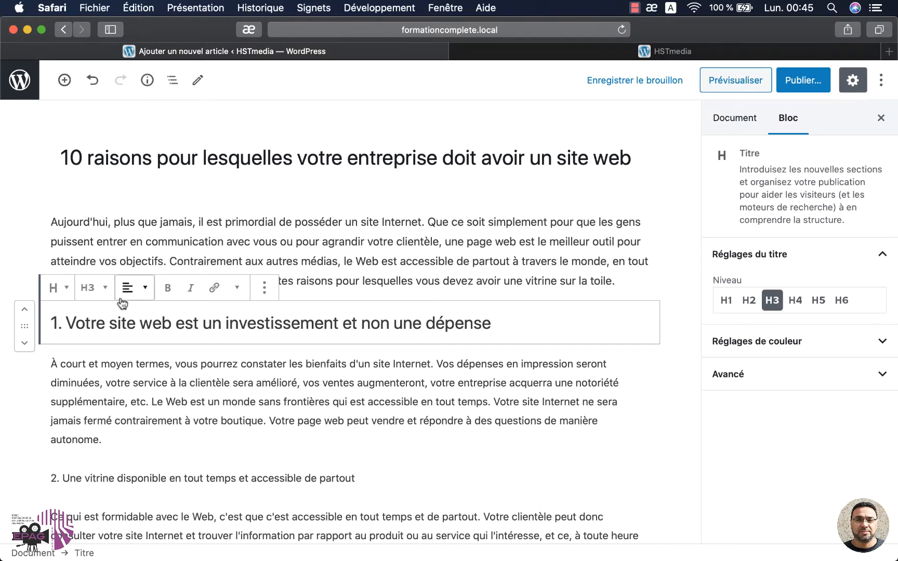
- Try level 2 on the first reason's heading, look at its advanced settings, and return it to level 3
{"action": "left_click", "coordinate": [93, 288]}
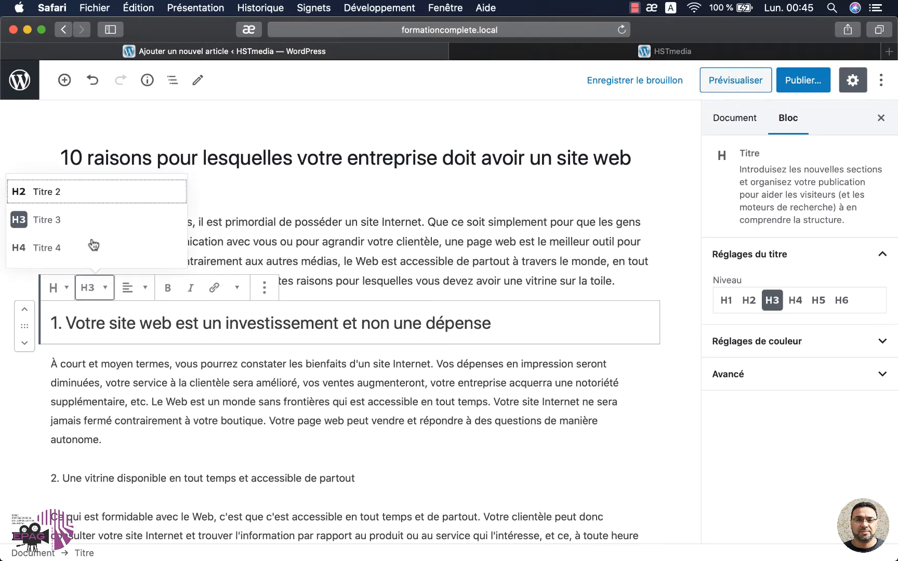
{"action": "left_click", "coordinate": [77, 192]}
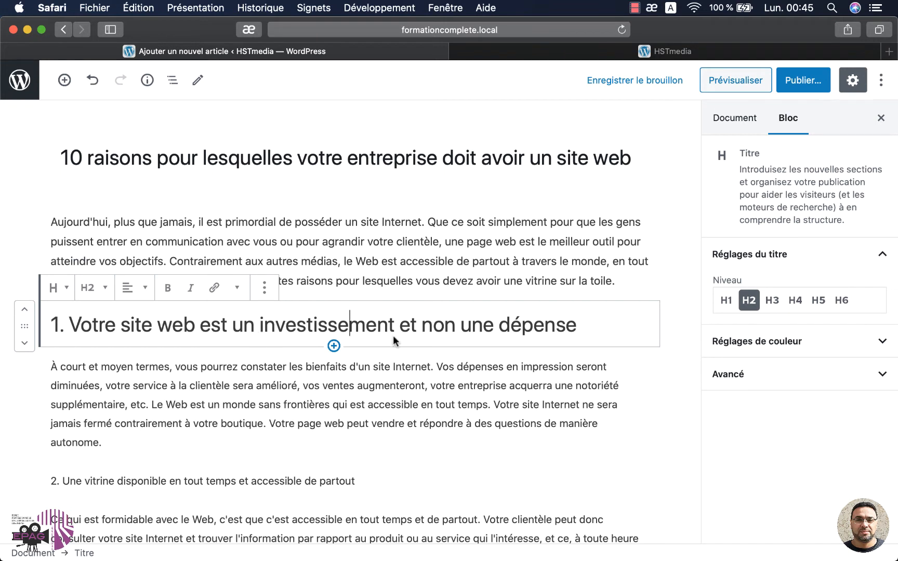
{"action": "left_click", "coordinate": [780, 376]}
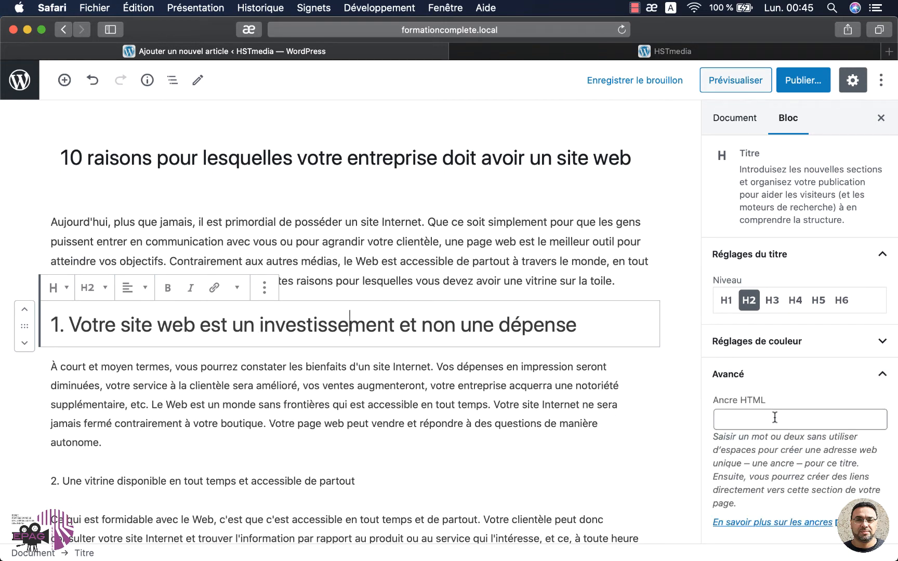
{"action": "left_click", "coordinate": [780, 376]}
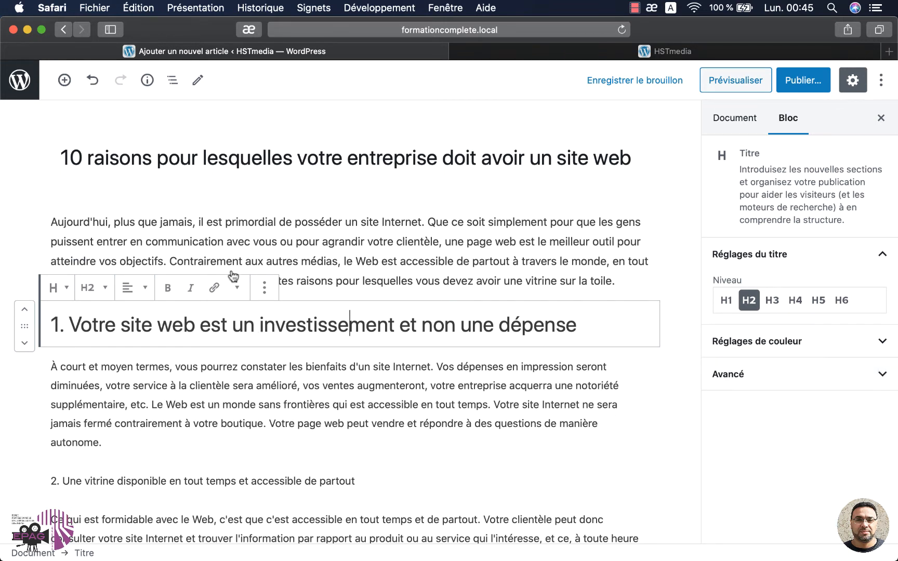
{"action": "left_click", "coordinate": [106, 289]}
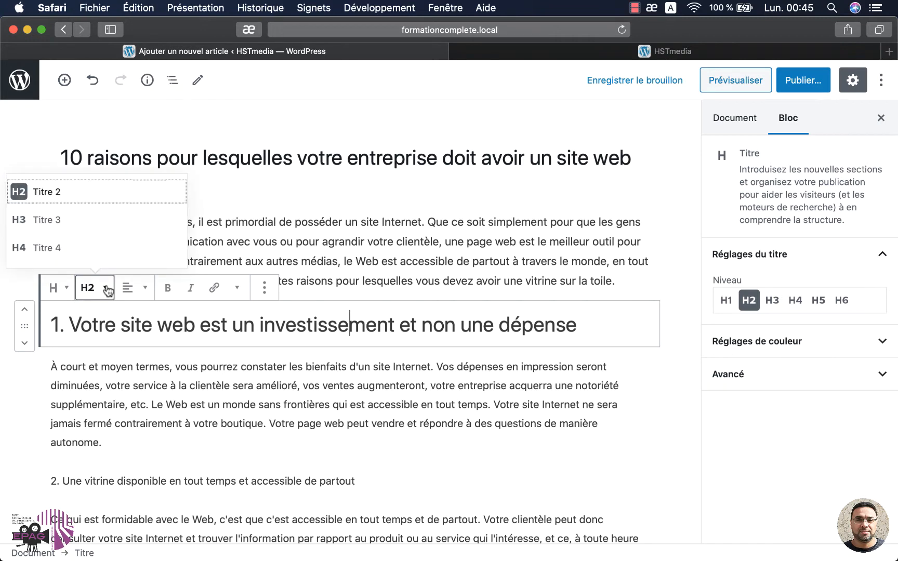
{"action": "left_click", "coordinate": [47, 221]}
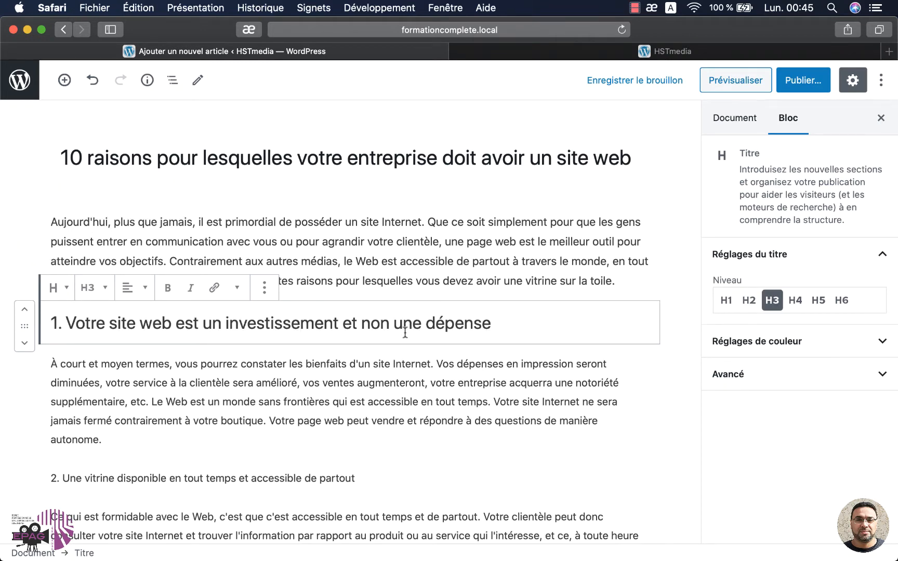
- Set the first reason's heading text colour to the darker blue of the palette
{"action": "left_click", "coordinate": [840, 340]}
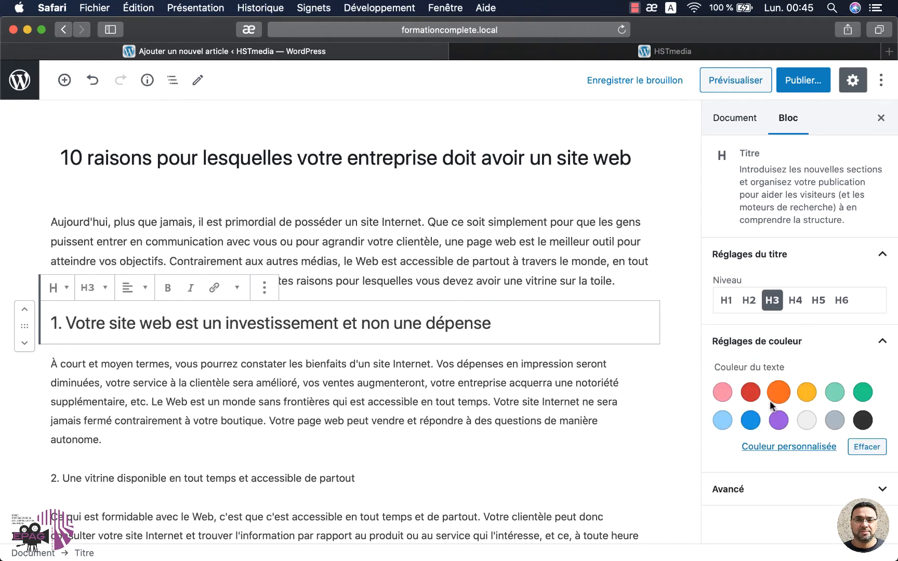
{"action": "left_click", "coordinate": [751, 420]}
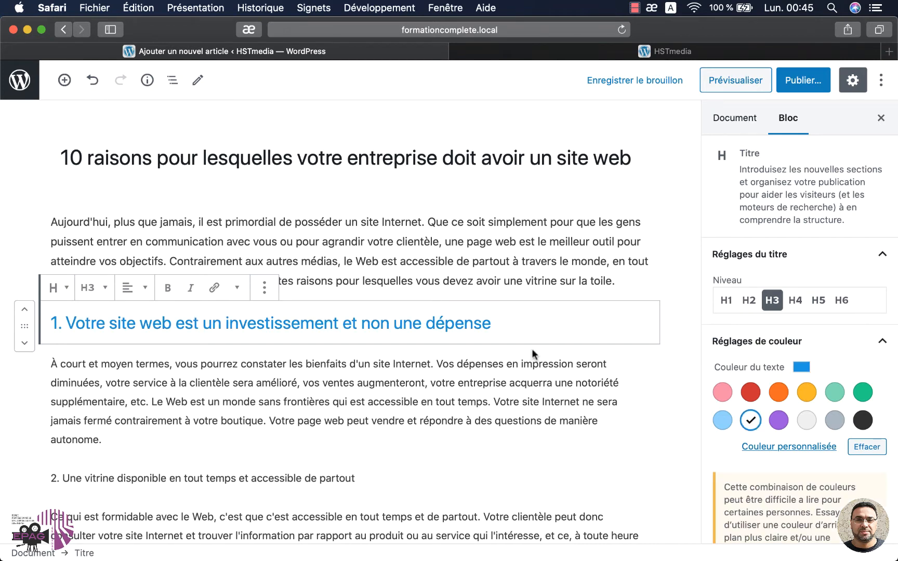
{"action": "left_click", "coordinate": [442, 381]}
- Transform the paragraph "2. Une vitrine disponible en tout temps et accessible de partout" into a level 3 heading
{"action": "scroll", "coordinate": [210, 400], "scroll_direction": "down", "scroll_amount": 3}
{"action": "left_click", "coordinate": [199, 393]}
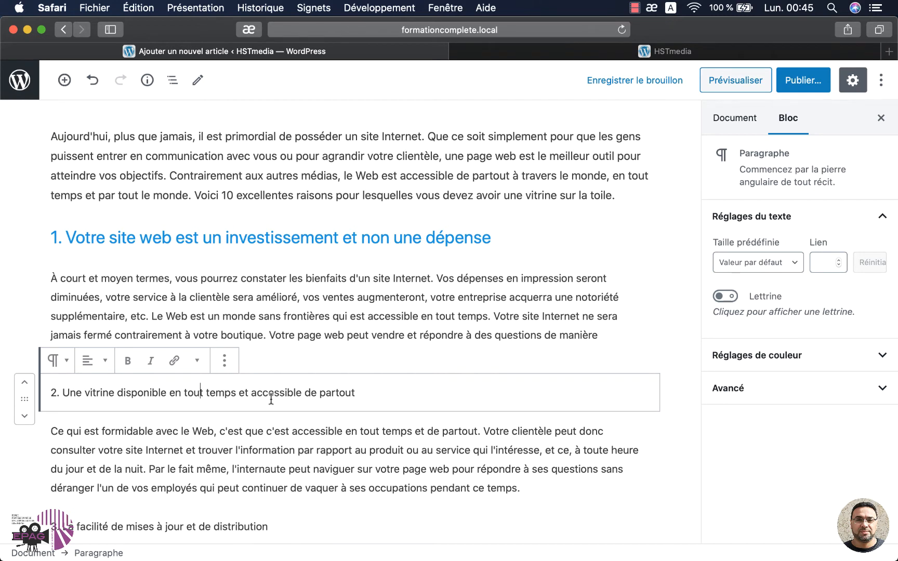
{"action": "left_click", "coordinate": [58, 360]}
{"action": "left_click", "coordinate": [84, 444]}
{"action": "left_click", "coordinate": [88, 360]}
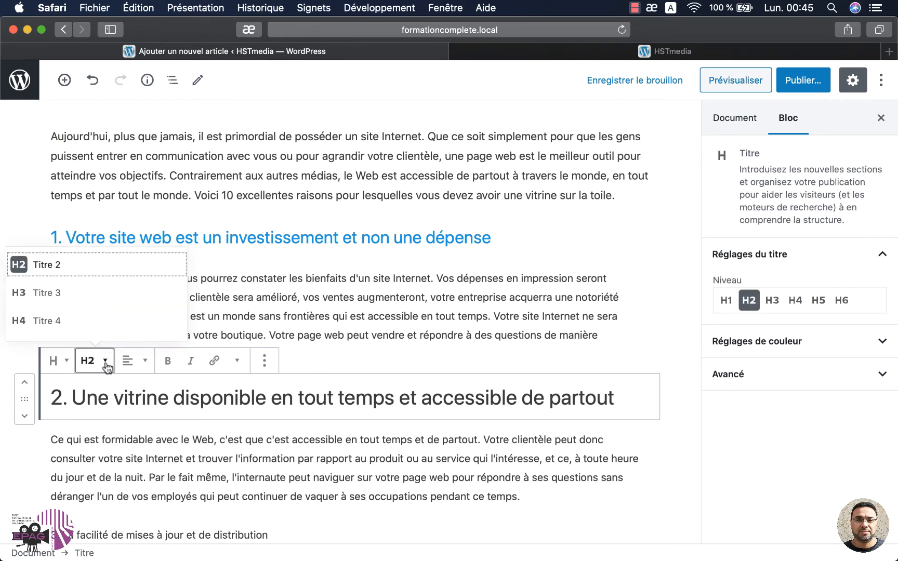
{"action": "left_click", "coordinate": [87, 298]}
{"action": "left_click", "coordinate": [220, 473]}
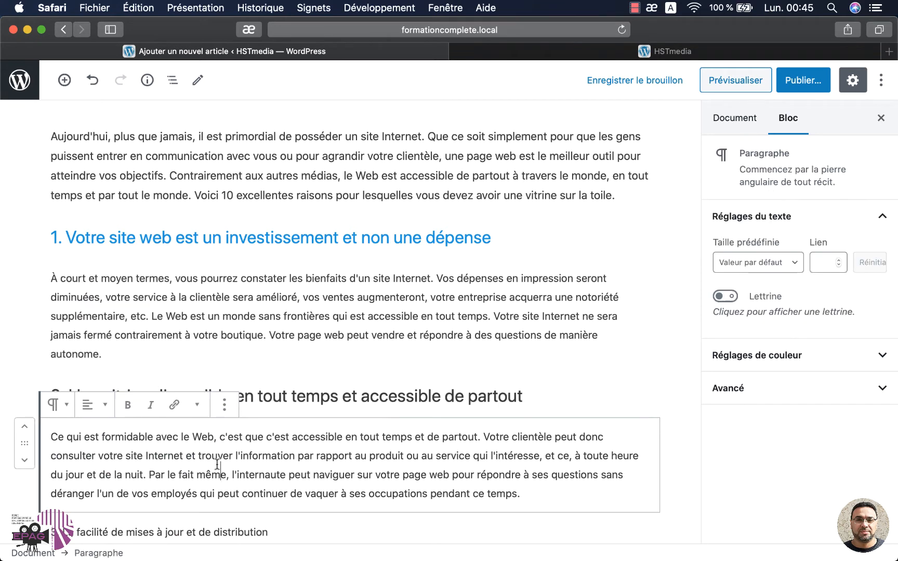
- Set the second reason's heading text colour to the darker blue of the palette
{"action": "scroll", "coordinate": [216, 473], "scroll_direction": "down", "scroll_amount": 4}
{"action": "left_click", "coordinate": [361, 297]}
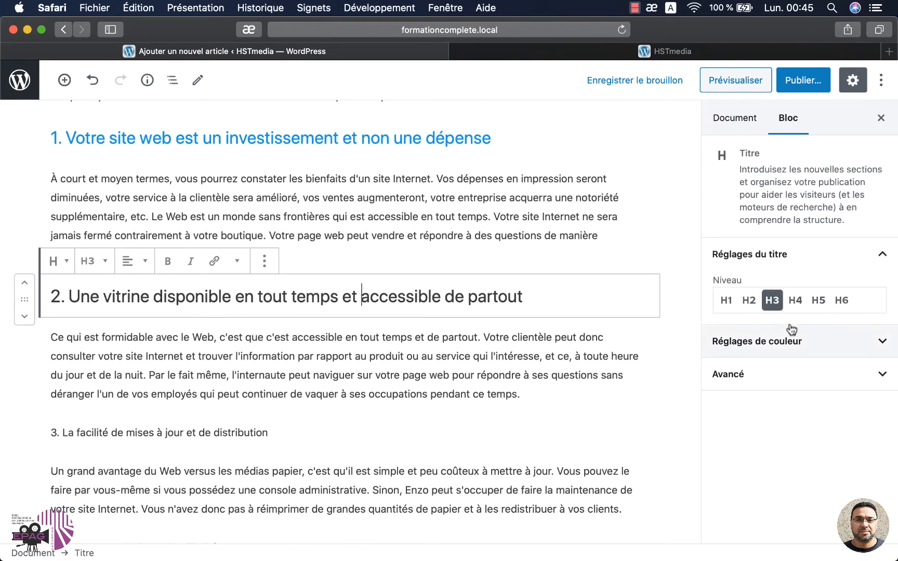
{"action": "left_click", "coordinate": [778, 341]}
{"action": "left_click", "coordinate": [750, 420]}
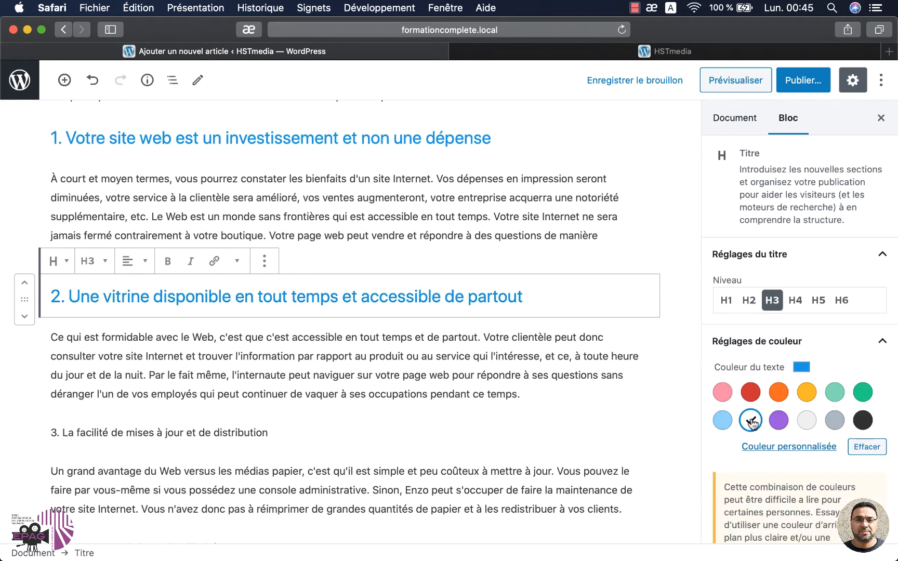
{"action": "scroll", "coordinate": [364, 332], "scroll_direction": "down", "scroll_amount": 2}
{"action": "left_click", "coordinate": [331, 319]}
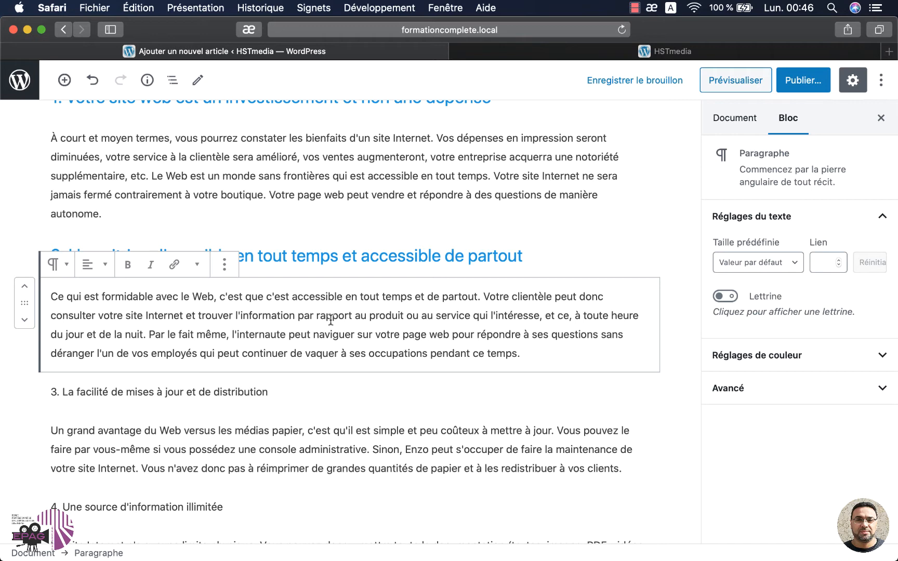
- Look over the article and the additional block options available for the second reason's paragraph
{"action": "scroll", "coordinate": [373, 276], "scroll_direction": "down", "scroll_amount": 3}
{"action": "scroll", "coordinate": [373, 276], "scroll_direction": "up", "scroll_amount": 4}
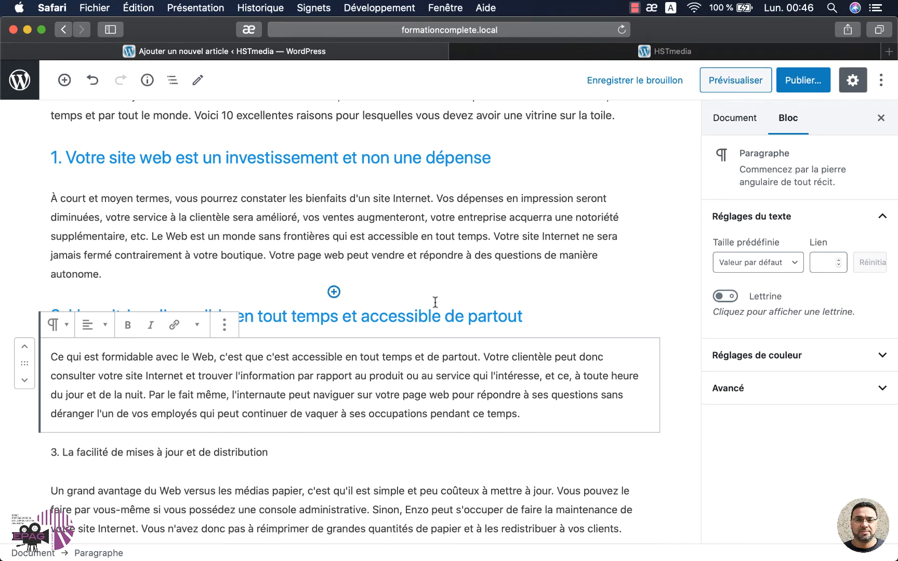
{"action": "scroll", "coordinate": [434, 304], "scroll_direction": "up", "scroll_amount": 2}
{"action": "scroll", "coordinate": [425, 317], "scroll_direction": "up", "scroll_amount": 10}
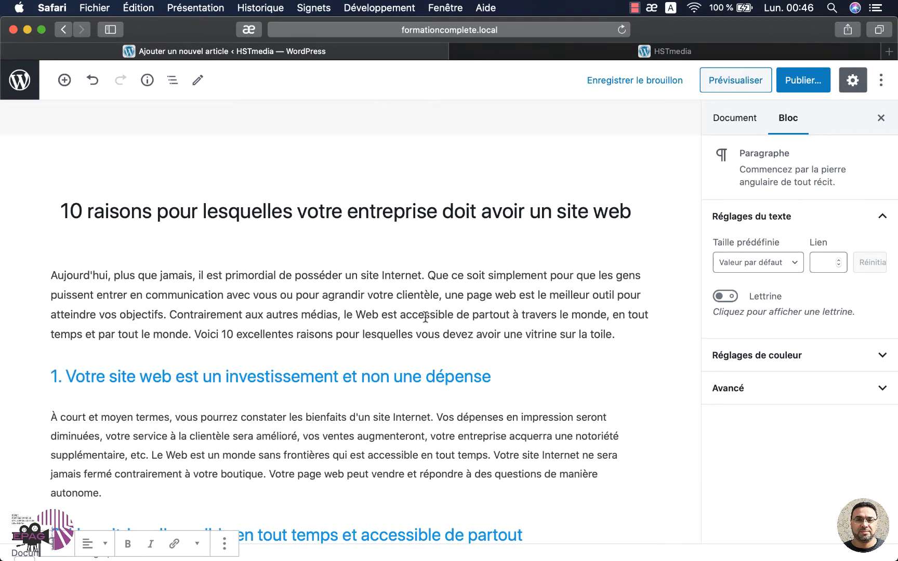
{"action": "scroll", "coordinate": [425, 317], "scroll_direction": "down", "scroll_amount": 10}
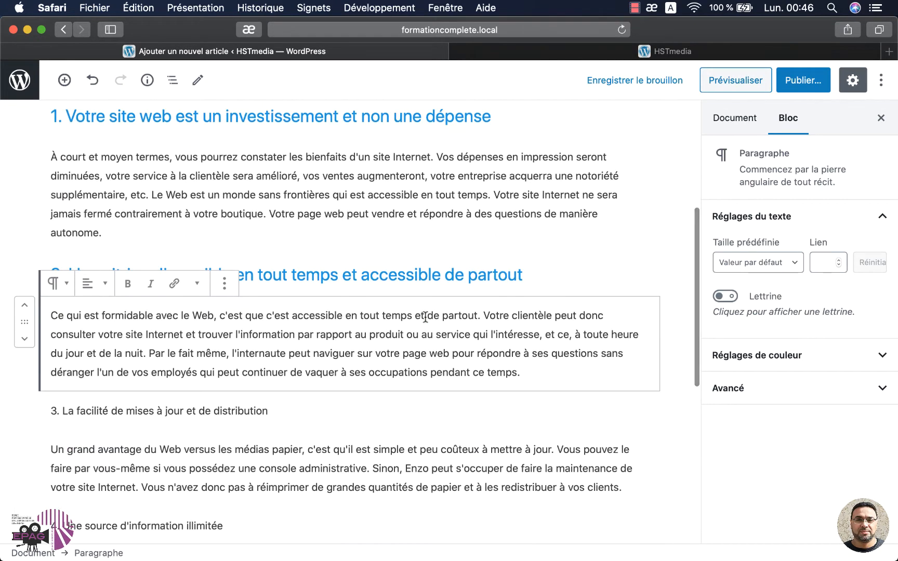
{"action": "scroll", "coordinate": [425, 316], "scroll_direction": "down", "scroll_amount": 4}
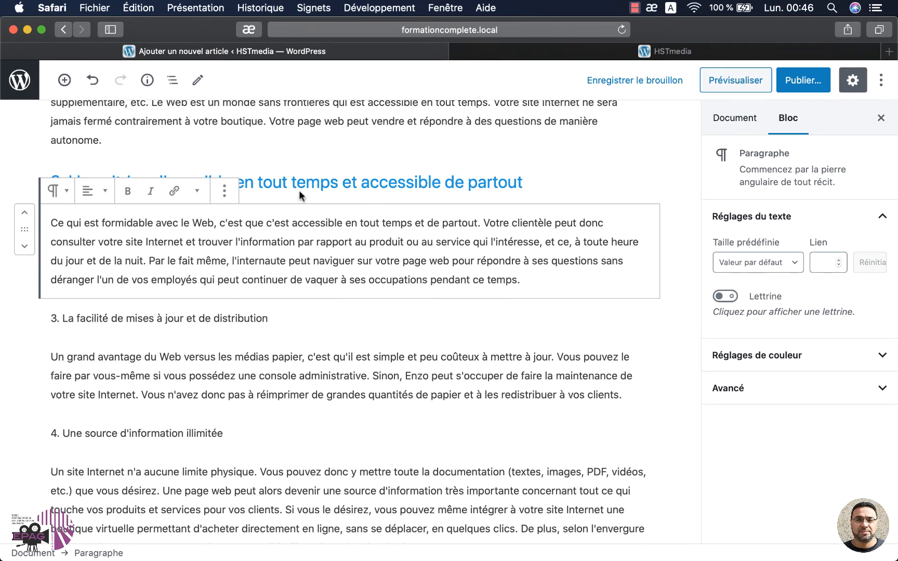
{"action": "mouse_move", "coordinate": [334, 297]}
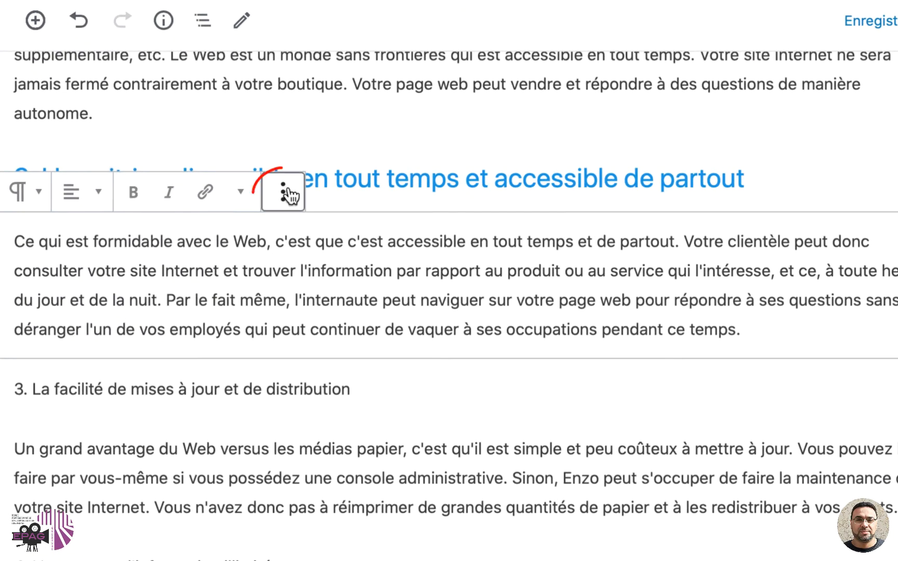
{"action": "left_click", "coordinate": [224, 191]}
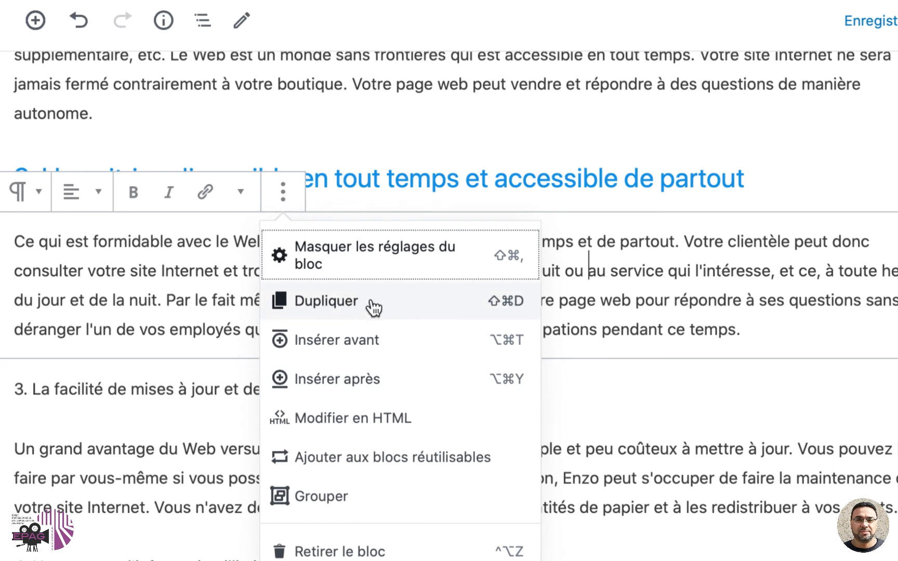
{"action": "left_click", "coordinate": [221, 287]}
{"action": "scroll", "coordinate": [333, 311], "scroll_direction": "down", "scroll_amount": 3}
- Insert an Image block directly after the second reason's paragraph
{"action": "mouse_move", "coordinate": [448, 256]}
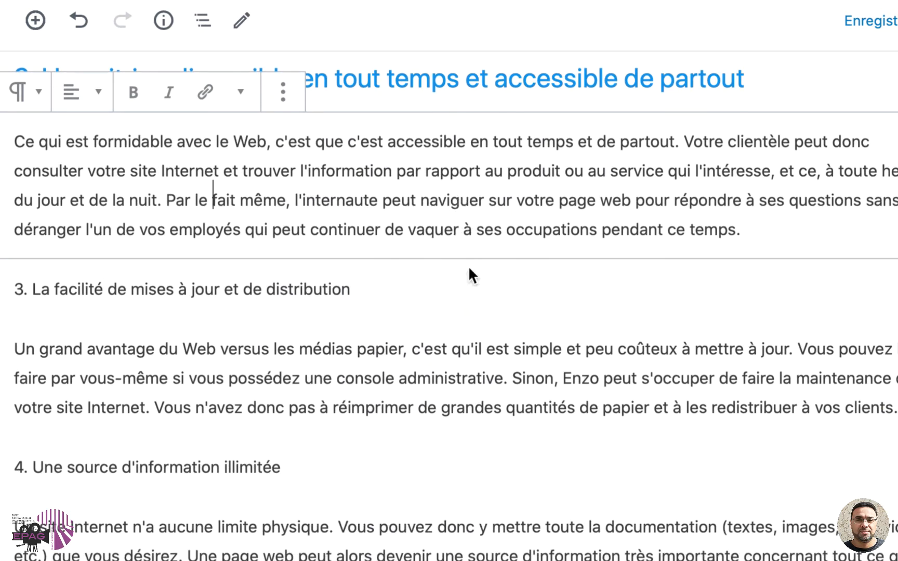
{"action": "left_click", "coordinate": [452, 256]}
{"action": "scroll", "coordinate": [472, 485], "scroll_direction": "down", "scroll_amount": 4}
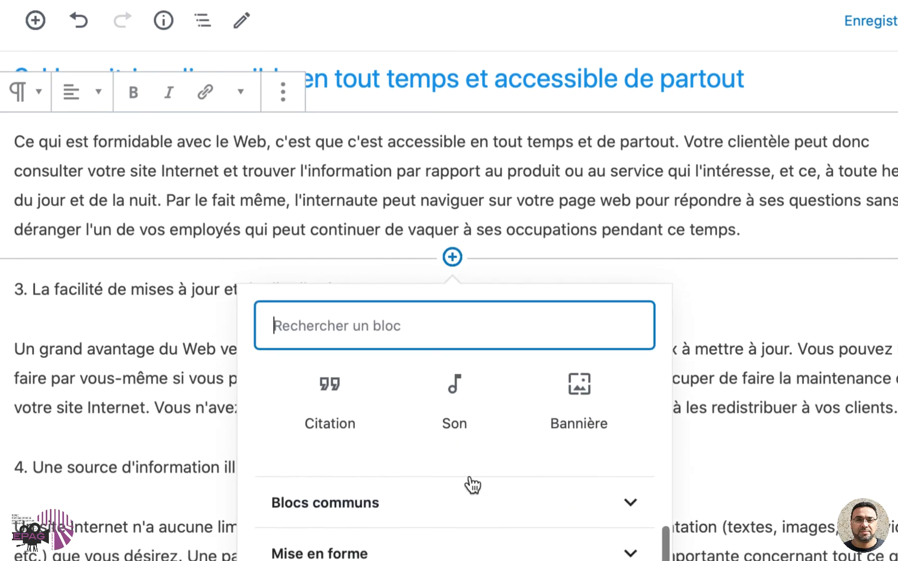
{"action": "scroll", "coordinate": [471, 485], "scroll_direction": "up", "scroll_amount": 4}
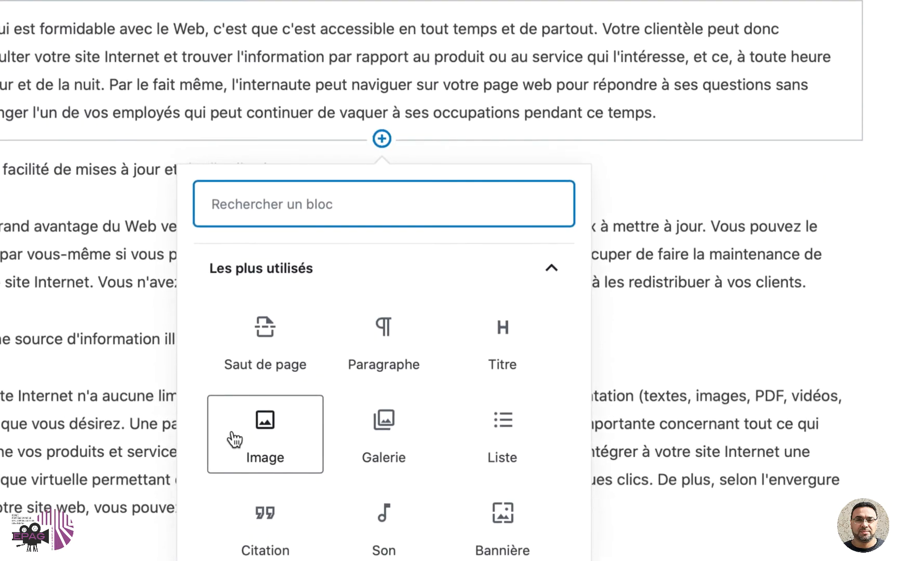
{"action": "left_click", "coordinate": [268, 425]}
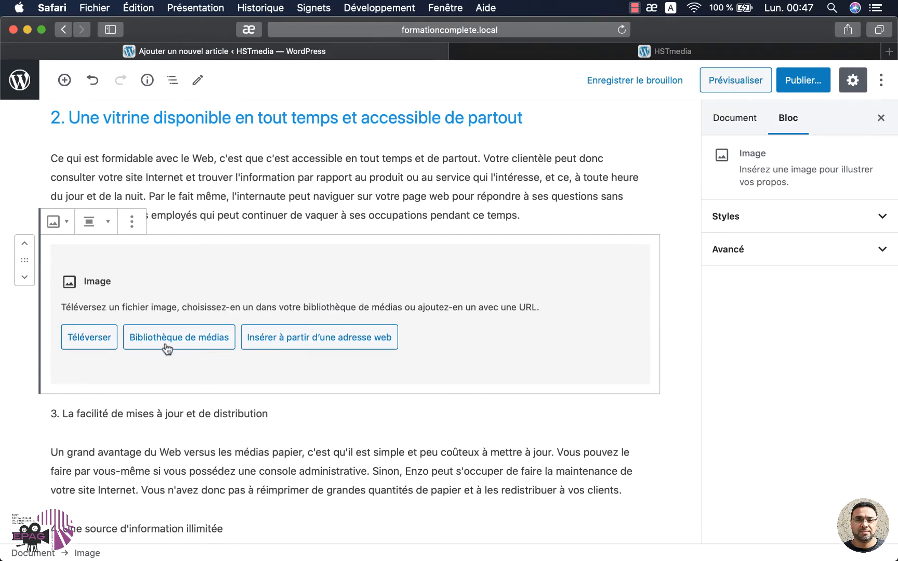
- Upload téléchargement.jpg from the webbb folder into the new image block
{"action": "left_click", "coordinate": [76, 338]}
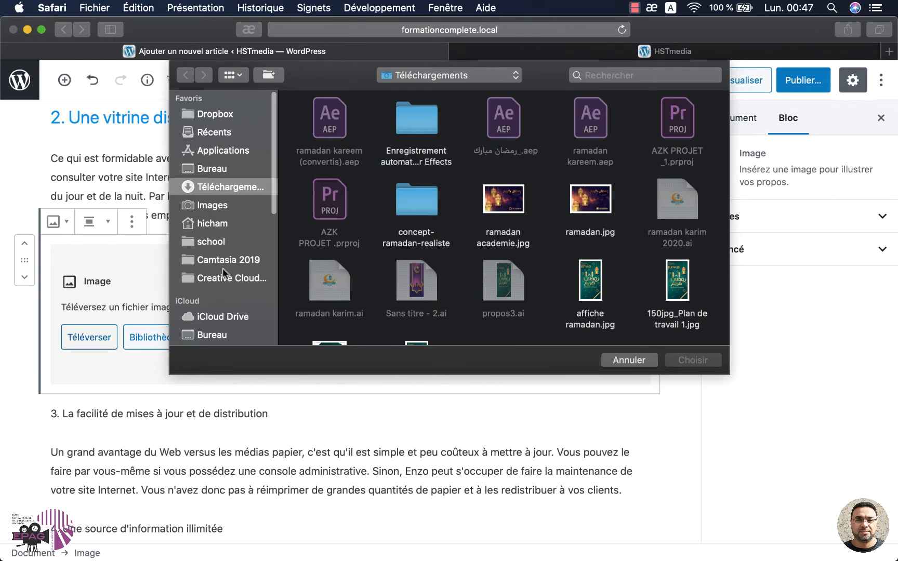
{"action": "scroll", "coordinate": [222, 267], "scroll_direction": "down", "scroll_amount": 8}
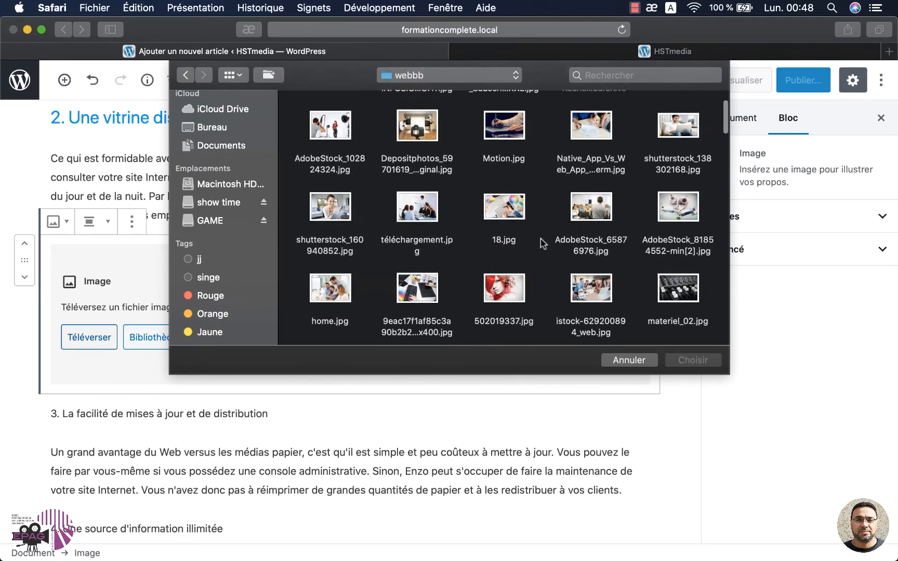
{"action": "left_click", "coordinate": [440, 216]}
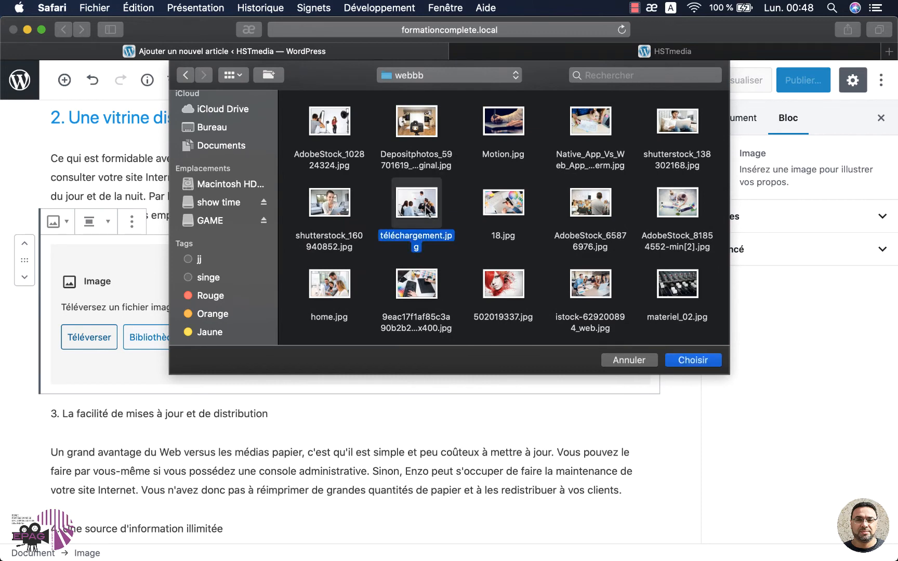
{"action": "left_click", "coordinate": [706, 357]}
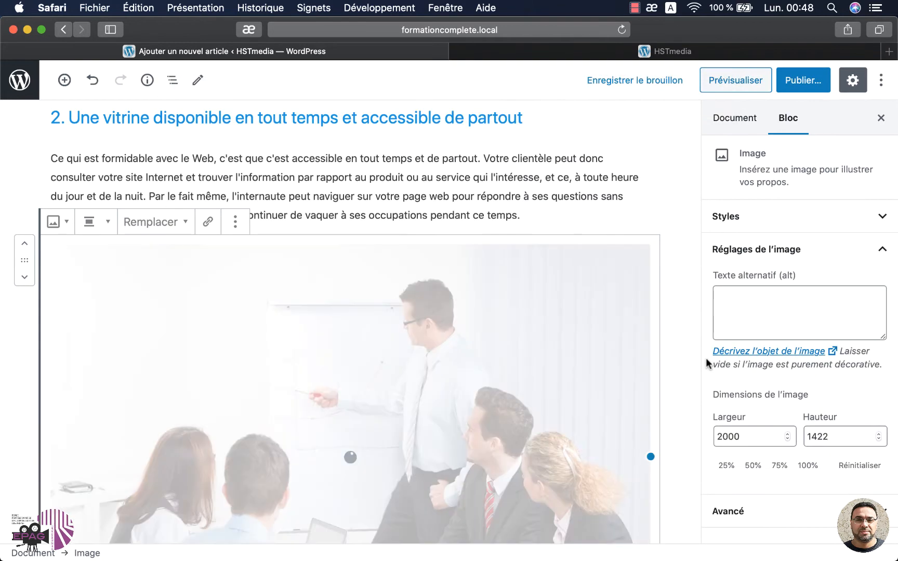
- Make the words "c'est que c'est accessible" bold in the second reason's paragraph
{"action": "scroll", "coordinate": [233, 224], "scroll_direction": "up", "scroll_amount": 3}
{"action": "left_click", "coordinate": [234, 229]}
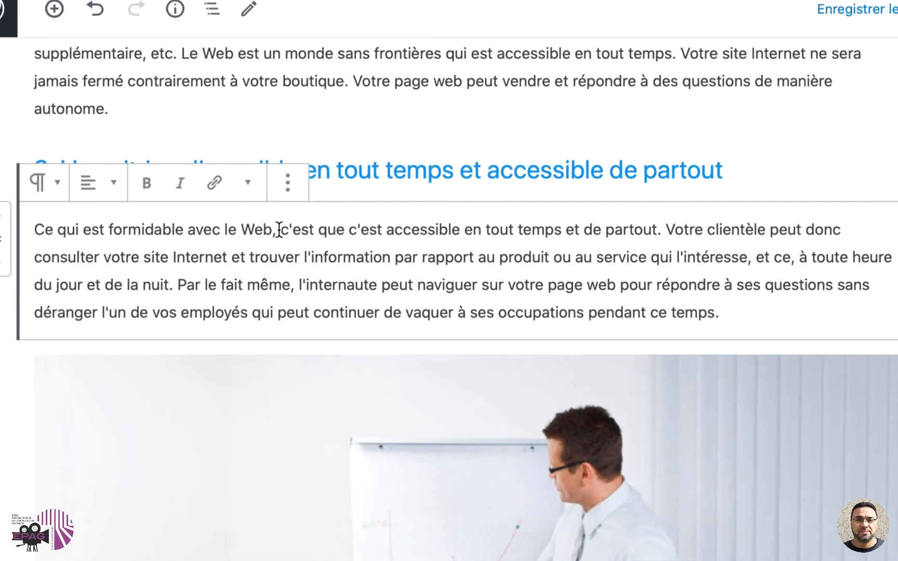
{"action": "left_click_drag", "start_coordinate": [219, 231], "coordinate": [302, 231]}
{"action": "left_click_drag", "start_coordinate": [403, 229], "coordinate": [461, 229]}
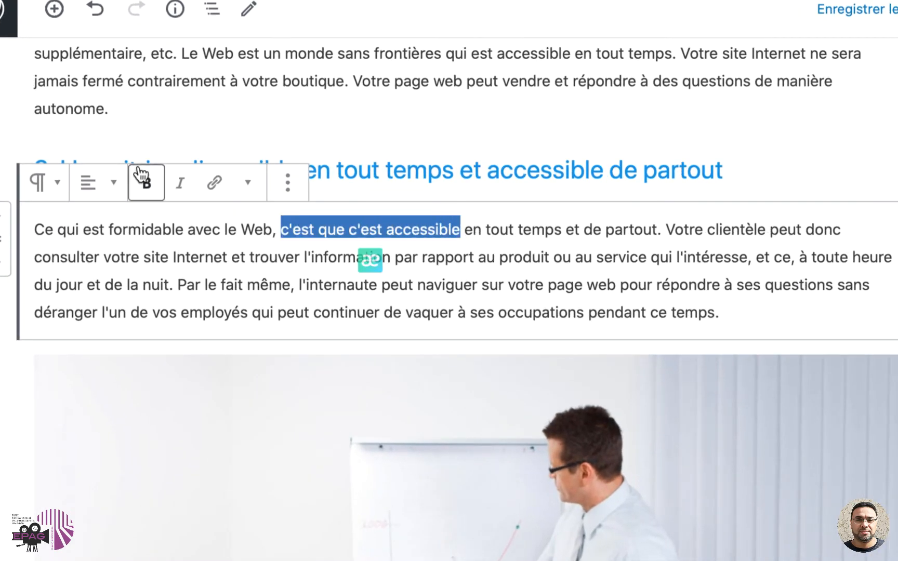
{"action": "left_click", "coordinate": [147, 184]}
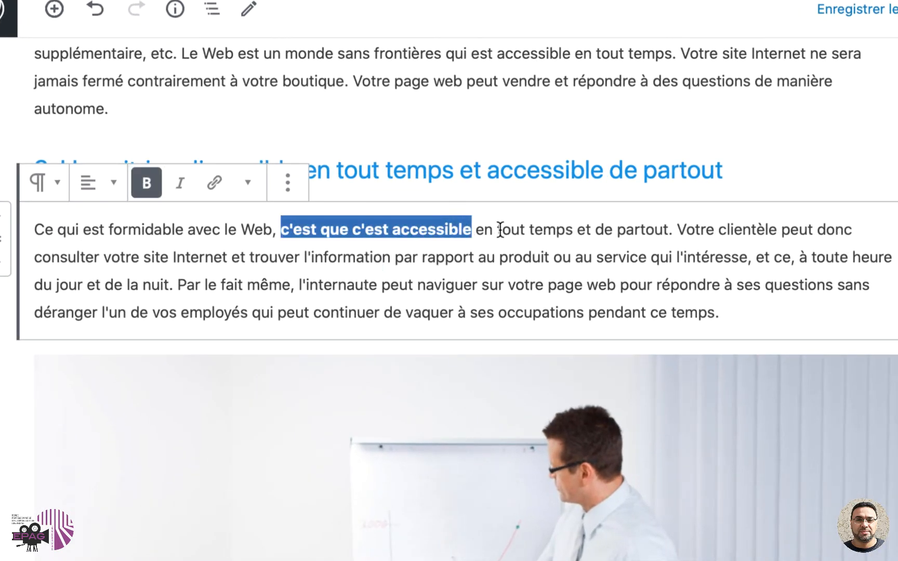
- Italicise the word "produit" in the second reason's paragraph
{"action": "left_click_drag", "start_coordinate": [500, 255], "coordinate": [550, 257]}
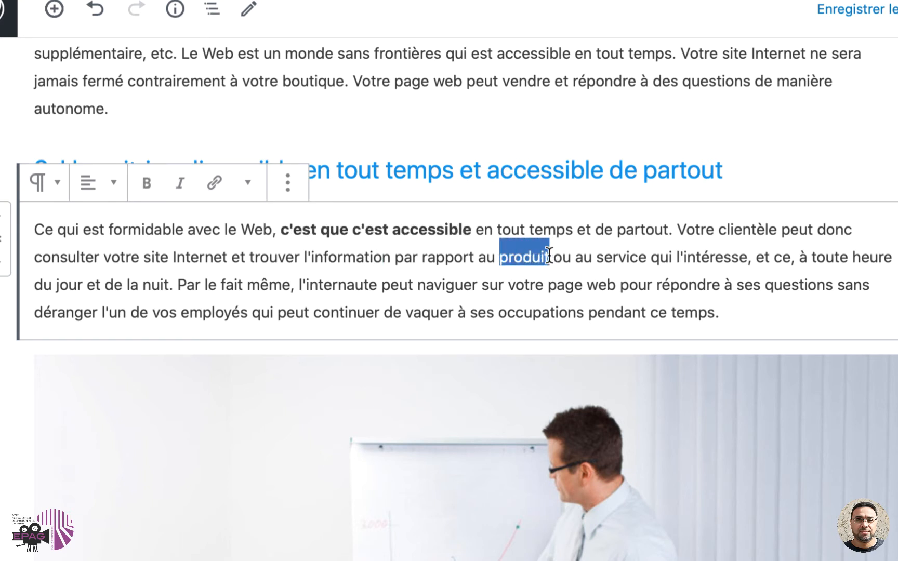
{"action": "key", "text": "super+i"}
{"action": "left_click", "coordinate": [414, 306]}
{"action": "scroll", "coordinate": [409, 296], "scroll_direction": "down", "scroll_amount": 2}
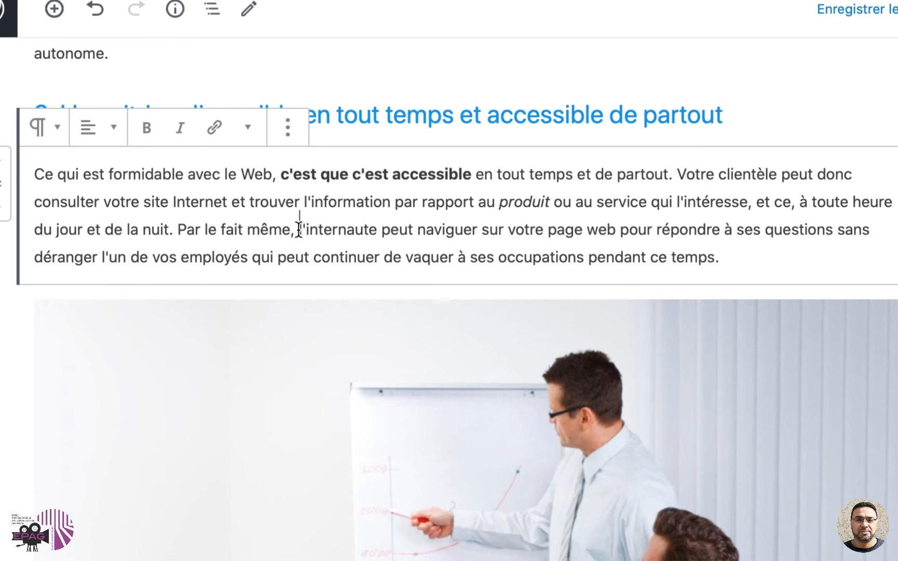
{"action": "left_click_drag", "start_coordinate": [299, 228], "coordinate": [543, 230]}
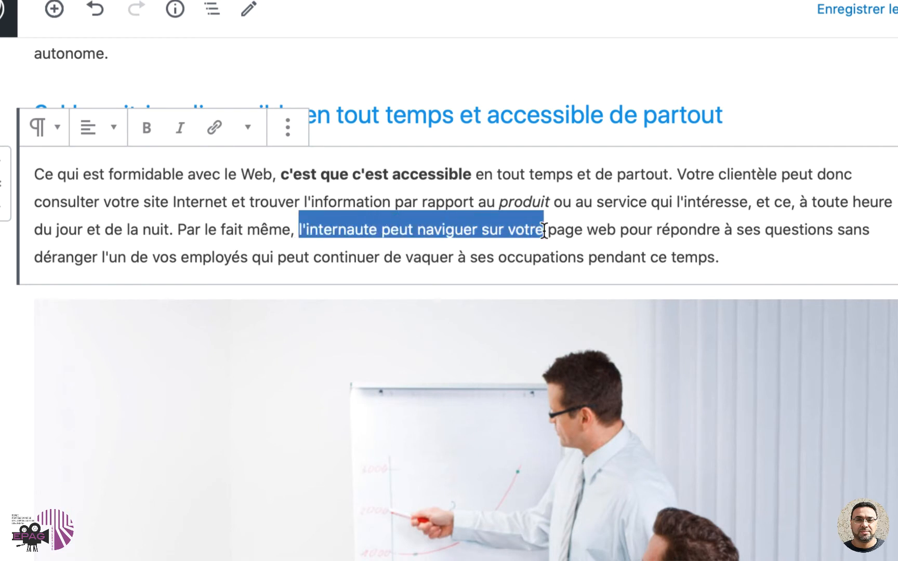
{"action": "left_click", "coordinate": [214, 131]}
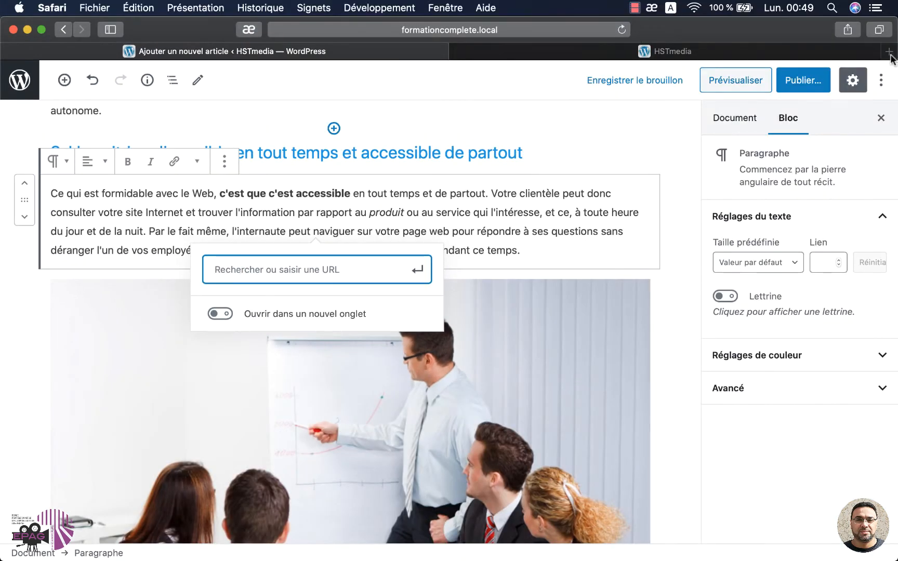
{"action": "left_click", "coordinate": [426, 51]}
{"action": "type", "text": "http://www.webdesignertrends.com"}
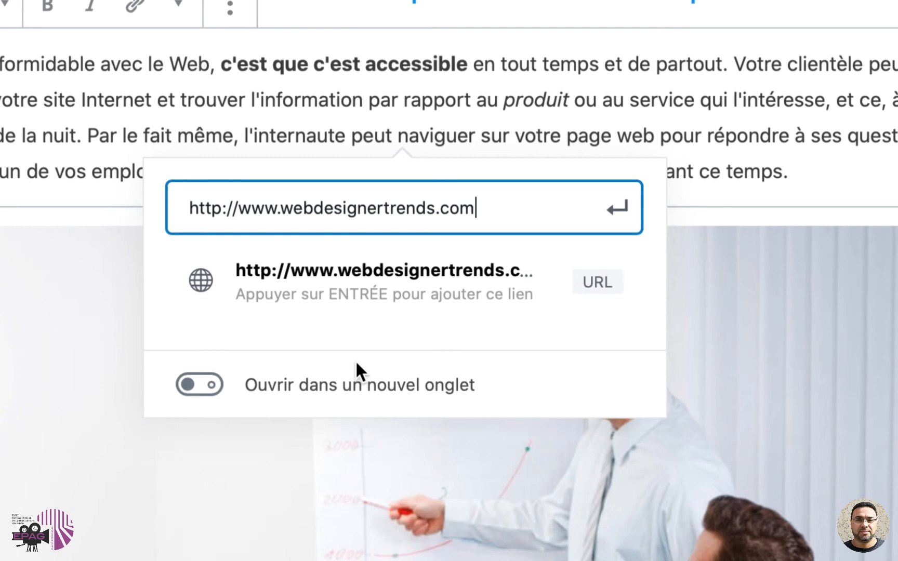
{"action": "left_click", "coordinate": [208, 387]}
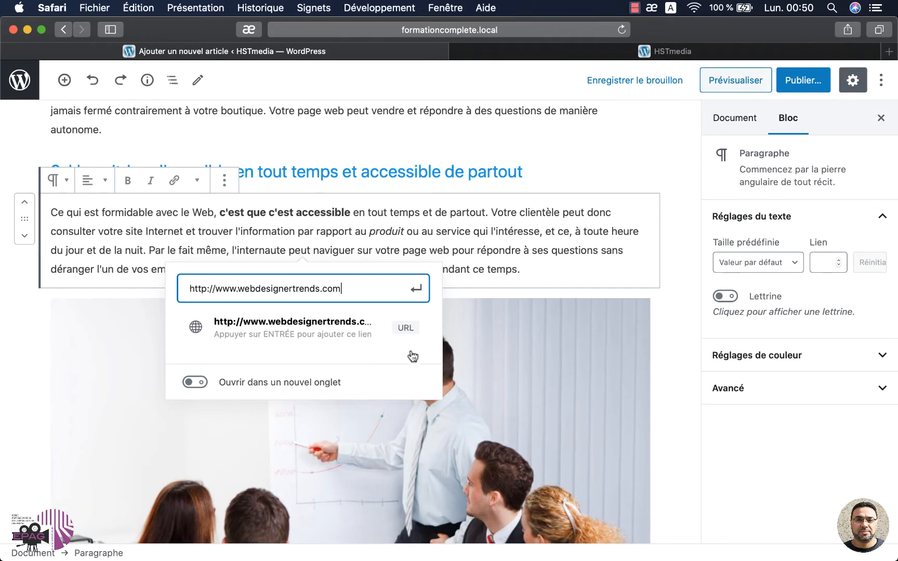
{"action": "left_click", "coordinate": [416, 289]}
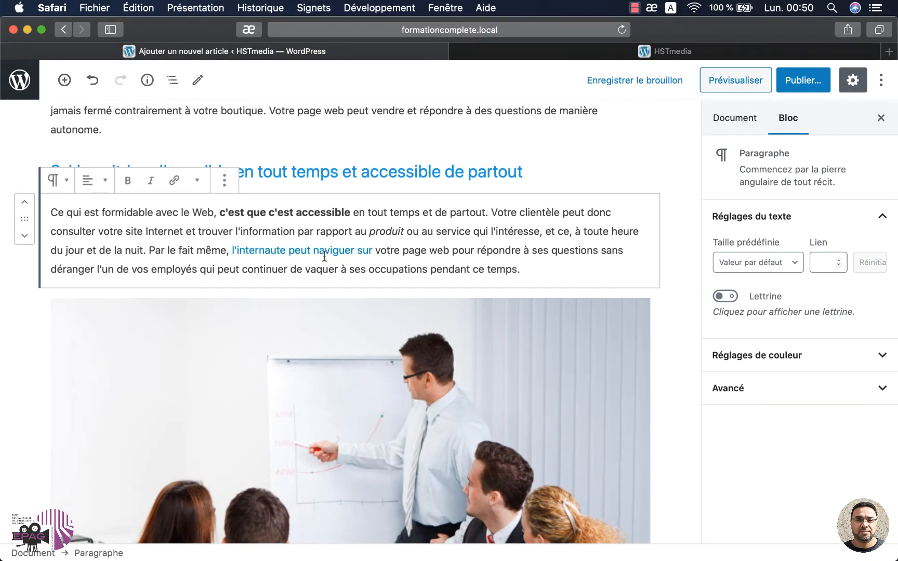
{"action": "left_click", "coordinate": [325, 256]}
{"action": "left_click", "coordinate": [407, 232]}
- Look at the additional CSS class field in the second reason's paragraph's advanced settings
{"action": "left_click", "coordinate": [878, 387]}
{"action": "left_click", "coordinate": [733, 435]}
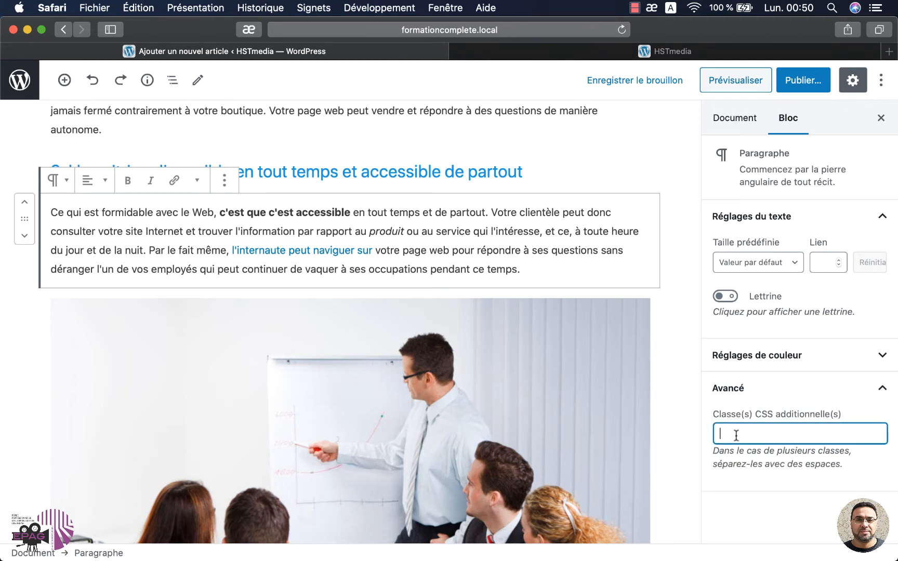
{"action": "left_click", "coordinate": [882, 389]}
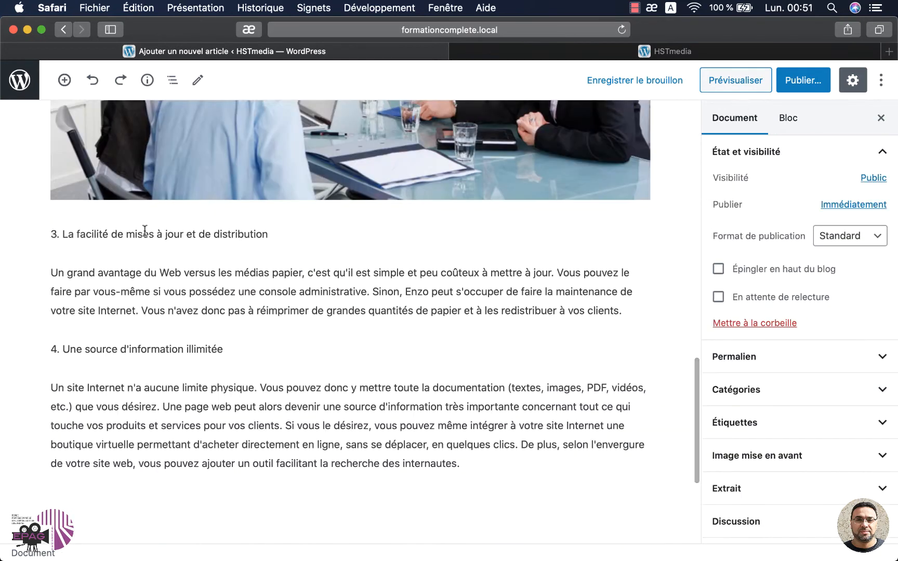
- Transform the paragraph "3. La facilité de mises à jour et de distribution" into a level 3 heading
{"action": "left_click", "coordinate": [143, 234]}
{"action": "left_click", "coordinate": [61, 203]}
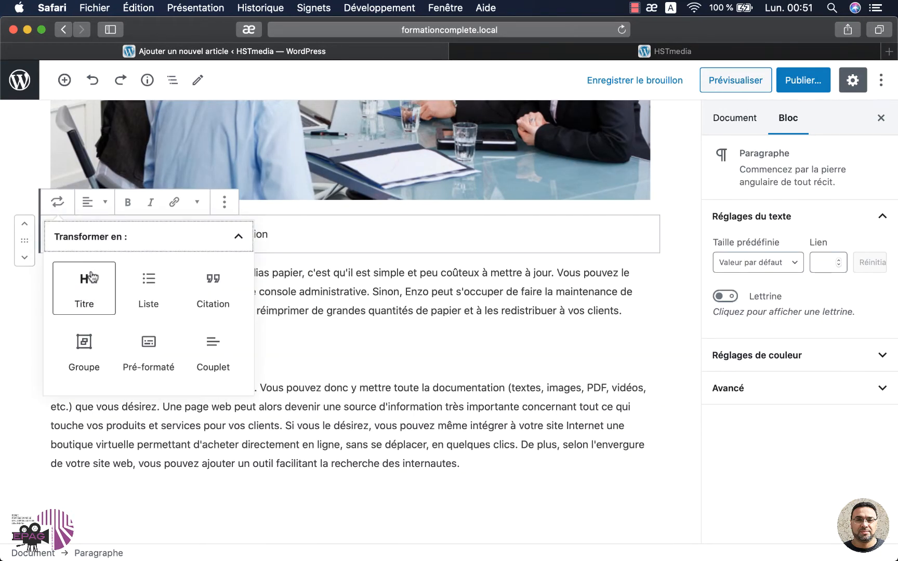
{"action": "left_click", "coordinate": [90, 274]}
{"action": "left_click", "coordinate": [94, 202]}
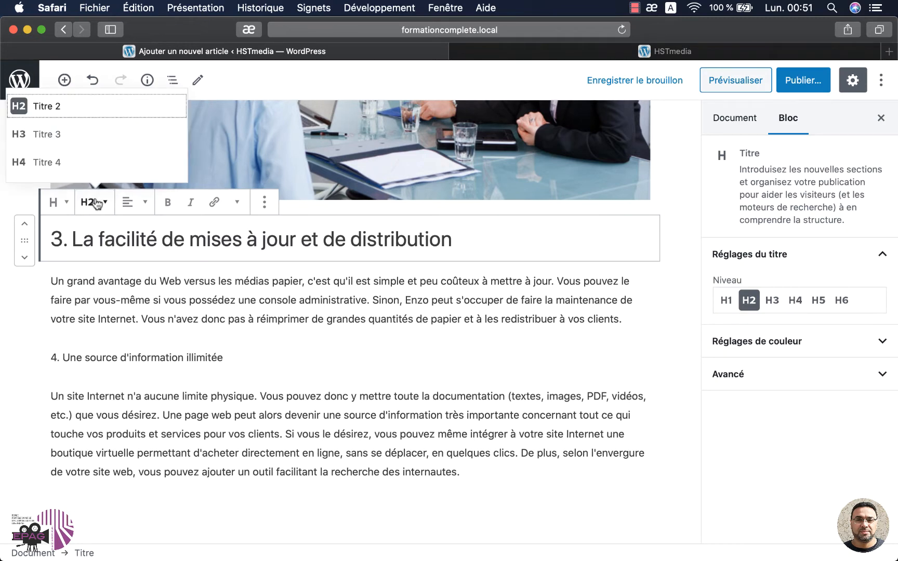
{"action": "left_click", "coordinate": [64, 137]}
- Colour the heading "3. La facilité de mises à jour et de distribution" blue and make "4. Une source d'information illimitée" a matching level 3 heading
{"action": "left_click", "coordinate": [795, 343]}
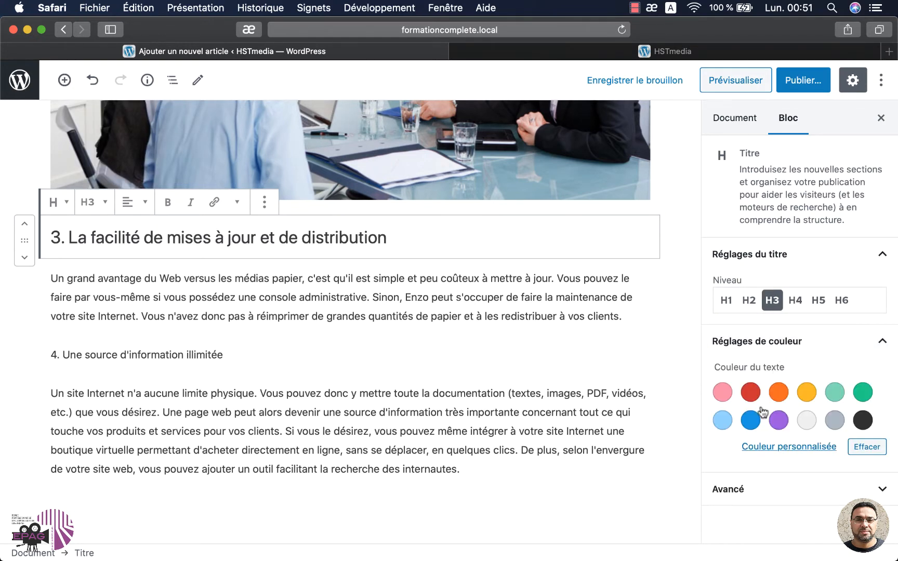
{"action": "left_click", "coordinate": [750, 419]}
{"action": "left_click", "coordinate": [171, 355]}
{"action": "scroll", "coordinate": [171, 354], "scroll_direction": "up", "scroll_amount": 10}
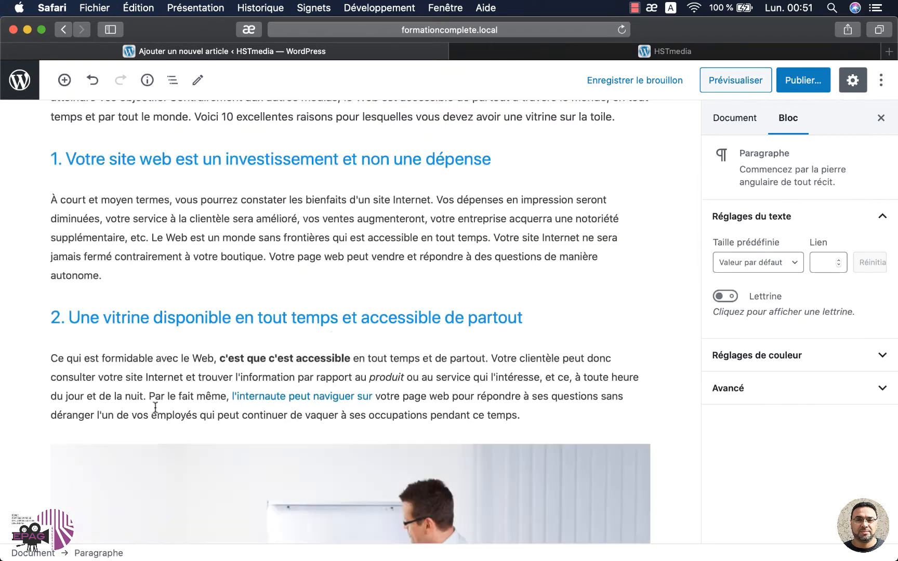
{"action": "scroll", "coordinate": [140, 344], "scroll_direction": "down", "scroll_amount": 10}
- Insert an empty block after the fourth reason's paragraph at the end of the post
{"action": "left_click", "coordinate": [222, 194]}
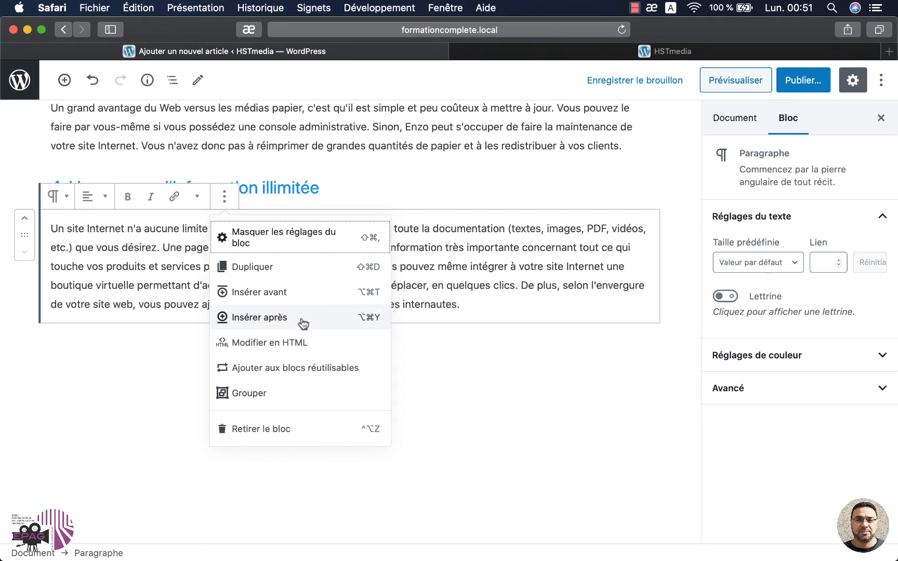
{"action": "left_click", "coordinate": [303, 321]}
{"action": "scroll", "coordinate": [326, 360], "scroll_direction": "down", "scroll_amount": 2}
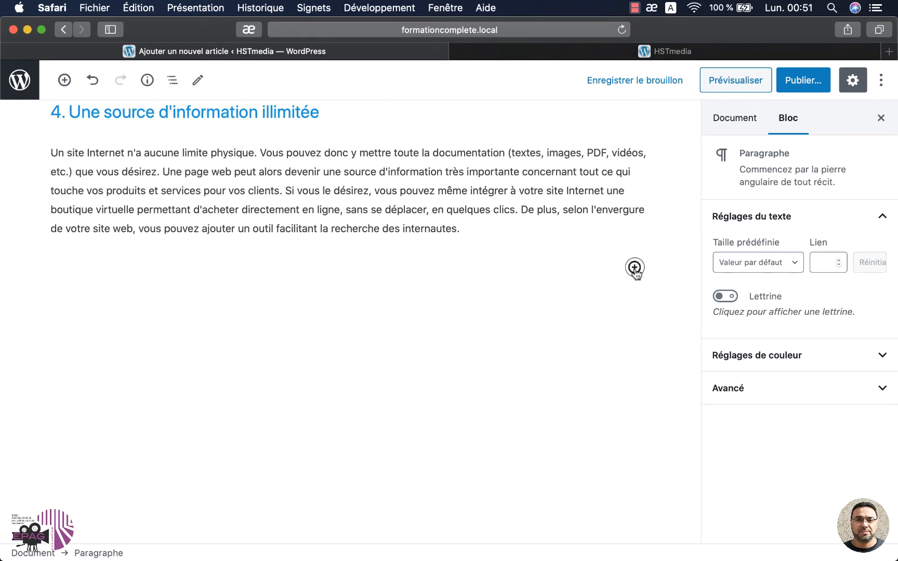
- Examine the block types available for the empty block, including the most used, common and "Mise en forme" categories
{"action": "left_click", "coordinate": [633, 267]}
{"action": "scroll", "coordinate": [599, 371], "scroll_direction": "down", "scroll_amount": 2}
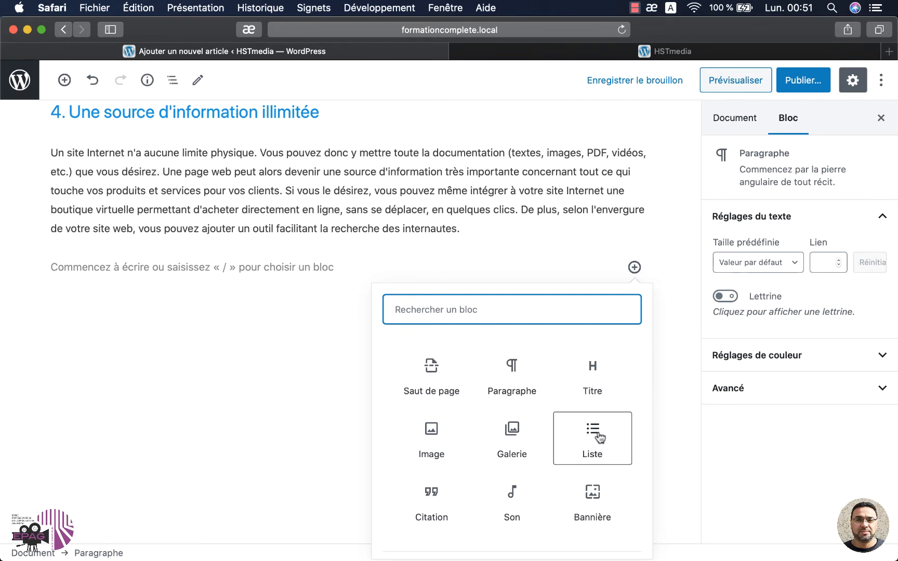
{"action": "scroll", "coordinate": [599, 437], "scroll_direction": "down", "scroll_amount": 3}
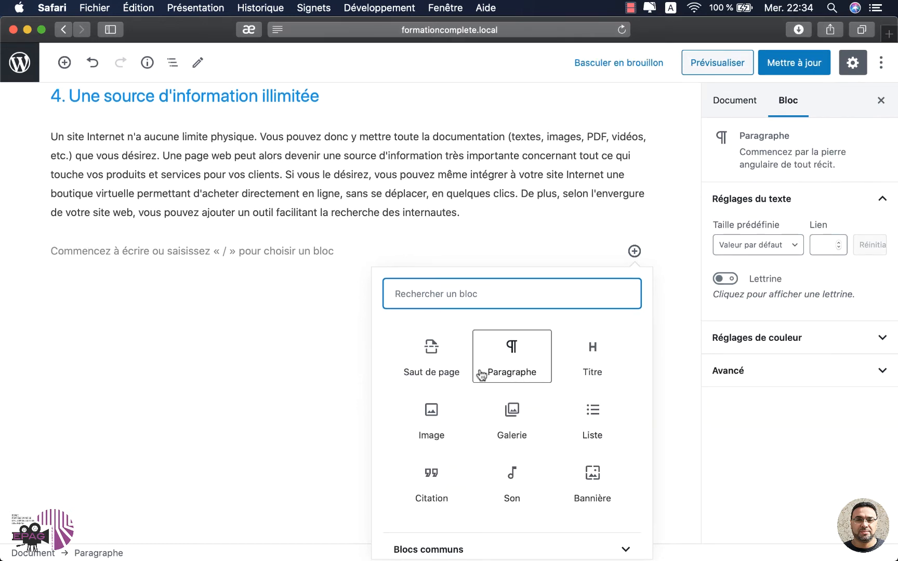
{"action": "scroll", "coordinate": [558, 464], "scroll_direction": "down", "scroll_amount": 5}
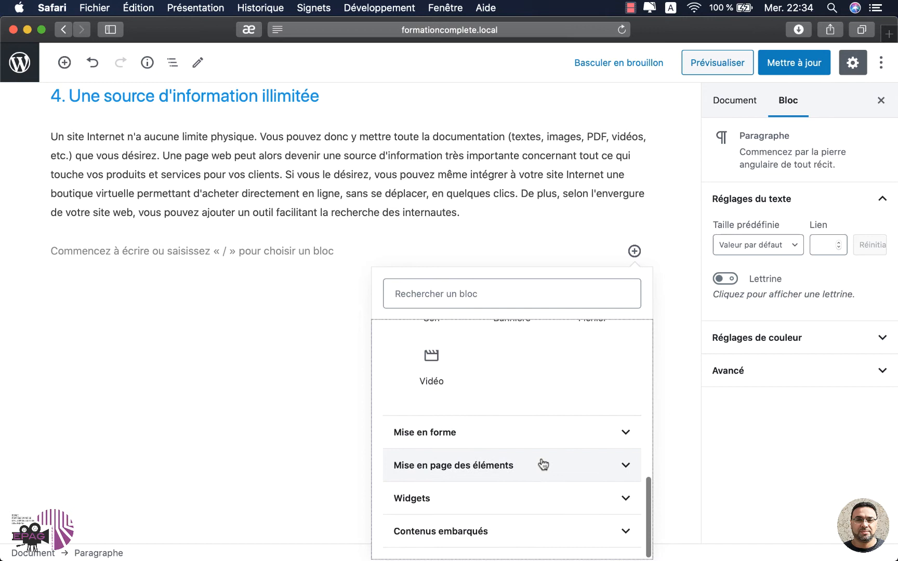
{"action": "left_click", "coordinate": [541, 441]}
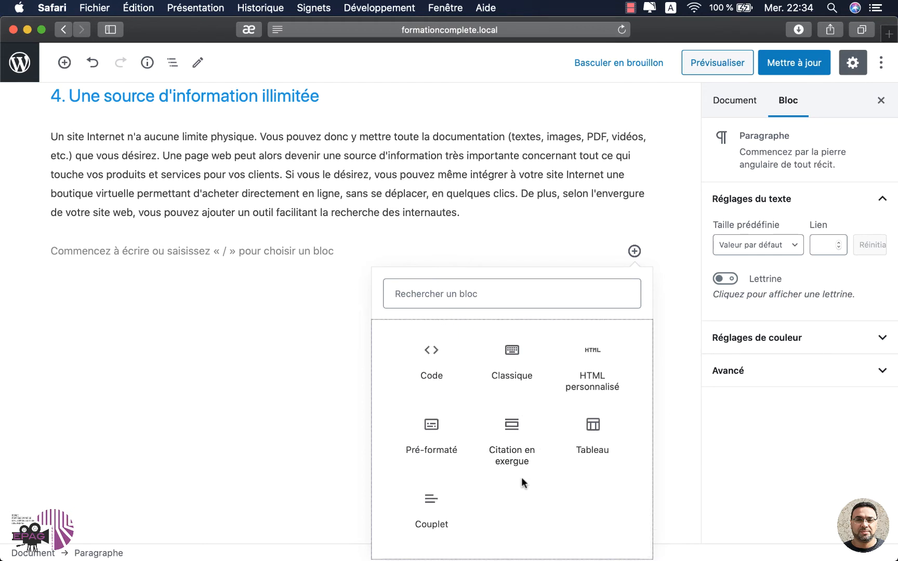
{"action": "scroll", "coordinate": [521, 477], "scroll_direction": "up", "scroll_amount": 1}
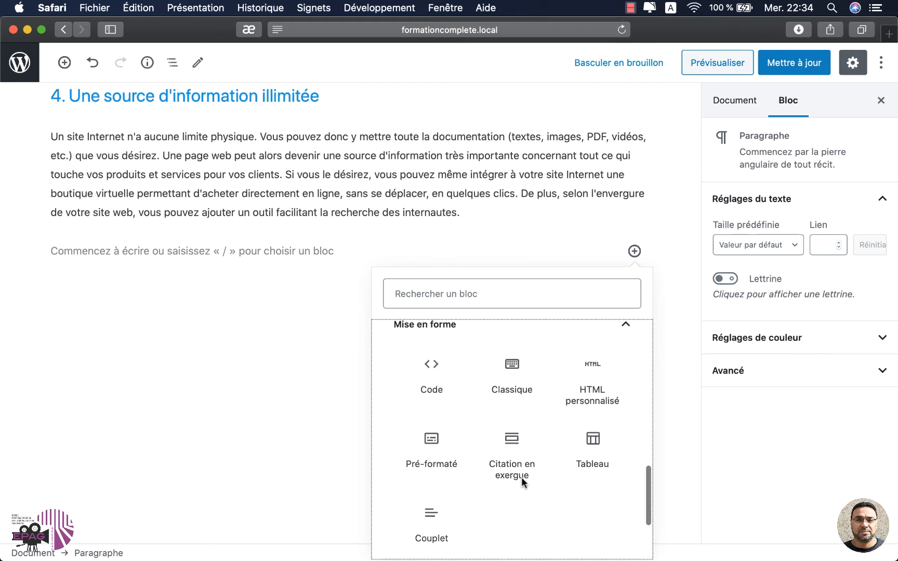
{"action": "scroll", "coordinate": [536, 448], "scroll_direction": "up", "scroll_amount": 10}
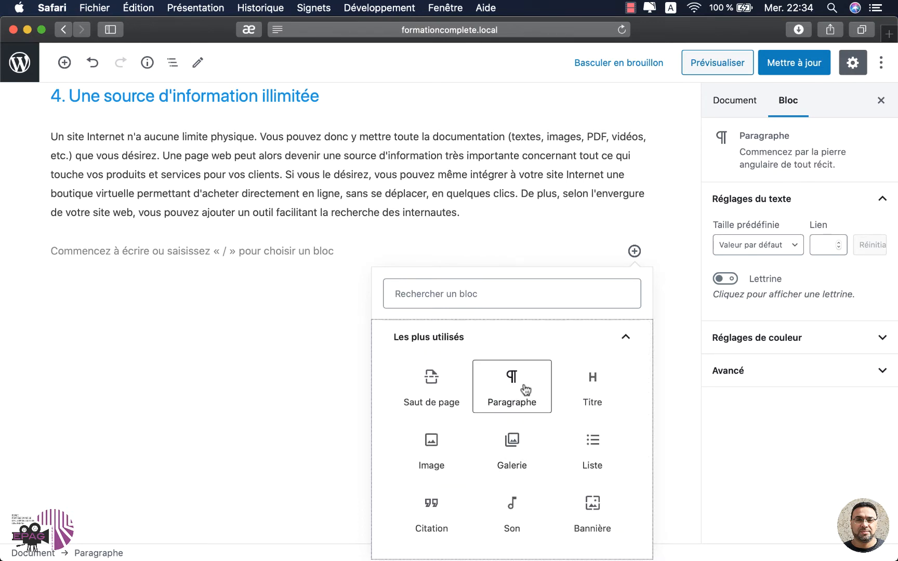
{"action": "scroll", "coordinate": [501, 454], "scroll_direction": "down", "scroll_amount": 3}
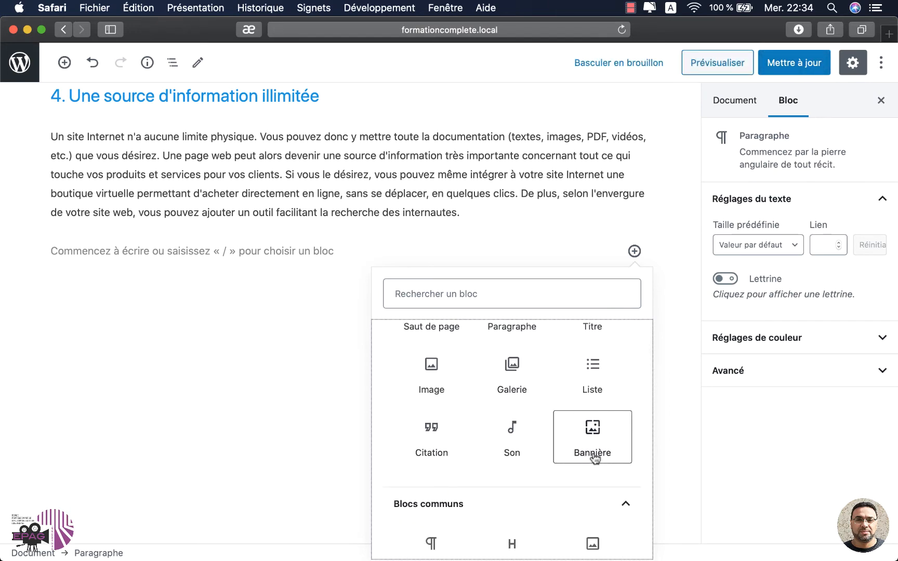
{"action": "scroll", "coordinate": [593, 456], "scroll_direction": "down", "scroll_amount": 5}
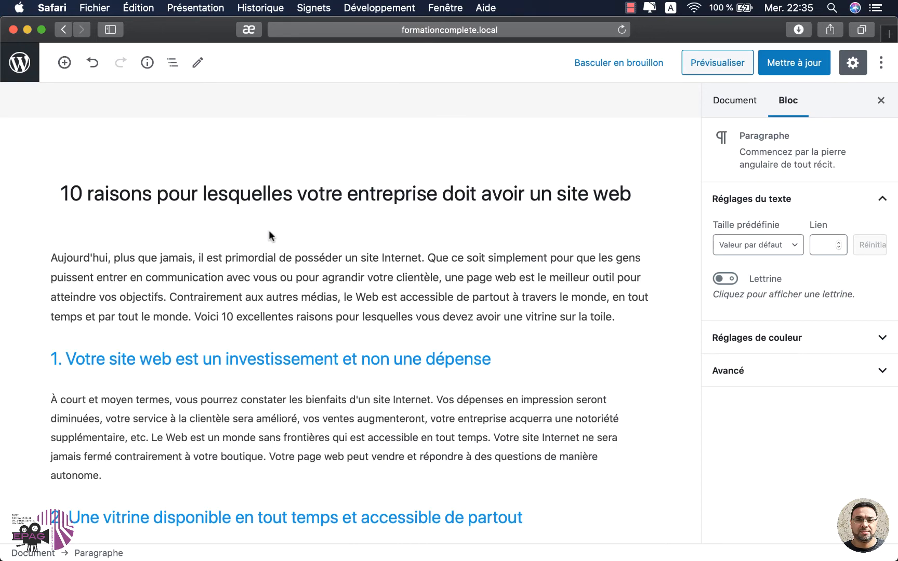
- Review the post from its title to the image and bring up the document settings
{"action": "scroll", "coordinate": [285, 297], "scroll_direction": "down", "scroll_amount": 10}
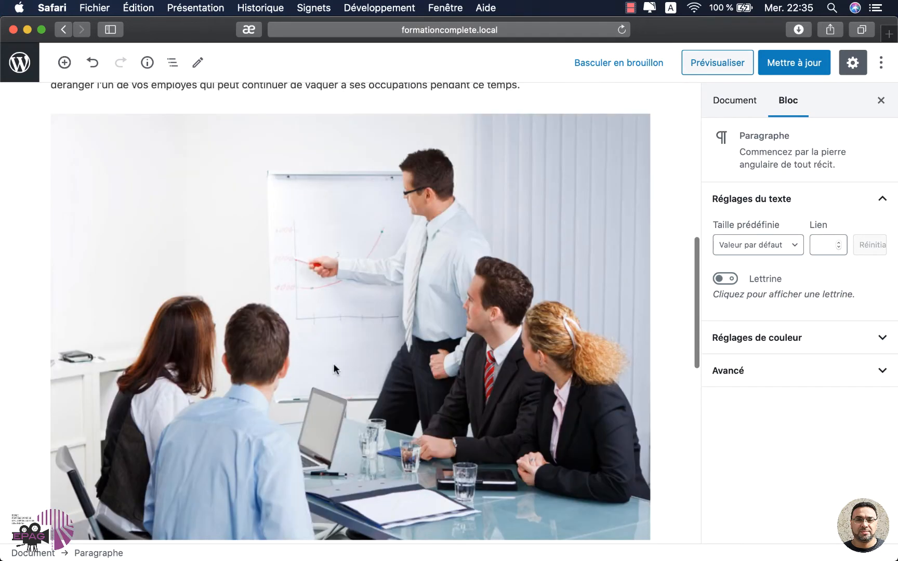
{"action": "scroll", "coordinate": [411, 355], "scroll_direction": "up", "scroll_amount": 10}
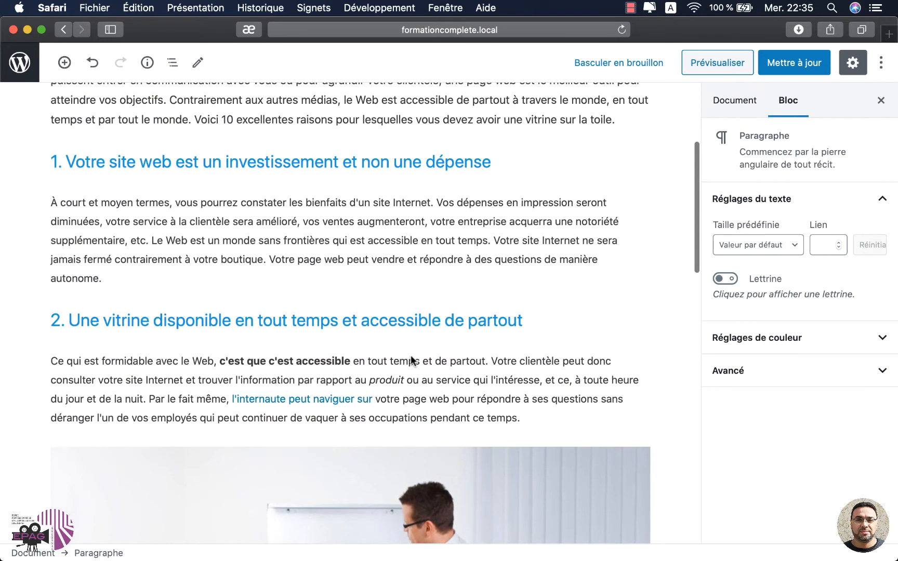
{"action": "scroll", "coordinate": [411, 356], "scroll_direction": "down", "scroll_amount": 1}
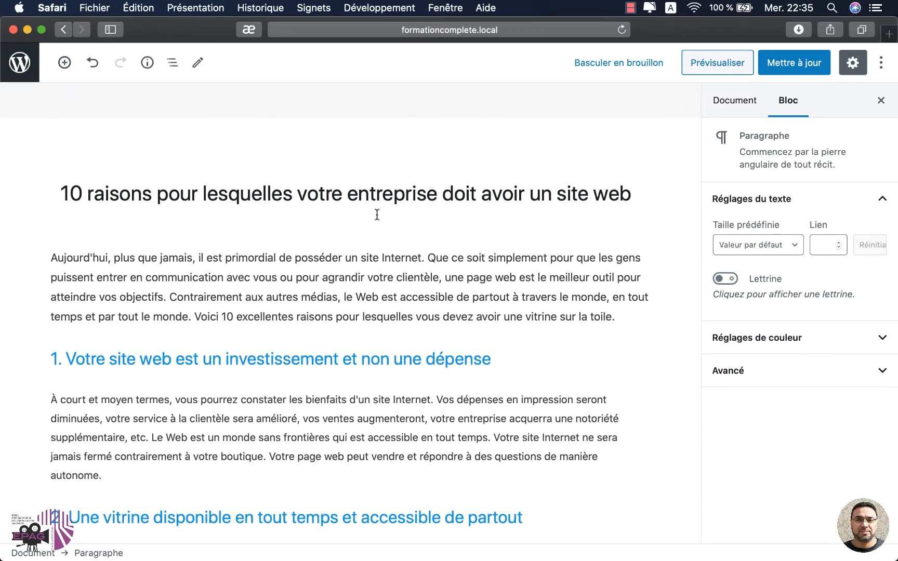
{"action": "left_click", "coordinate": [372, 194]}
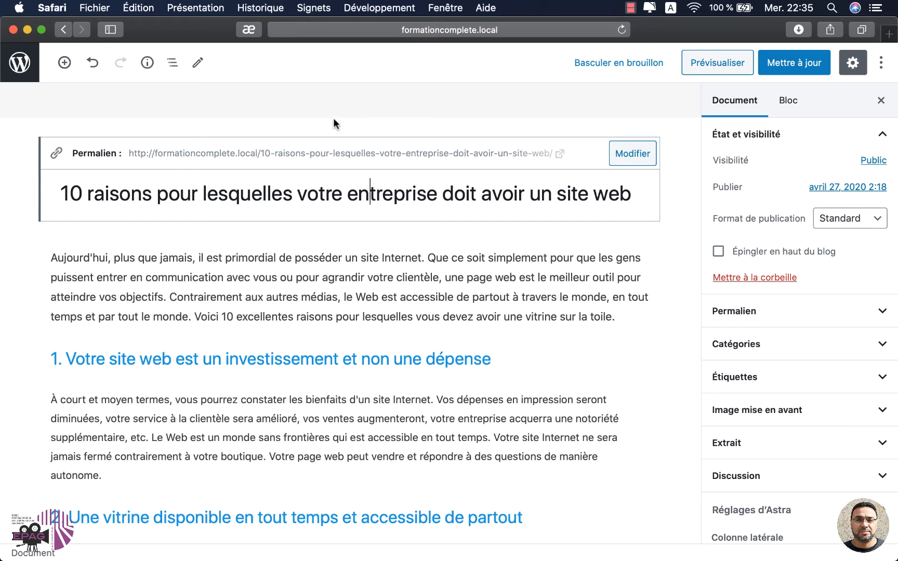
{"action": "left_click", "coordinate": [330, 200]}
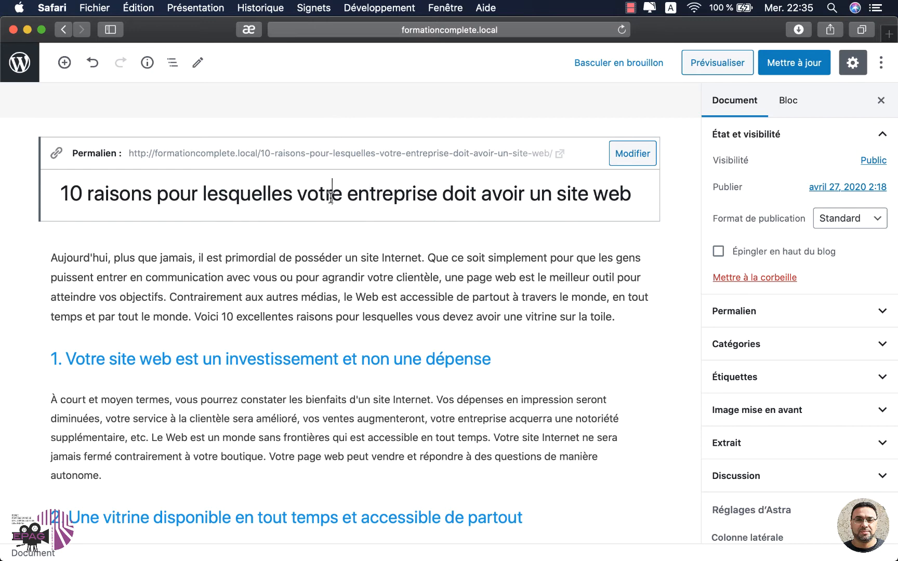
{"action": "left_click", "coordinate": [339, 250]}
{"action": "left_click", "coordinate": [381, 206]}
{"action": "left_click", "coordinate": [742, 107]}
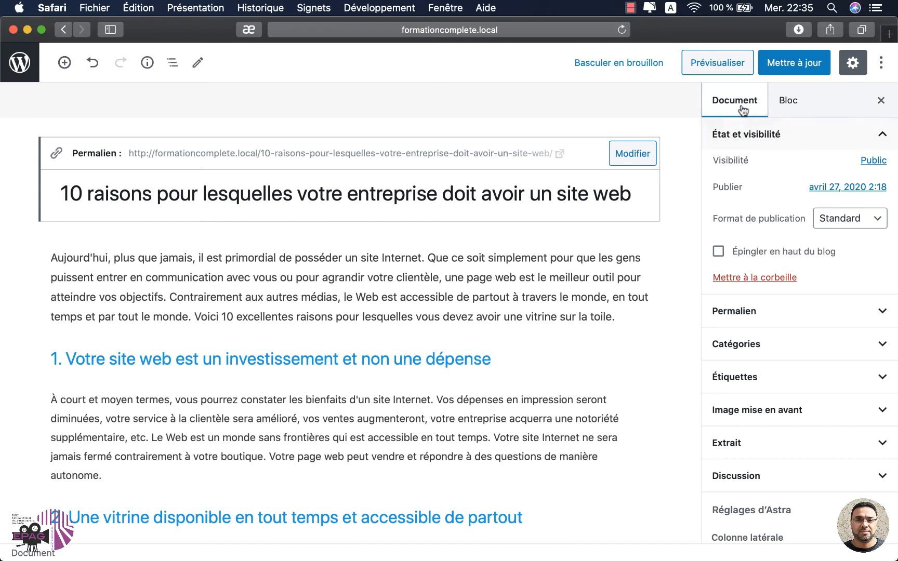
{"action": "left_click", "coordinate": [742, 108]}
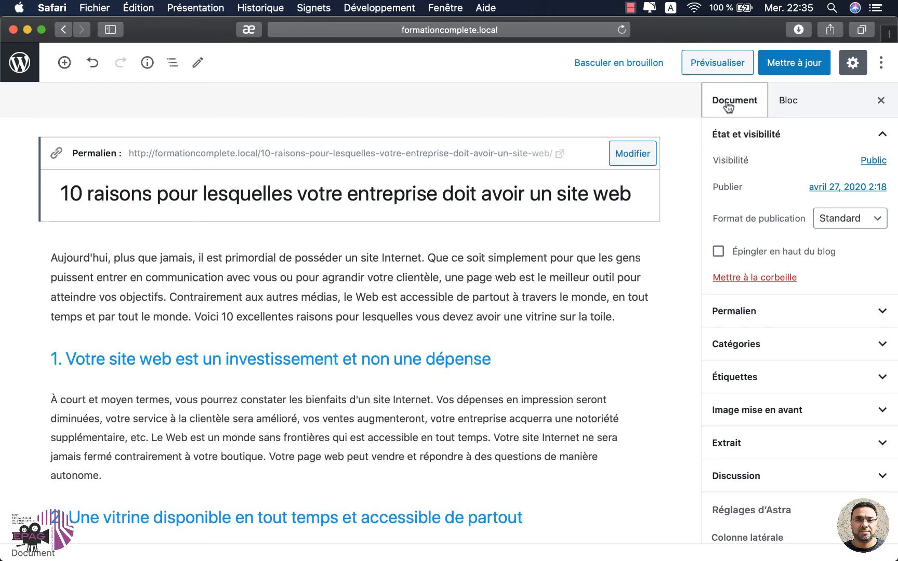
- Upload AdobeStock_127621002-resized.jpg from the Images folder for use as the post's featured image
{"action": "scroll", "coordinate": [841, 290], "scroll_direction": "down", "scroll_amount": 5}
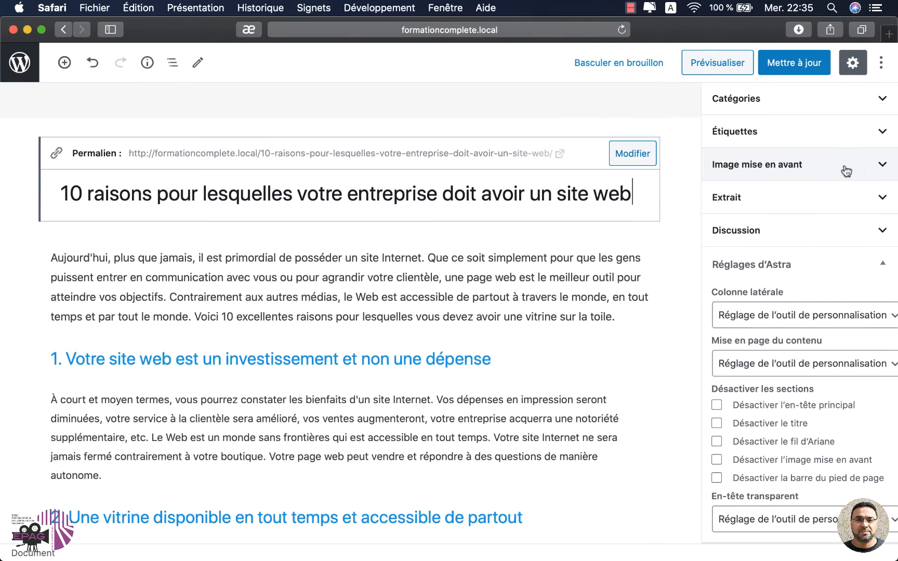
{"action": "left_click", "coordinate": [878, 167]}
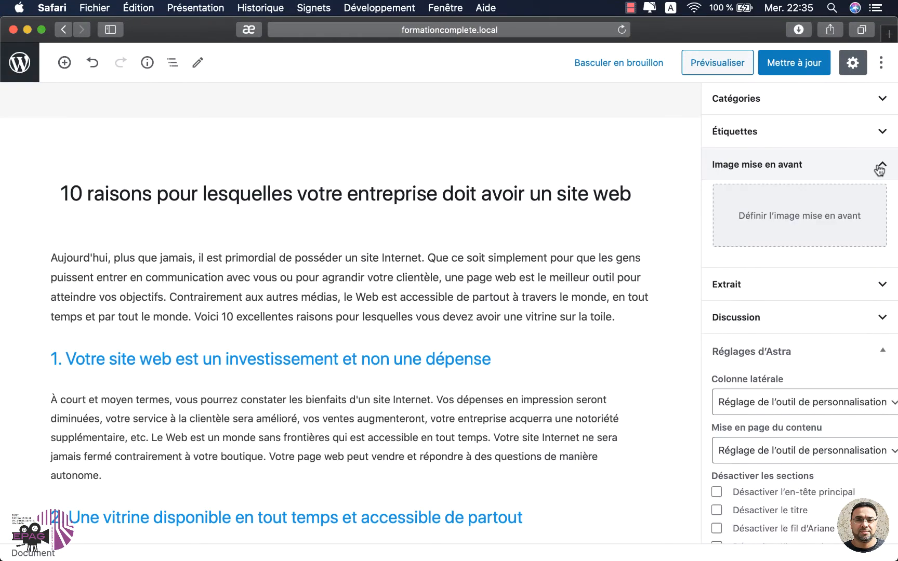
{"action": "left_click", "coordinate": [779, 221]}
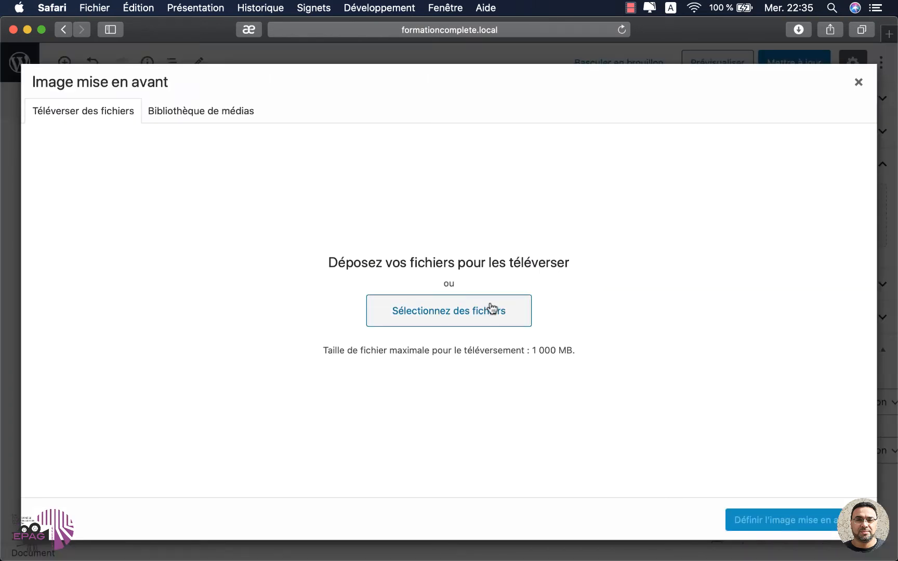
{"action": "left_click", "coordinate": [477, 308]}
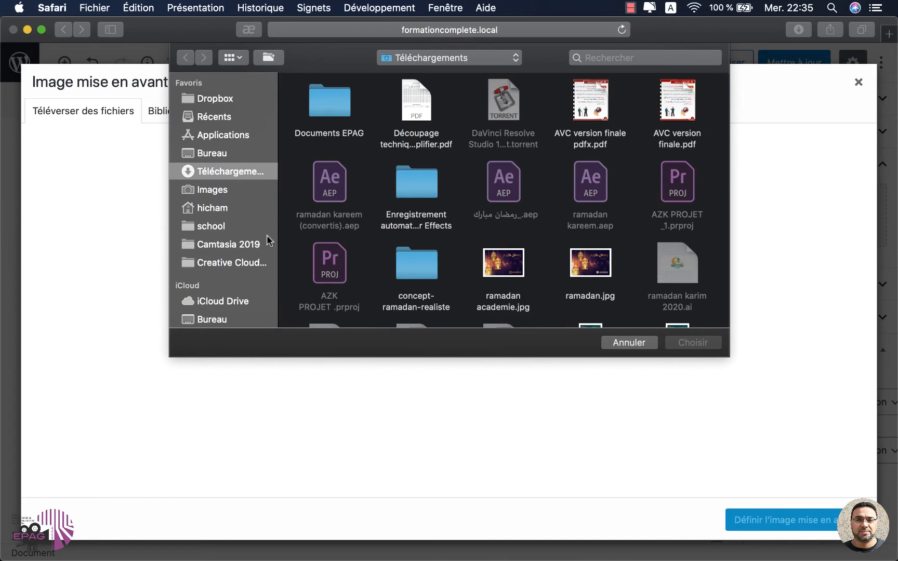
{"action": "left_click", "coordinate": [213, 190]}
{"action": "left_click", "coordinate": [693, 343]}
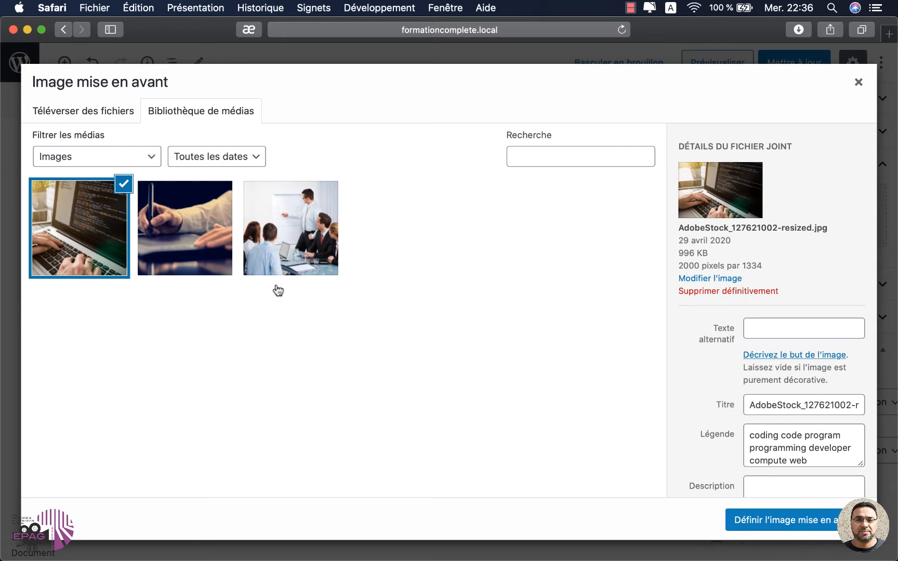
- Change the uploaded image's title to "développement"
{"action": "scroll", "coordinate": [816, 276], "scroll_direction": "down", "scroll_amount": 3}
{"action": "left_click", "coordinate": [776, 326]}
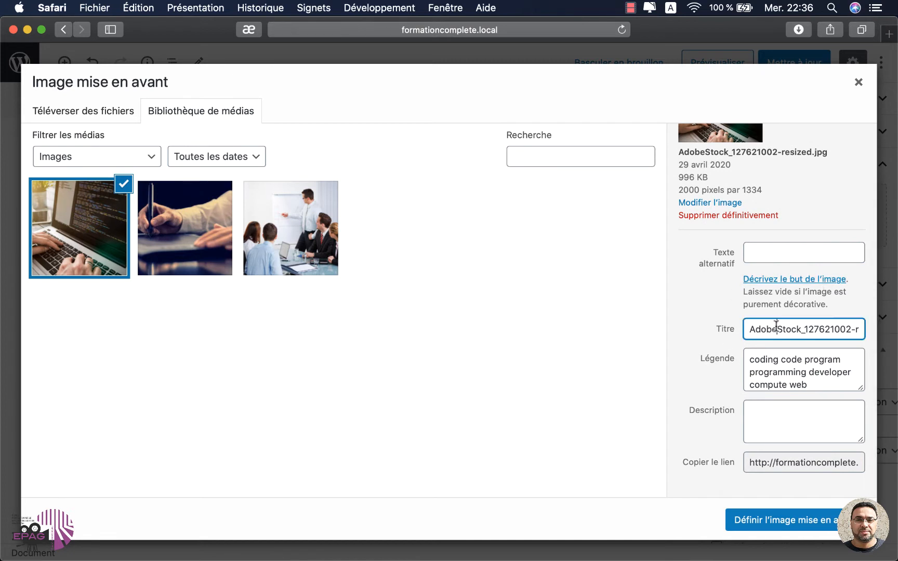
{"action": "left_click_drag", "start_coordinate": [794, 326], "coordinate": [895, 326]}
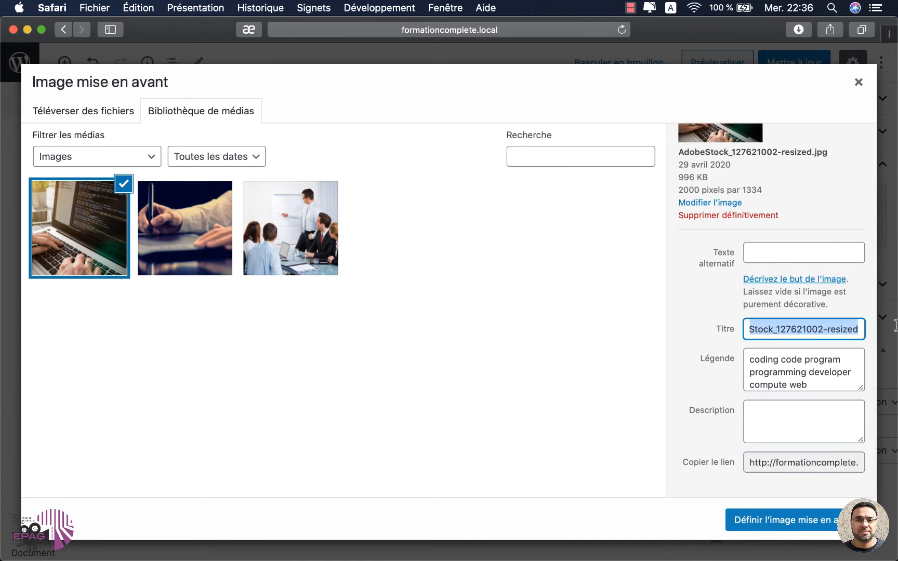
{"action": "type", "text": "de"}
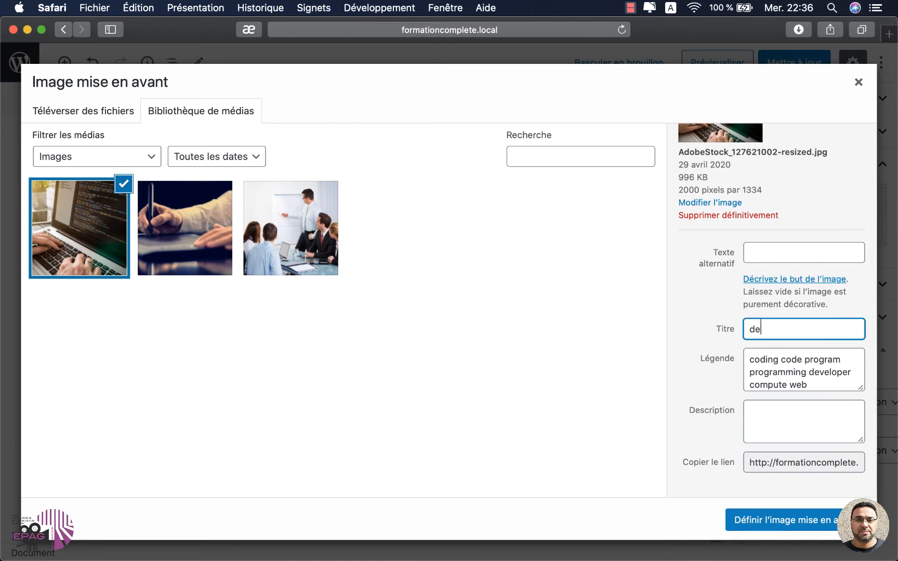
{"action": "type", "text": "vloppement"}
{"action": "key", "text": "Tab"}
- Give the image the alternative text "image développement" and set it as the post's featured image
{"action": "left_click", "coordinate": [753, 250]}
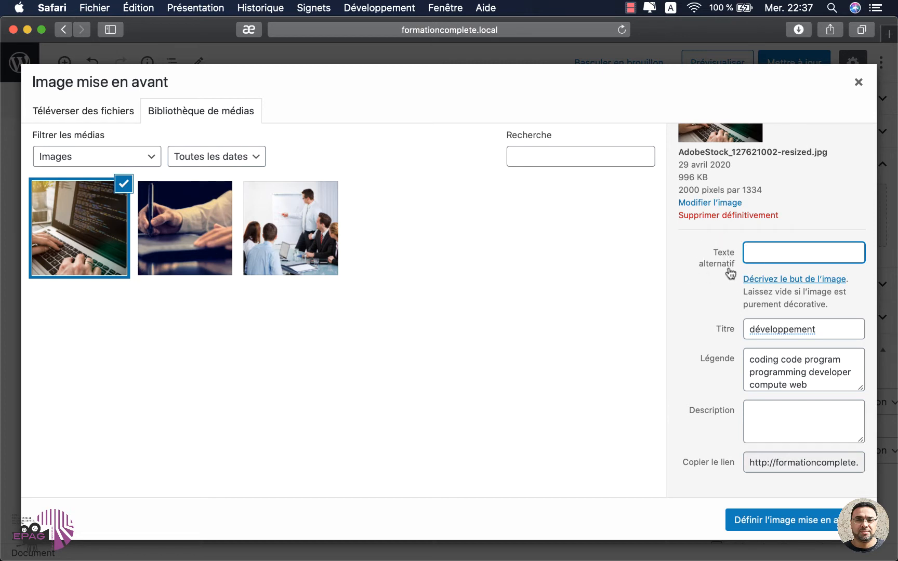
{"action": "double_click", "coordinate": [780, 328]}
{"action": "key", "text": "super+c"}
{"action": "left_click", "coordinate": [770, 249]}
{"action": "key", "text": "super+v"}
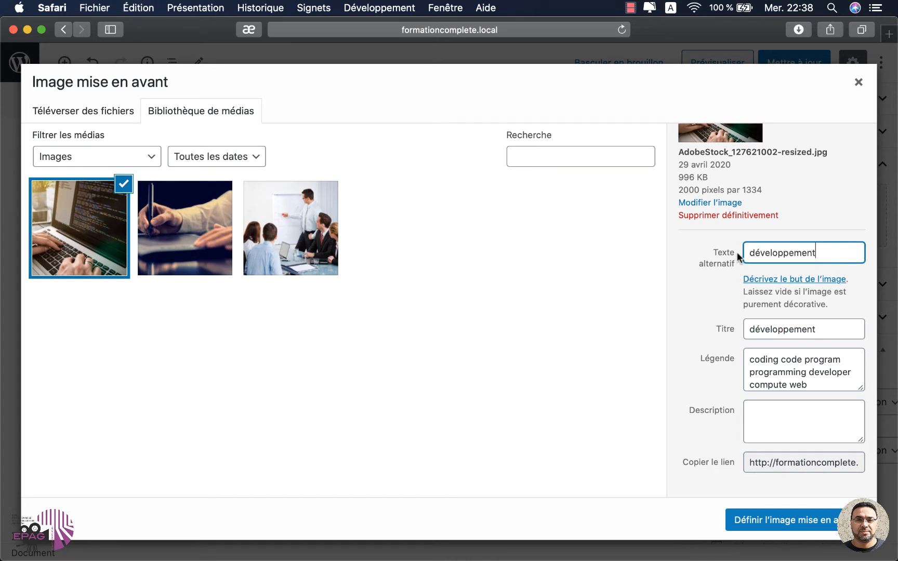
{"action": "left_click", "coordinate": [750, 253]}
{"action": "type", "text": "image"}
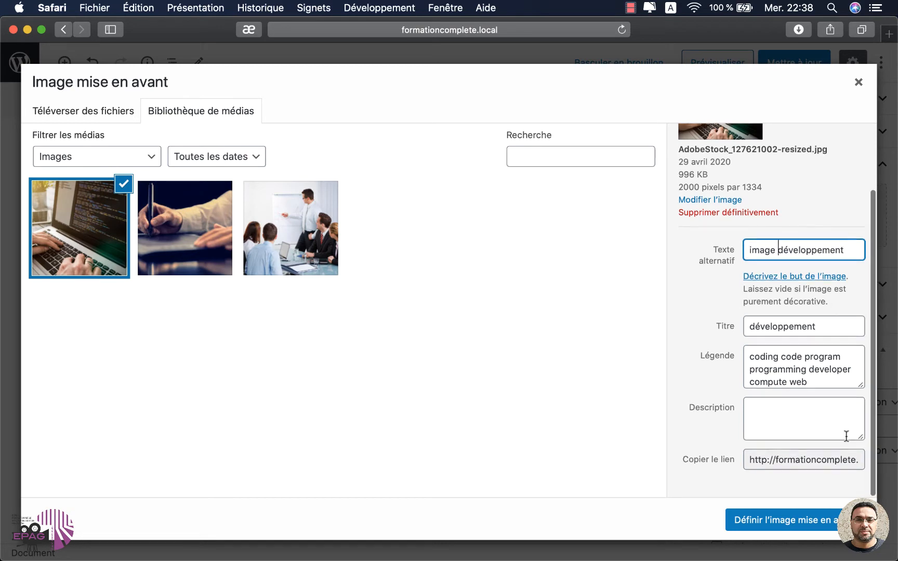
{"action": "left_click", "coordinate": [807, 524]}
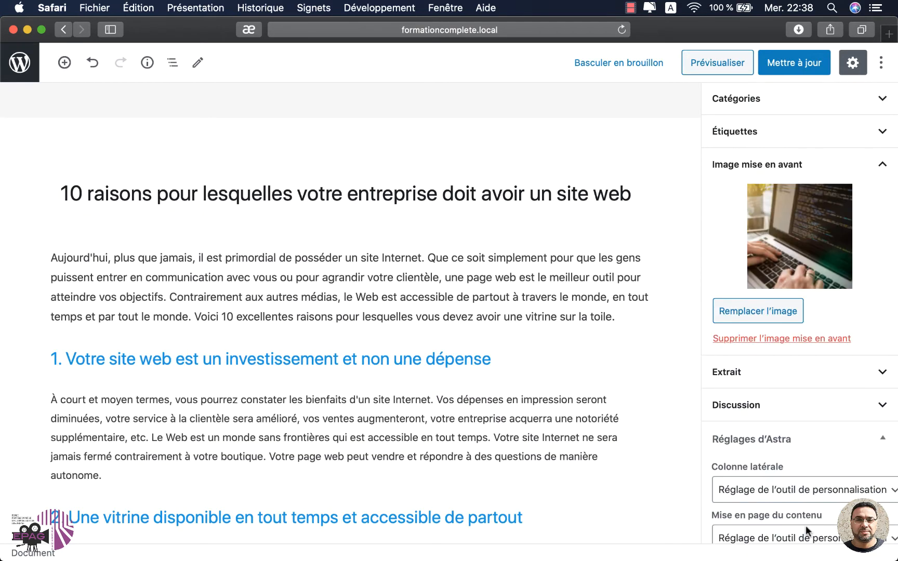
- Look at the optional excerpt field in the document settings
{"action": "left_click", "coordinate": [791, 385]}
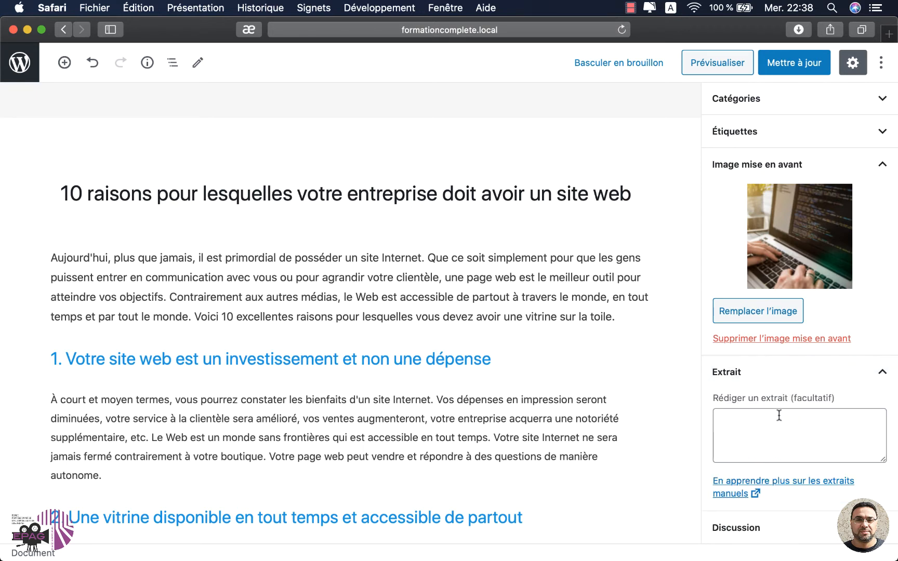
{"action": "left_click", "coordinate": [787, 381]}
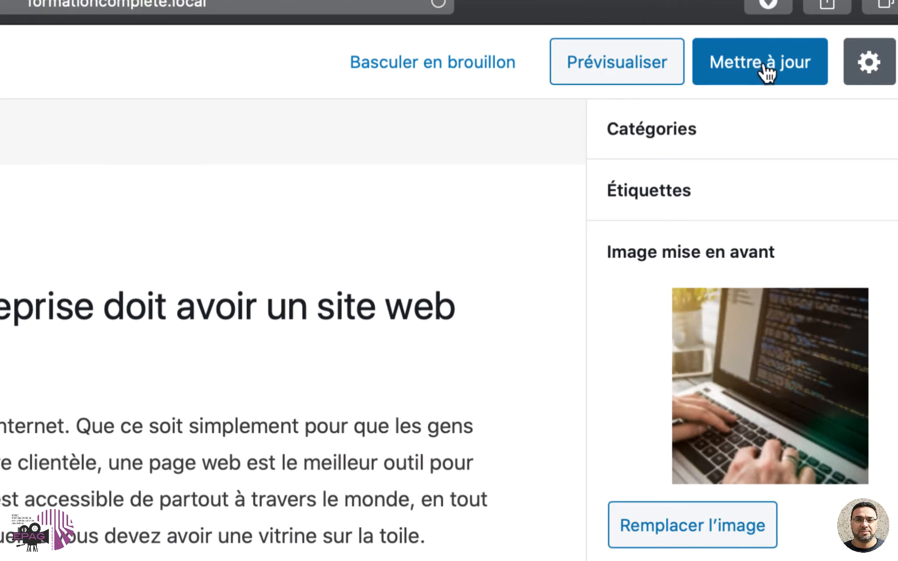
- Update the published post and return to the list of all posts
{"action": "left_click", "coordinate": [767, 62]}
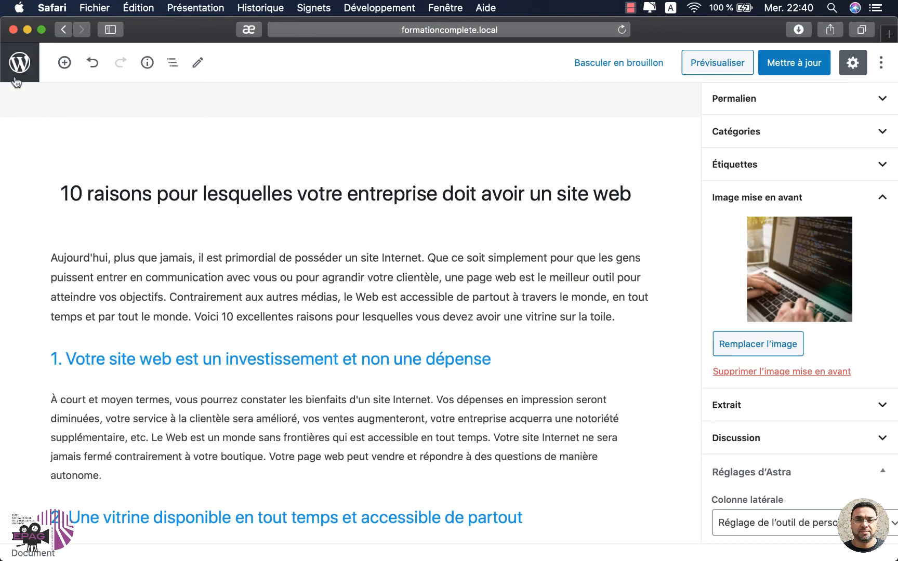
{"action": "left_click", "coordinate": [34, 59]}
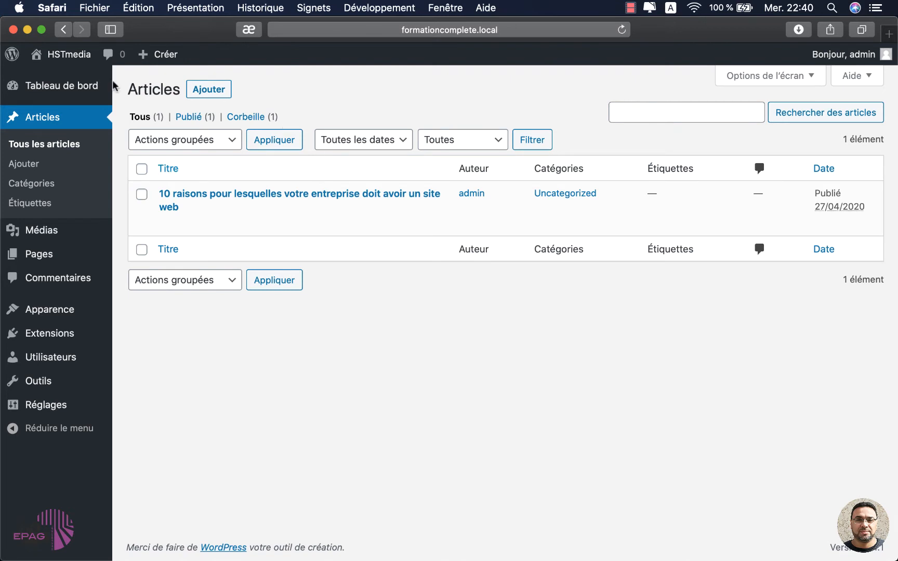
- Visit the live site and examine how the published post's featured image, title and excerpt display on the blog page
{"action": "mouse_move", "coordinate": [66, 54]}
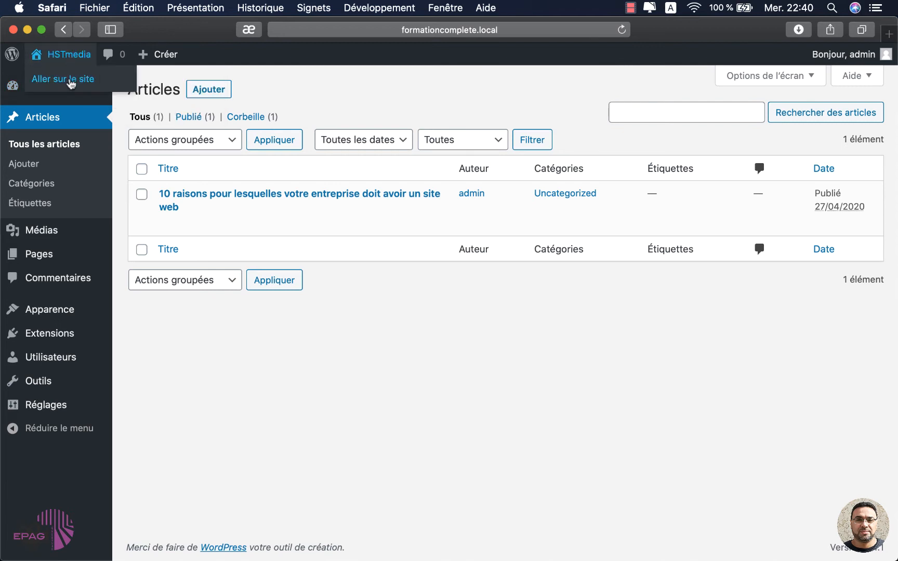
{"action": "left_click", "coordinate": [70, 79]}
{"action": "scroll", "coordinate": [569, 239], "scroll_direction": "down", "scroll_amount": 3}
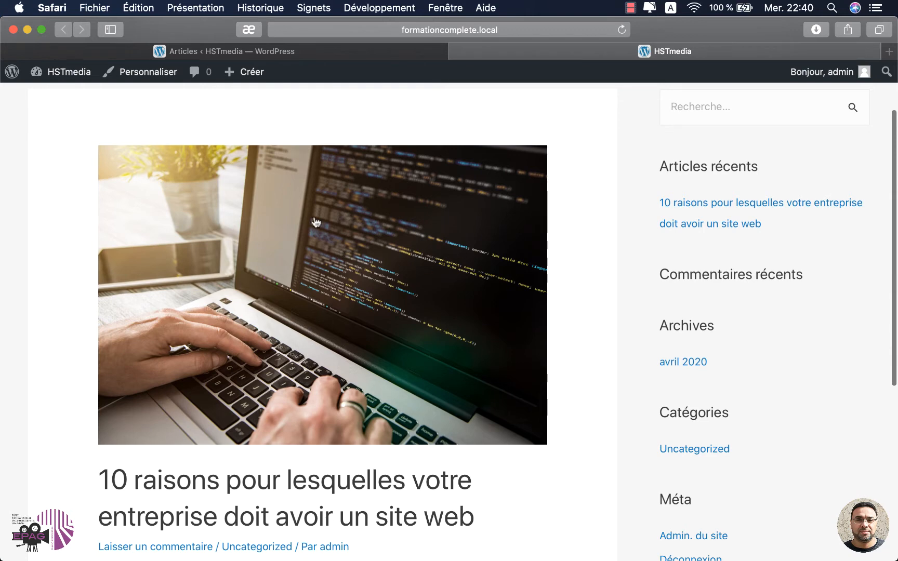
{"action": "scroll", "coordinate": [524, 478], "scroll_direction": "down", "scroll_amount": 5}
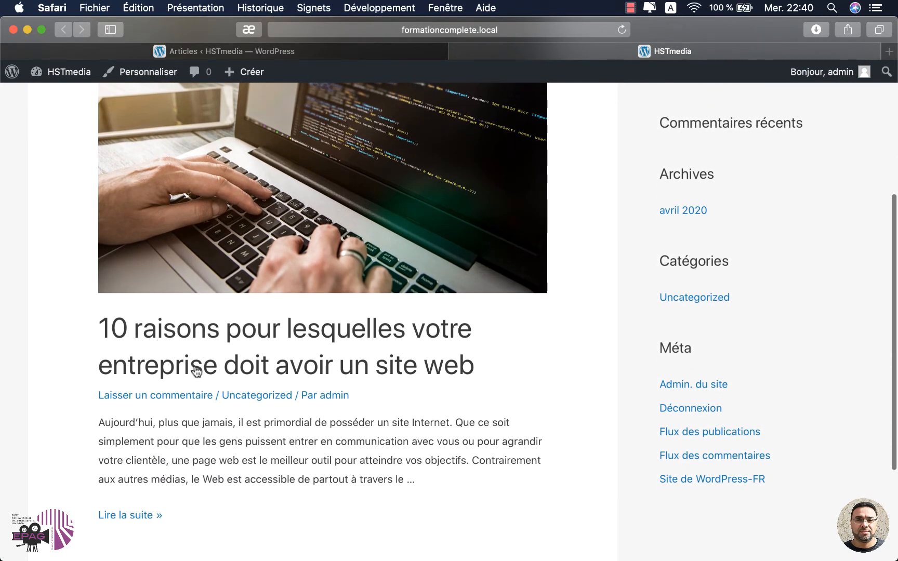
{"action": "scroll", "coordinate": [257, 462], "scroll_direction": "down", "scroll_amount": 3}
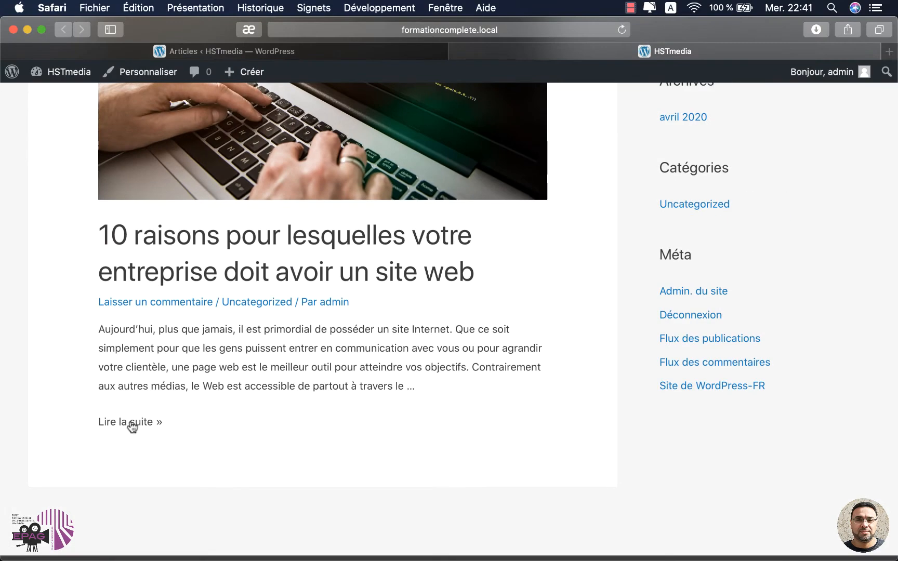
- Open the full post to review its formatted content, and return to the list of posts in the admin
{"action": "left_click", "coordinate": [131, 422]}
{"action": "scroll", "coordinate": [404, 353], "scroll_direction": "down", "scroll_amount": 10}
{"action": "scroll", "coordinate": [405, 353], "scroll_direction": "down", "scroll_amount": 15}
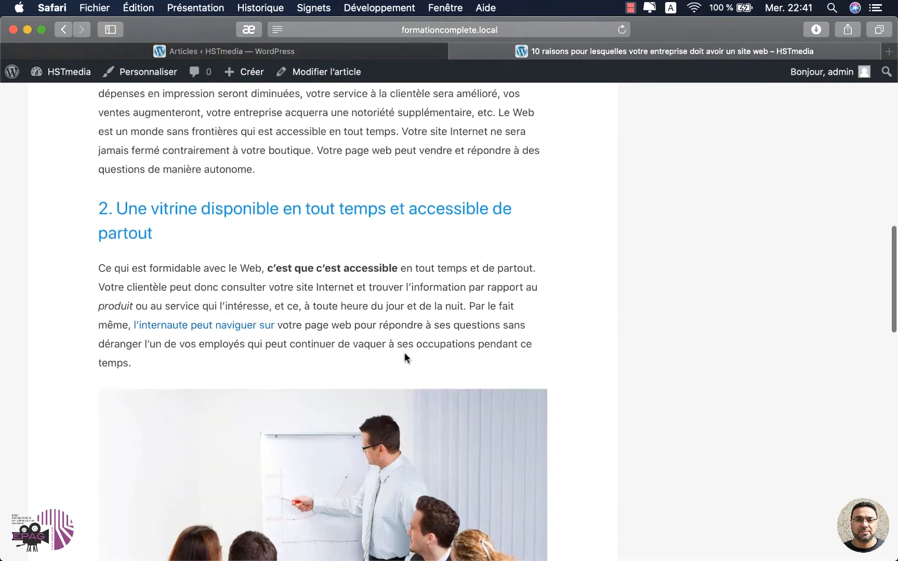
{"action": "scroll", "coordinate": [405, 351], "scroll_direction": "up", "scroll_amount": 20}
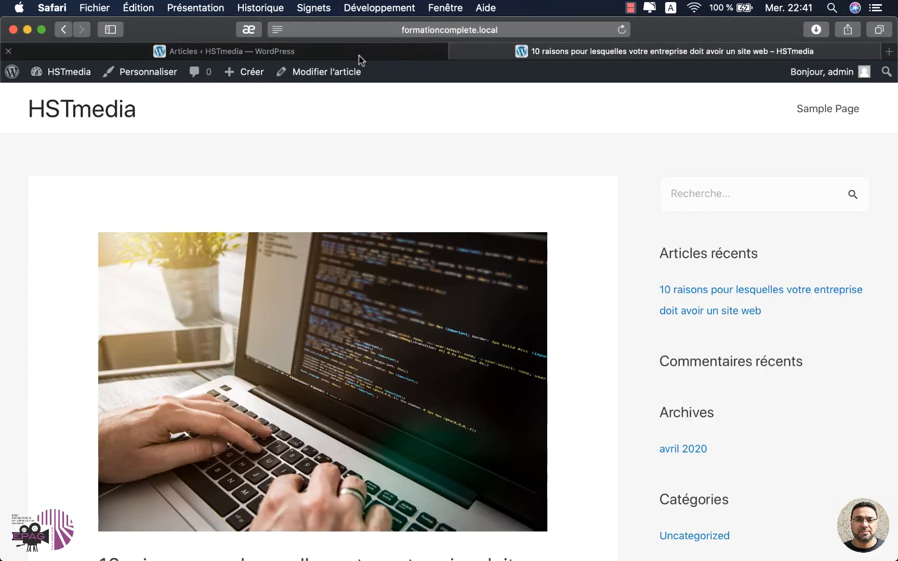
{"action": "left_click", "coordinate": [357, 55]}
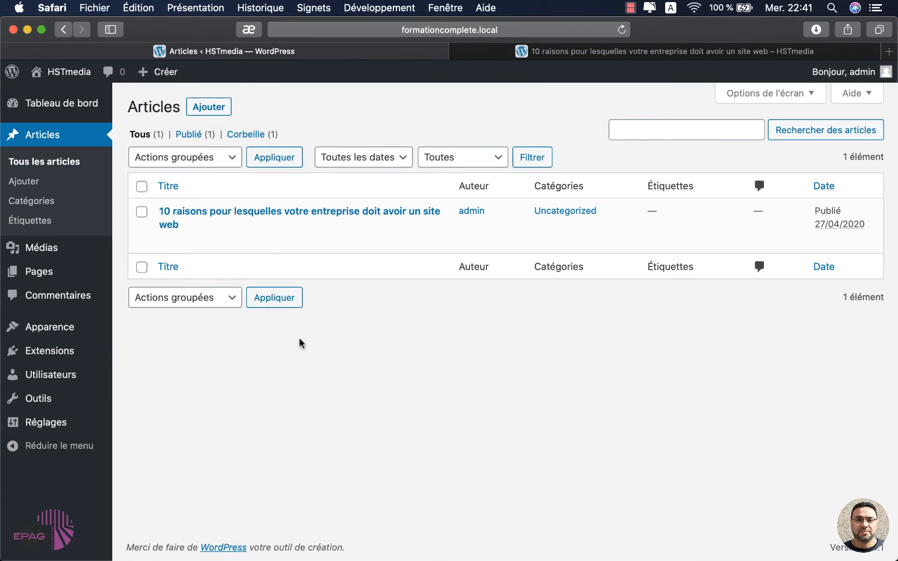
- Create a new post titled "Quelles sont étapes de la conception d'un site web?", using the heading from text agence web.pdf
{"action": "mouse_move", "coordinate": [361, 246]}
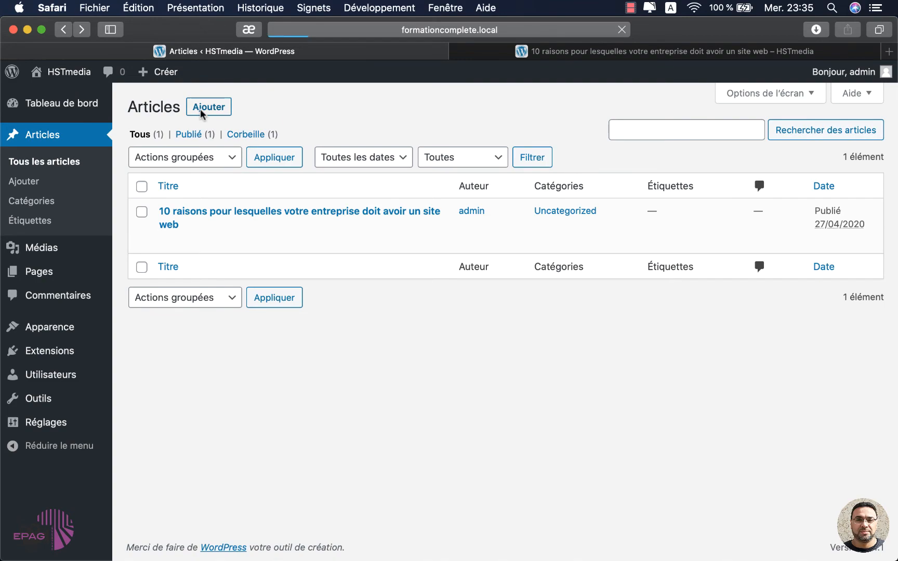
{"action": "left_click", "coordinate": [200, 109]}
{"action": "key", "text": "super+Tab"}
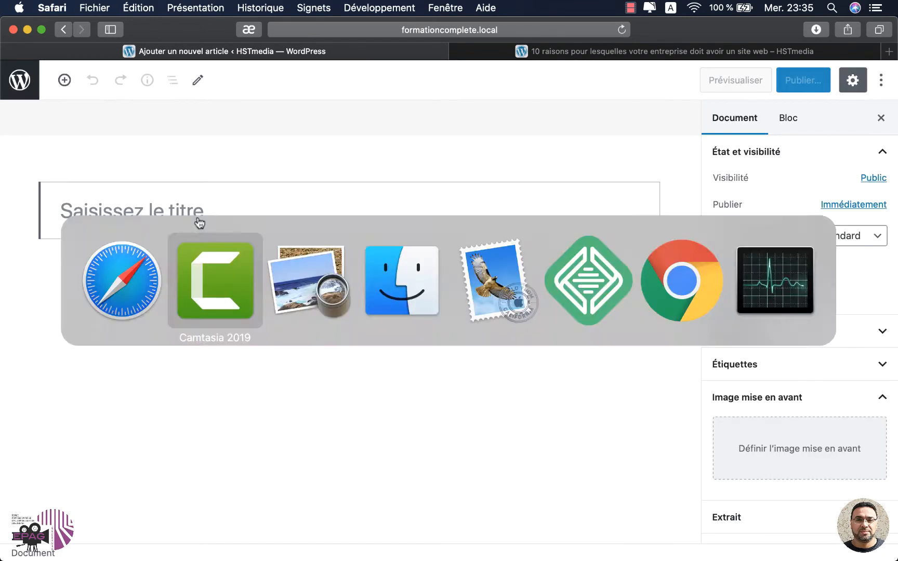
{"action": "key", "text": "super+Tab"}
{"action": "key", "text": "super+Tab"}
{"action": "triple_click", "coordinate": [286, 237]}
{"action": "key", "text": "super+Tab"}
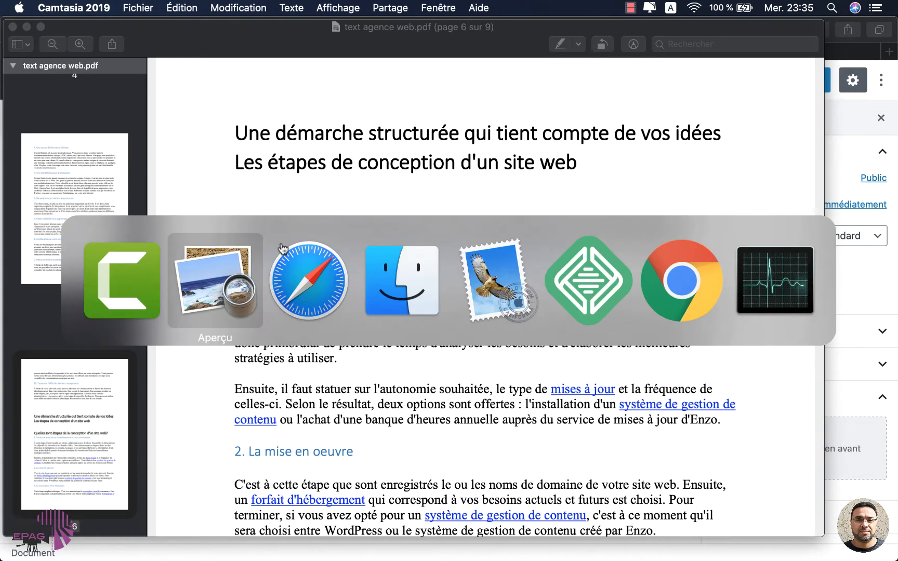
- Copy the website design article from text agence web.pdf, through its "4. Le suivi" section, into the new post's body
{"action": "key", "text": "super+Tab"}
{"action": "key", "text": "super+Tab"}
{"action": "left_click_drag", "start_coordinate": [234, 259], "coordinate": [499, 326]}
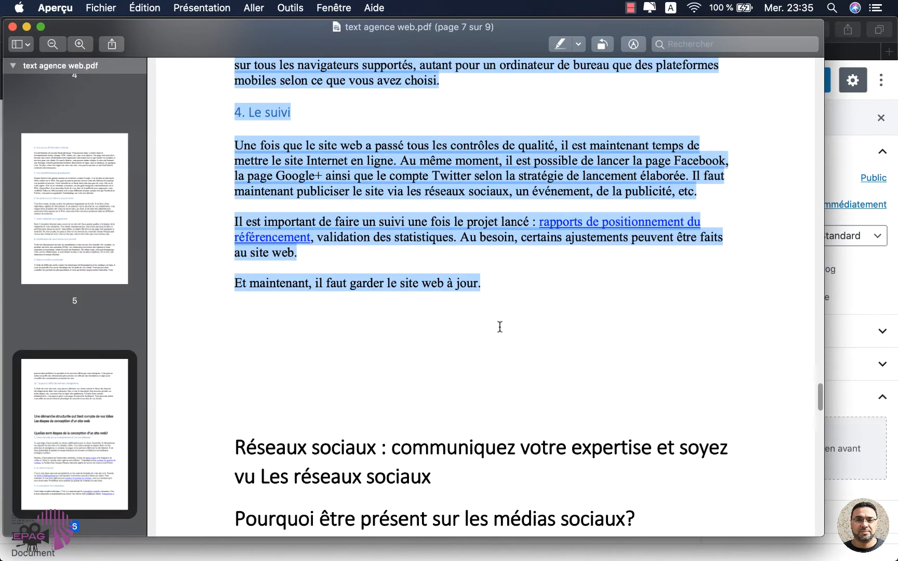
{"action": "key", "text": "super+c"}
{"action": "key", "text": "super+Tab"}
{"action": "key", "text": "super+v"}
{"action": "scroll", "coordinate": [167, 274], "scroll_direction": "down", "scroll_amount": 1}
- Convert the line "1. Votre site web est un investissement et non une dépense" into an H3 heading with blue text
{"action": "left_click", "coordinate": [143, 223]}
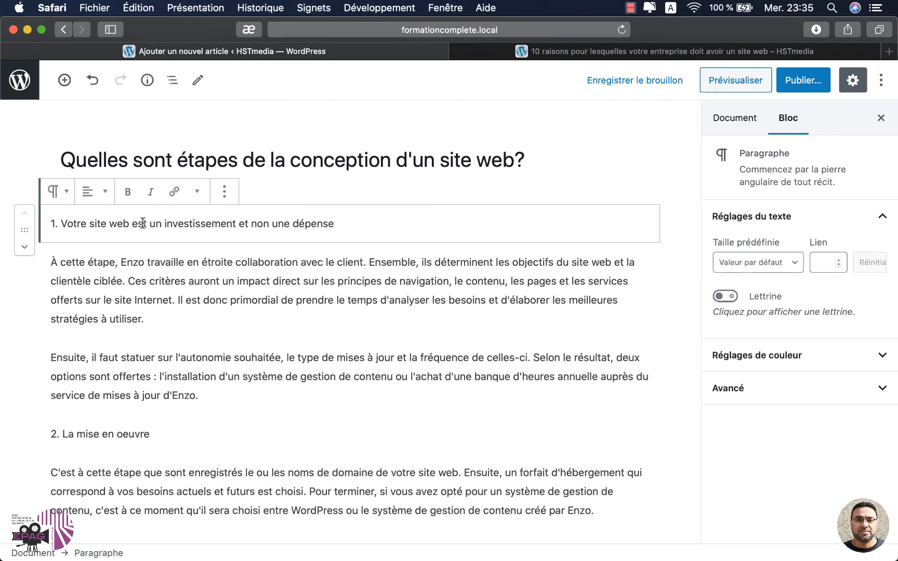
{"action": "left_click", "coordinate": [55, 192]}
{"action": "left_click", "coordinate": [85, 286]}
{"action": "left_click", "coordinate": [95, 191]}
{"action": "left_click", "coordinate": [98, 122]}
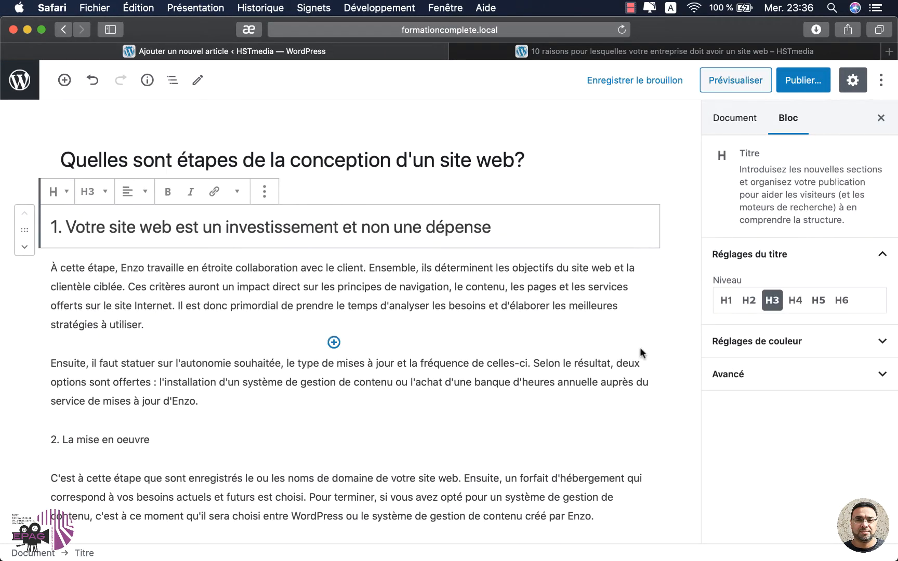
{"action": "left_click", "coordinate": [755, 340]}
{"action": "left_click", "coordinate": [750, 419]}
- Convert the line "2. La mise en oeuvre" into an H3 heading with blue text
{"action": "scroll", "coordinate": [312, 364], "scroll_direction": "down", "scroll_amount": 5}
{"action": "left_click", "coordinate": [130, 318]}
{"action": "left_click", "coordinate": [55, 286]}
{"action": "left_click", "coordinate": [84, 380]}
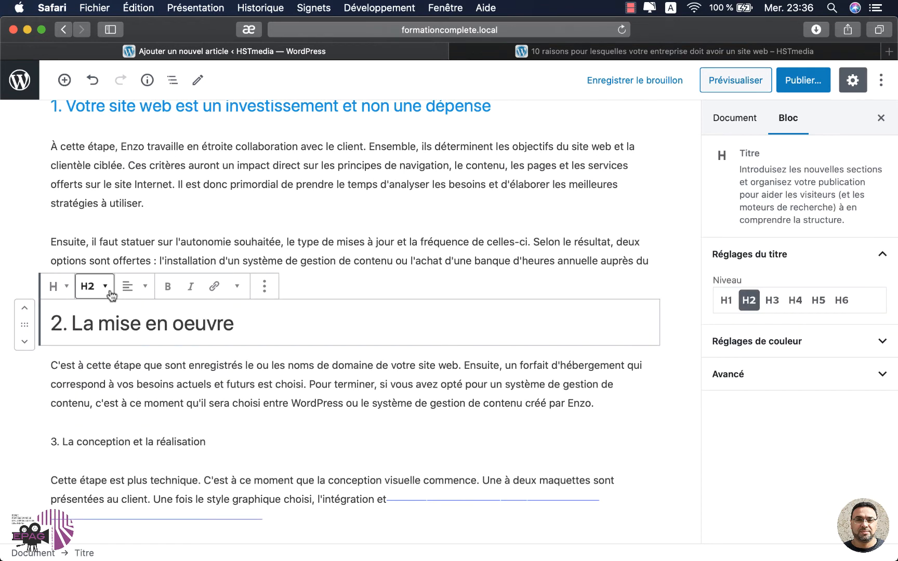
{"action": "left_click", "coordinate": [95, 286]}
{"action": "left_click", "coordinate": [99, 217]}
{"action": "left_click", "coordinate": [776, 338]}
{"action": "left_click", "coordinate": [750, 420]}
- Convert the line "3. La conception et la réalisation" into an H3 heading with blue text
{"action": "scroll", "coordinate": [461, 353], "scroll_direction": "down", "scroll_amount": 5}
{"action": "left_click", "coordinate": [130, 199]}
{"action": "left_click", "coordinate": [57, 168]}
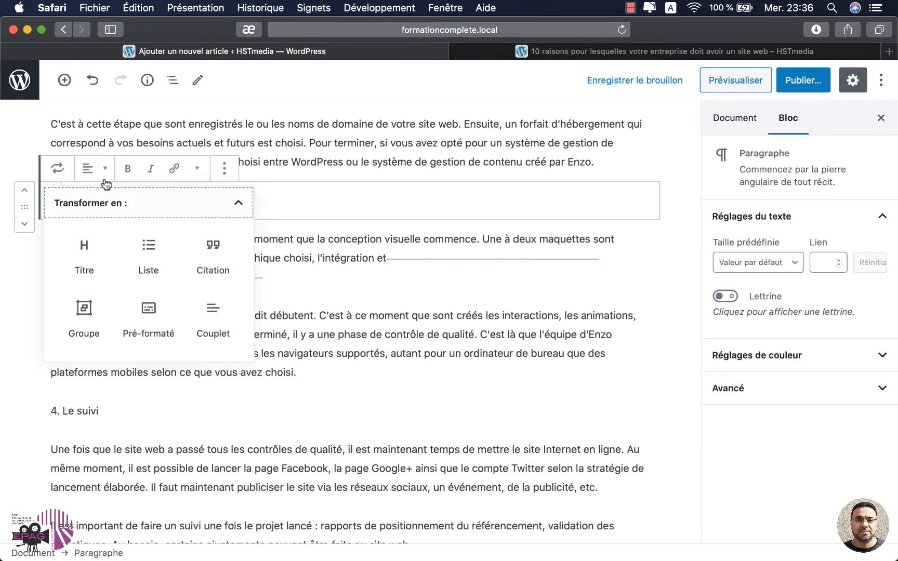
{"action": "left_click", "coordinate": [84, 255]}
{"action": "left_click", "coordinate": [95, 168]}
{"action": "left_click", "coordinate": [98, 231]}
{"action": "left_click", "coordinate": [756, 341]}
{"action": "left_click", "coordinate": [750, 420]}
- Convert the line "4. Le suivi" into an H3 heading with blue text
{"action": "scroll", "coordinate": [311, 312], "scroll_direction": "down", "scroll_amount": 5}
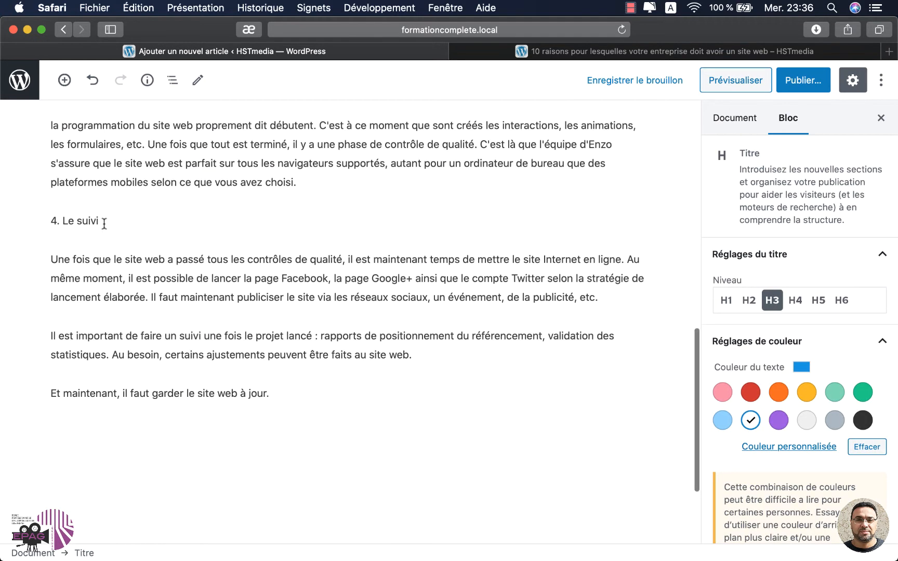
{"action": "left_click", "coordinate": [103, 222]}
{"action": "left_click", "coordinate": [57, 188]}
{"action": "left_click", "coordinate": [84, 269]}
{"action": "left_click", "coordinate": [91, 188]}
{"action": "left_click", "coordinate": [78, 120]}
{"action": "left_click", "coordinate": [764, 343]}
{"action": "left_click", "coordinate": [750, 419]}
- Upload Booga_responsivedesign.jpg from the images folder and set it as the post's featured image
{"action": "scroll", "coordinate": [363, 311], "scroll_direction": "up", "scroll_amount": 15}
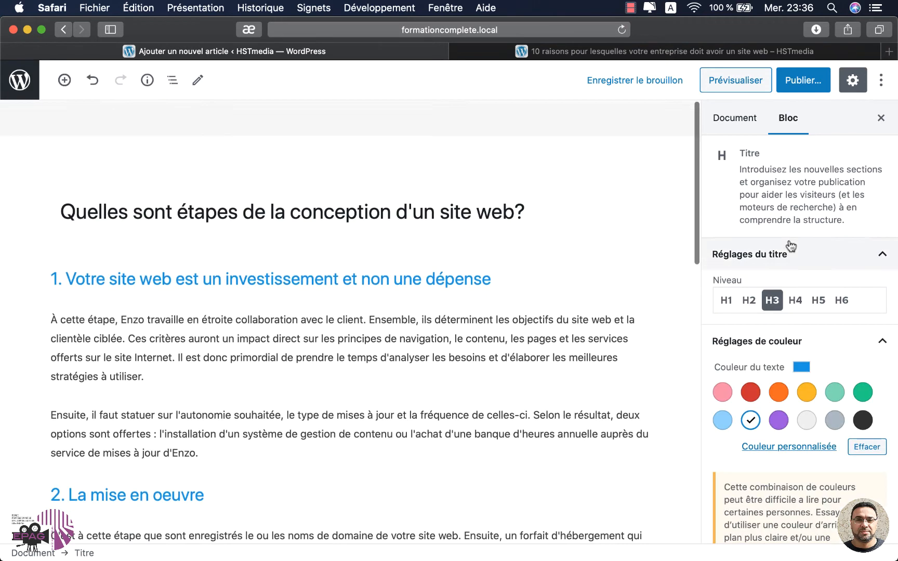
{"action": "left_click", "coordinate": [735, 118]}
{"action": "scroll", "coordinate": [768, 349], "scroll_direction": "down", "scroll_amount": 2}
{"action": "left_click", "coordinate": [769, 349]}
{"action": "scroll", "coordinate": [491, 229], "scroll_direction": "down", "scroll_amount": 10}
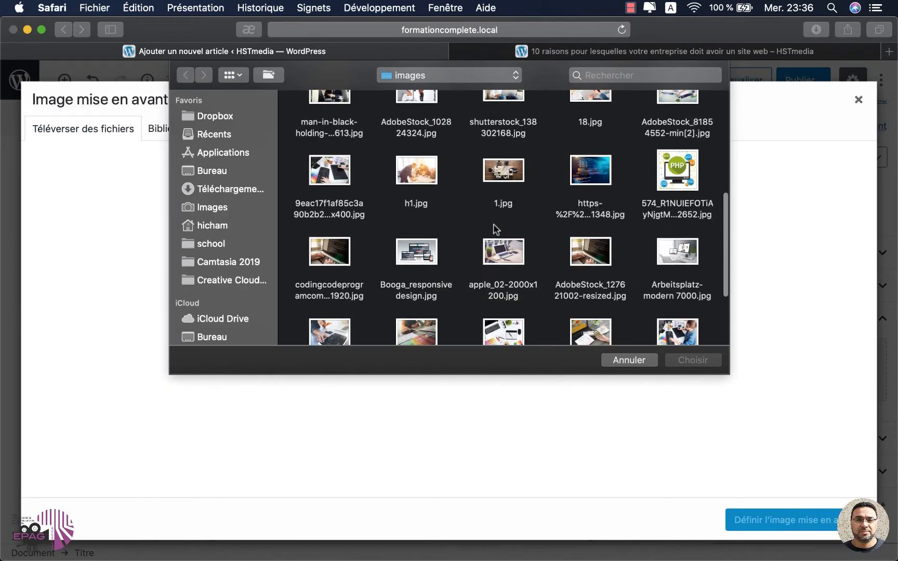
{"action": "double_click", "coordinate": [416, 251]}
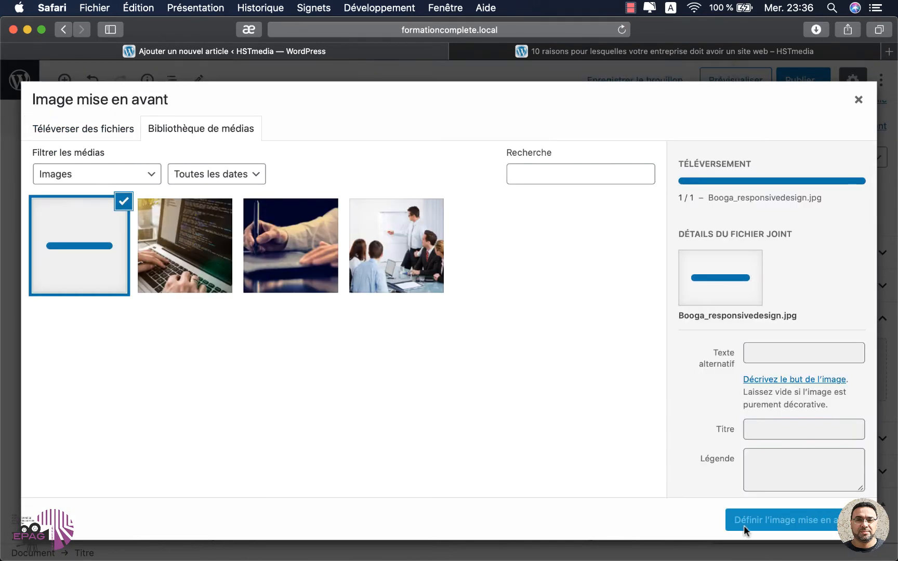
{"action": "left_click", "coordinate": [785, 522]}
- Publish the website design post and return to the list of all posts
{"action": "left_click", "coordinate": [803, 80]}
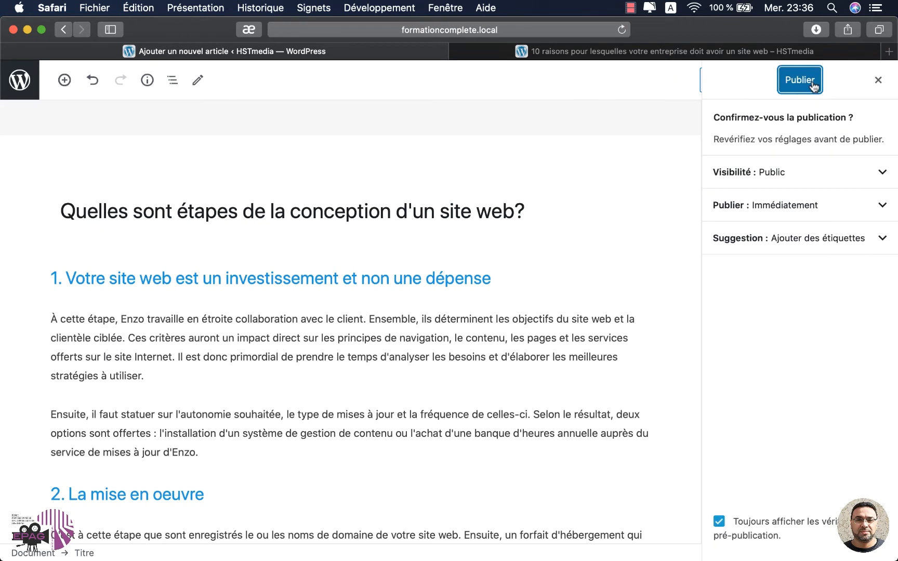
{"action": "left_click", "coordinate": [801, 79]}
{"action": "left_click", "coordinate": [20, 80]}
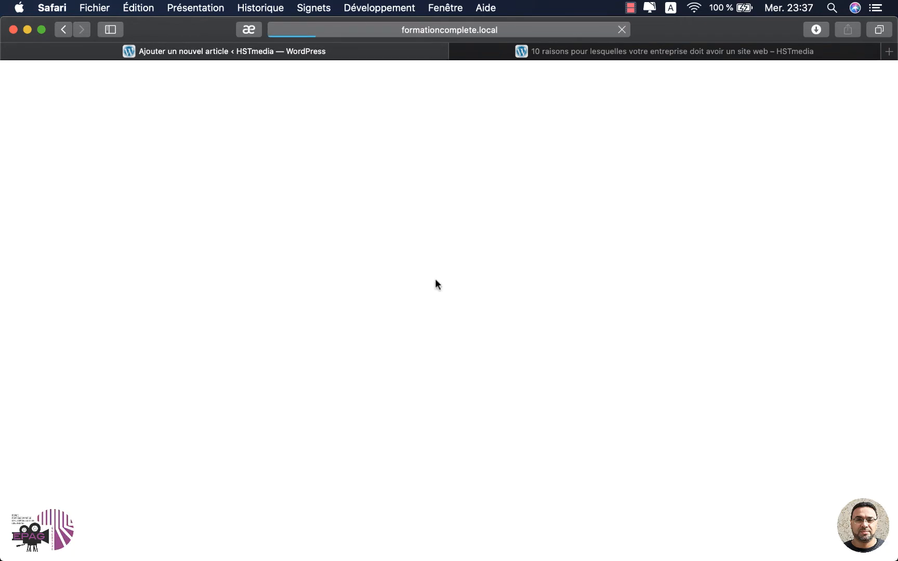
- Title a new post "Pourquoi être présent sur les médias sociaux?", copying the heading from the PDF
{"action": "key", "text": "super+Tab"}
{"action": "scroll", "coordinate": [416, 365], "scroll_direction": "down", "scroll_amount": 3}
{"action": "triple_click", "coordinate": [396, 280]}
{"action": "key", "text": "super+Tab"}
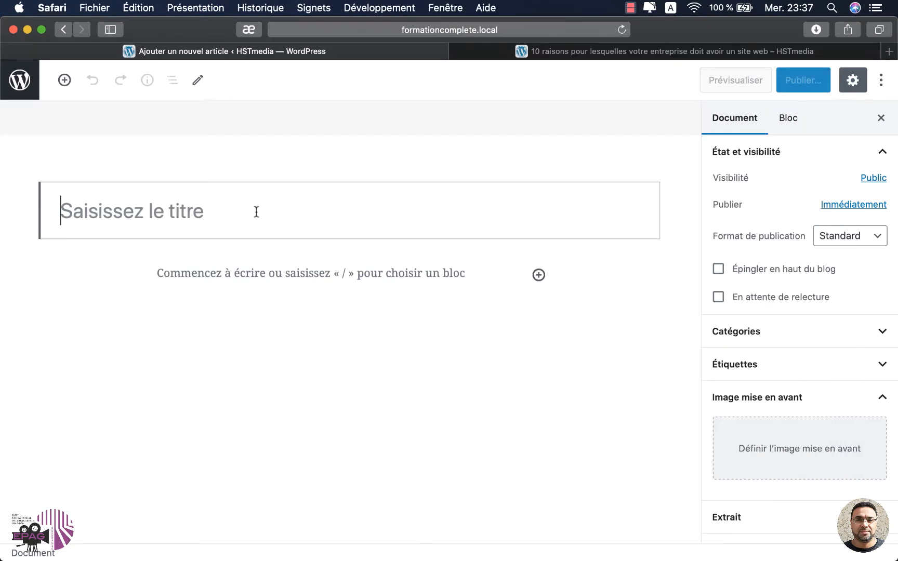
- Copy the social media article's text from the PDF into the new post's body
{"action": "key", "text": "super+Tab"}
{"action": "scroll", "coordinate": [210, 296], "scroll_direction": "down", "scroll_amount": 3}
{"action": "left_click_drag", "start_coordinate": [234, 212], "coordinate": [450, 332]}
{"action": "key", "text": "super+c"}
{"action": "key", "text": "super+Tab"}
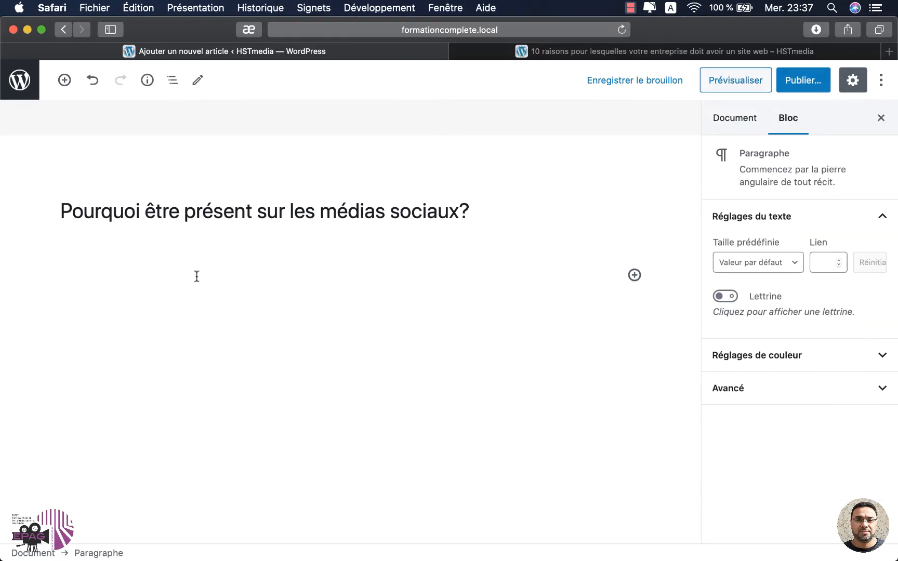
{"action": "key", "text": "super+v"}
- Make the section titles from "Communiquer avec sa clientèle" to "Améliorer votre référencement" blue H3 headings
{"action": "left_click", "coordinate": [94, 351]}
{"action": "left_click", "coordinate": [57, 319]}
{"action": "left_click", "coordinate": [93, 407]}
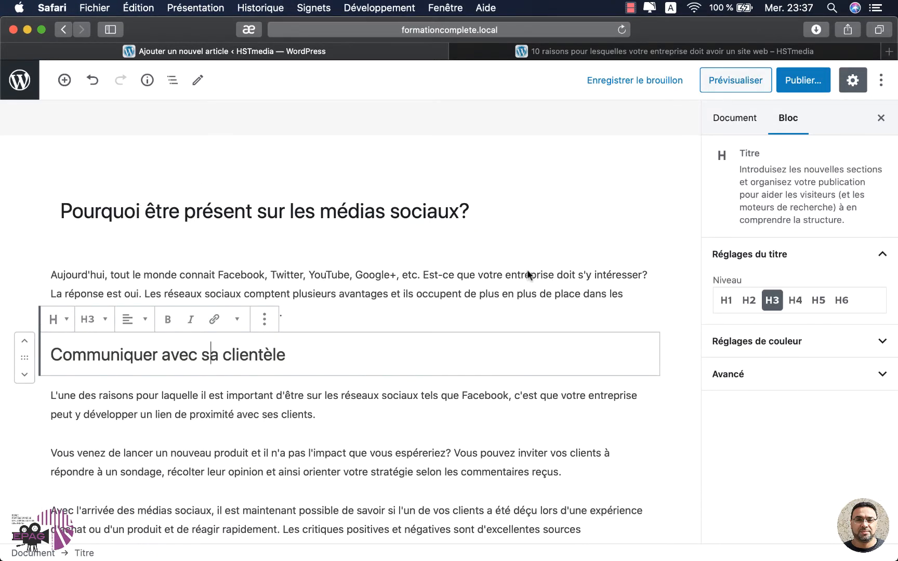
{"action": "left_click", "coordinate": [756, 341]}
{"action": "left_click", "coordinate": [750, 420]}
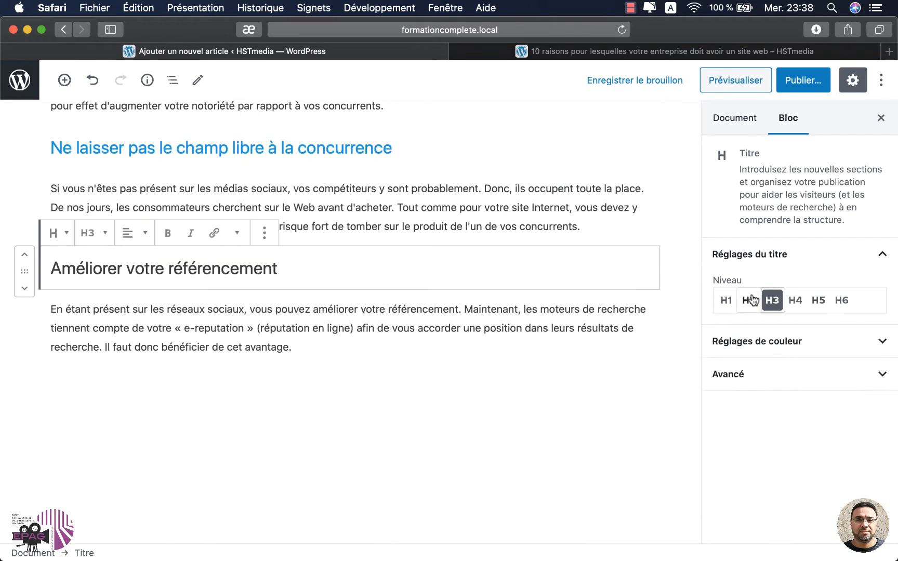
{"action": "left_click", "coordinate": [756, 341]}
{"action": "left_click", "coordinate": [751, 420]}
- Upload an image from the computer as the social media post's featured image
{"action": "left_click", "coordinate": [734, 117]}
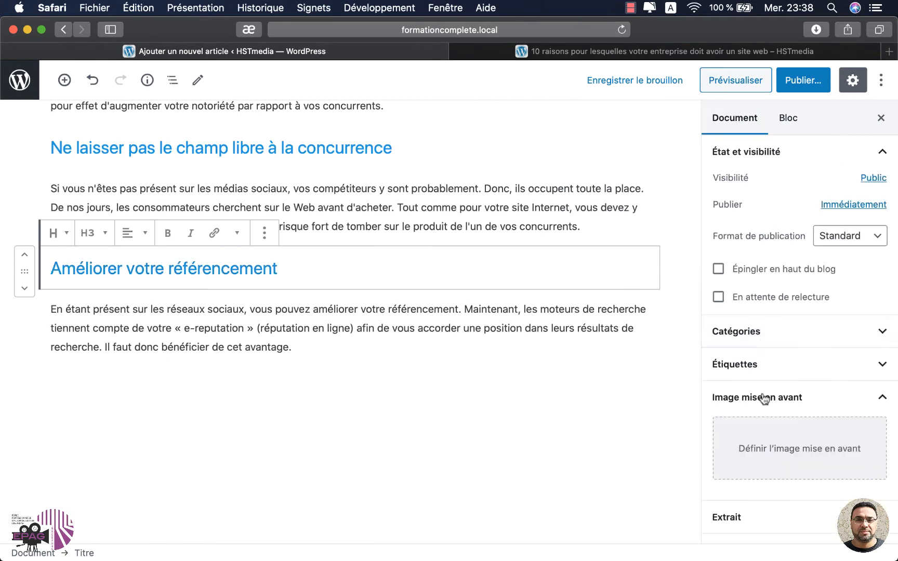
{"action": "left_click", "coordinate": [740, 445]}
{"action": "left_click", "coordinate": [83, 128]}
{"action": "left_click", "coordinate": [437, 332]}
- Examine the post's publication date calendar and its visibility options without changing them
{"action": "scroll", "coordinate": [497, 253], "scroll_direction": "down", "scroll_amount": 5}
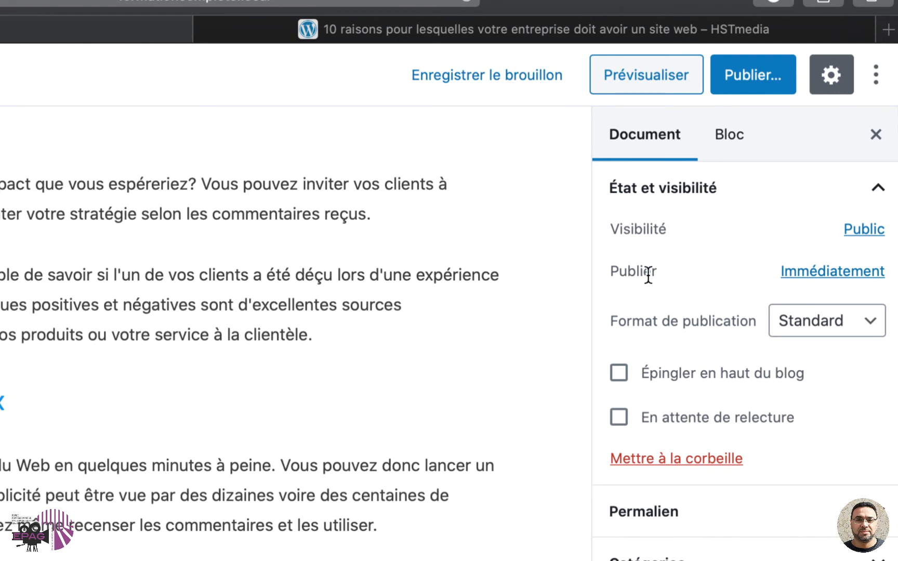
{"action": "left_click", "coordinate": [811, 274]}
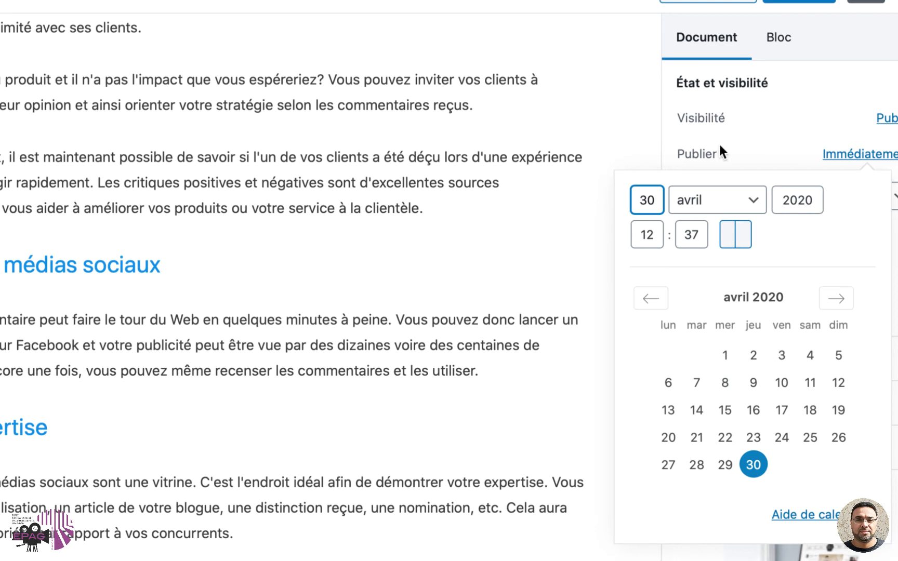
{"action": "left_click", "coordinate": [653, 152]}
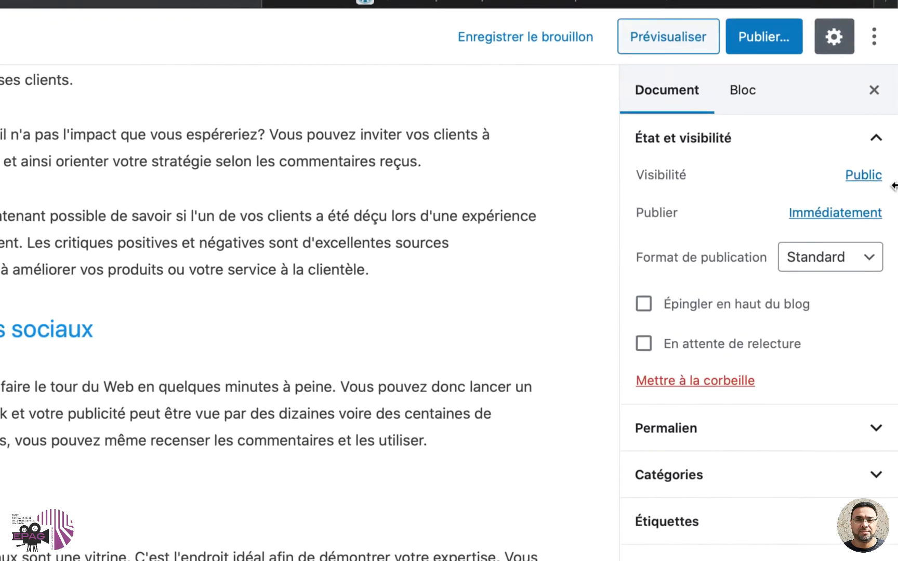
{"action": "left_click", "coordinate": [856, 175]}
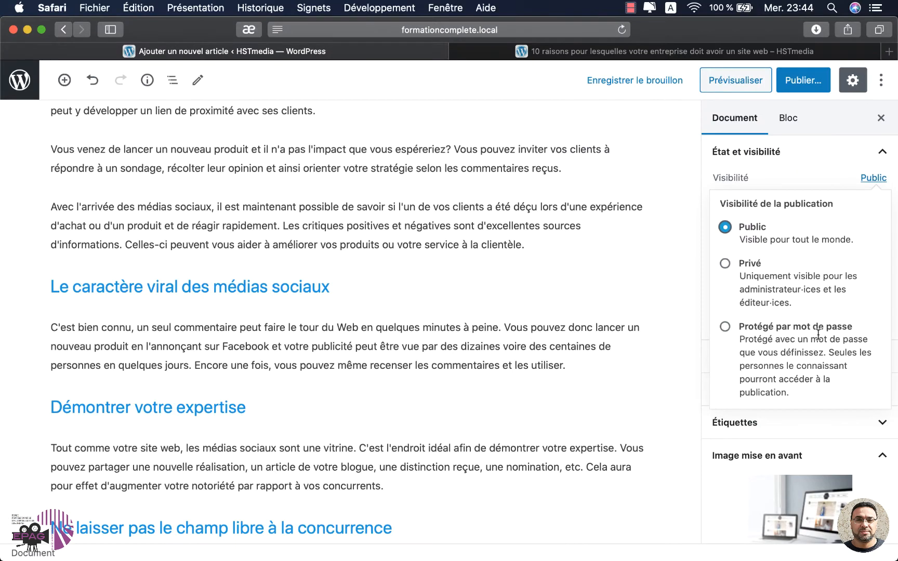
{"action": "left_click", "coordinate": [577, 282]}
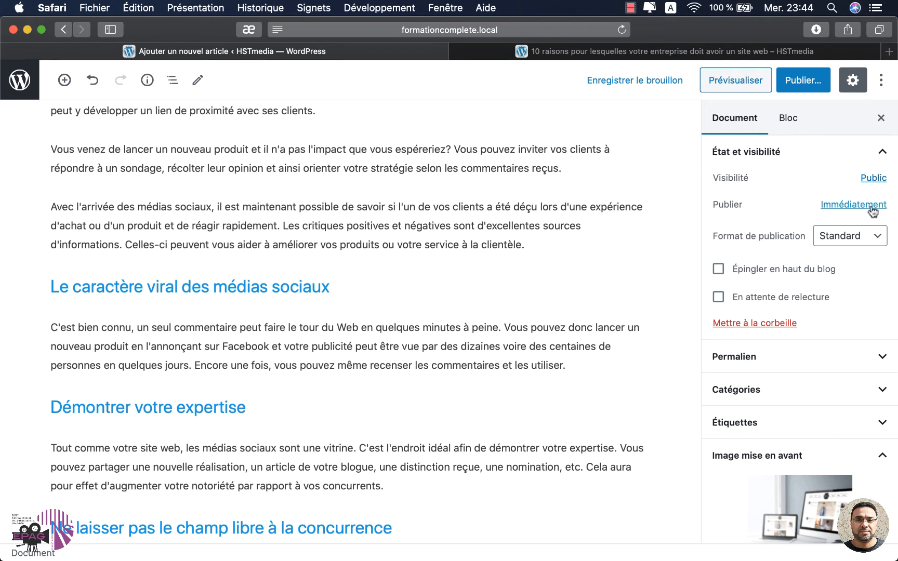
- Publish the social media post immediately with public visibility and return to the list of all posts
{"action": "left_click", "coordinate": [805, 81]}
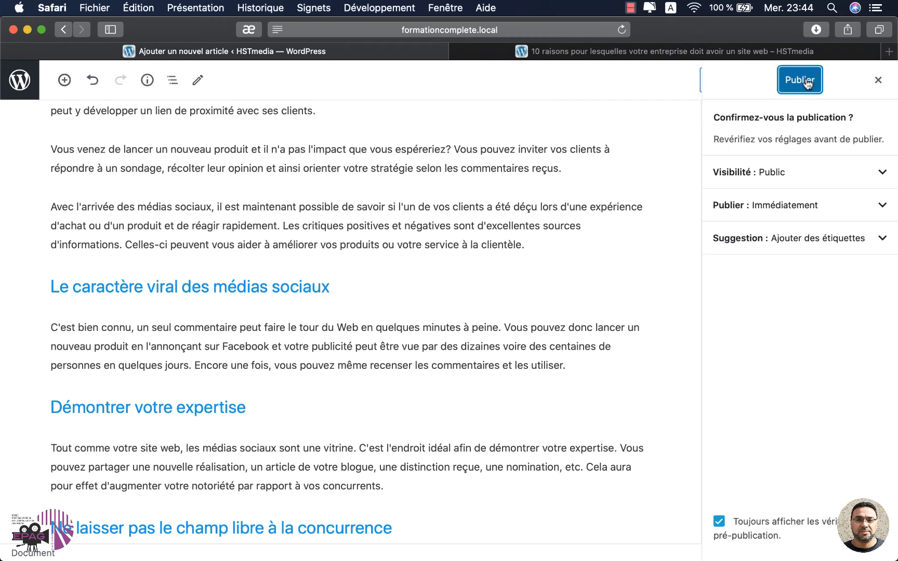
{"action": "left_click", "coordinate": [805, 80]}
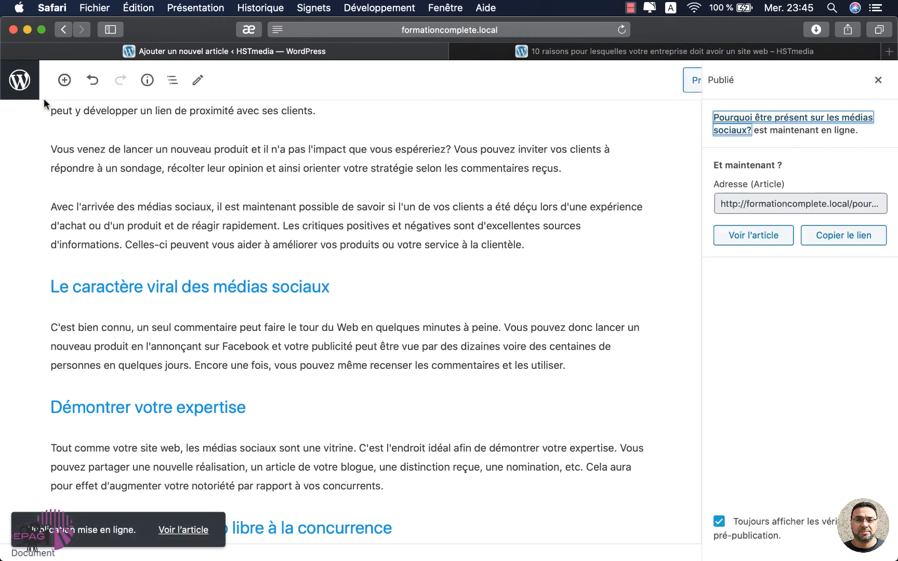
{"action": "left_click", "coordinate": [24, 86]}
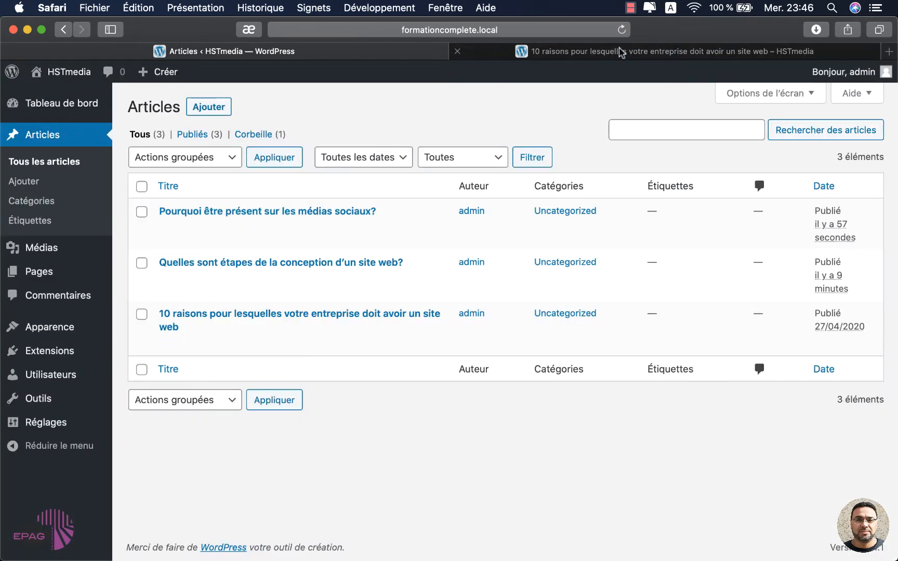
- Open the public site's home page and review how the three published posts are displayed with their featured images and excerpts
{"action": "left_click", "coordinate": [620, 52]}
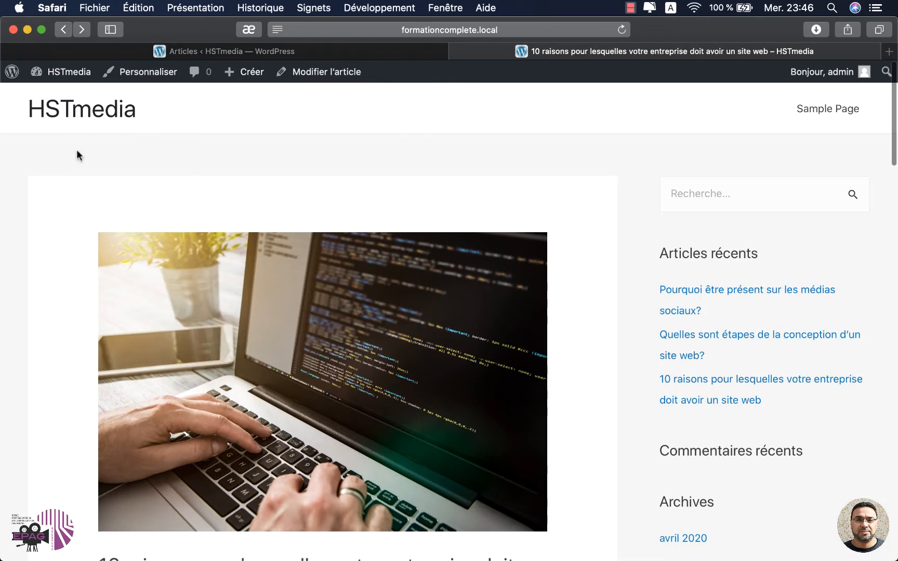
{"action": "left_click", "coordinate": [74, 113]}
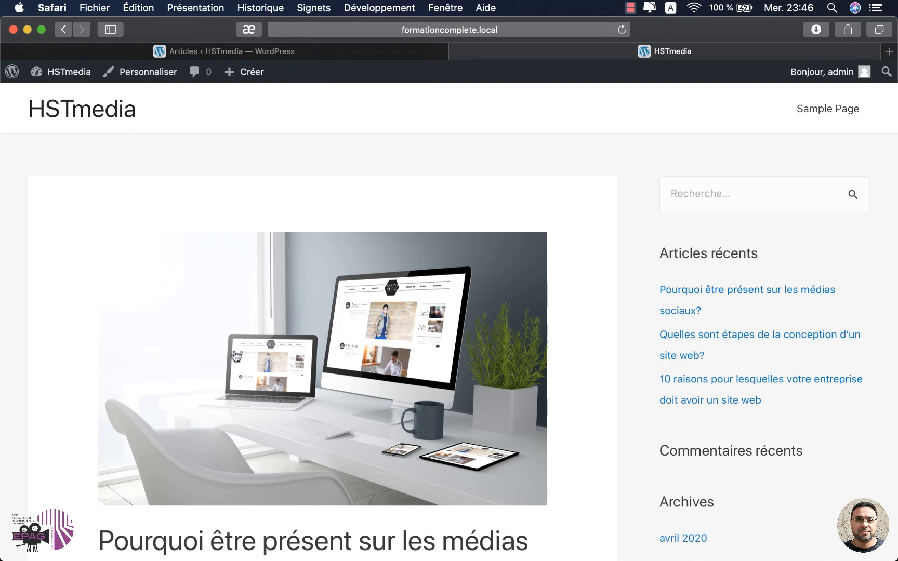
{"action": "scroll", "coordinate": [363, 368], "scroll_direction": "down", "scroll_amount": 2}
{"action": "scroll", "coordinate": [362, 367], "scroll_direction": "down", "scroll_amount": 10}
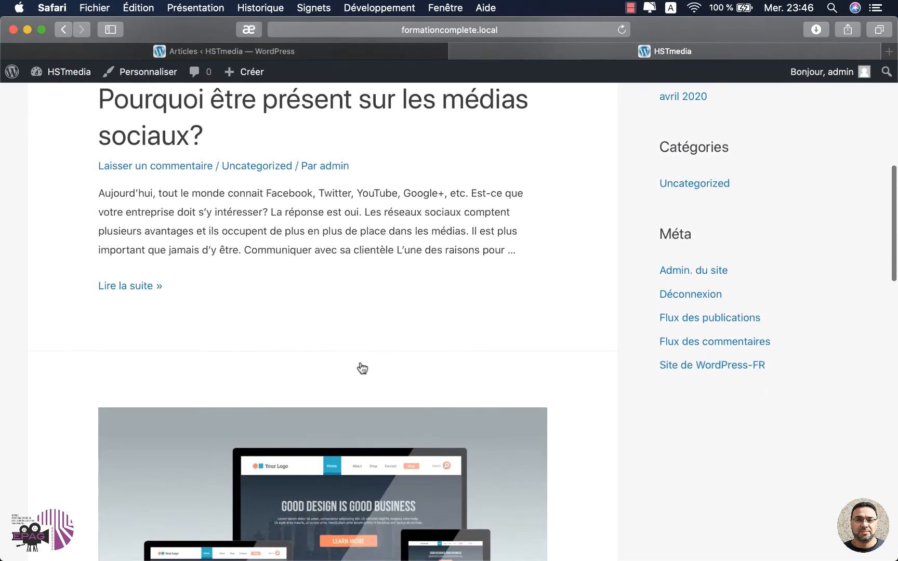
{"action": "scroll", "coordinate": [361, 369], "scroll_direction": "up", "scroll_amount": 10}
{"action": "scroll", "coordinate": [333, 291], "scroll_direction": "down", "scroll_amount": 5}
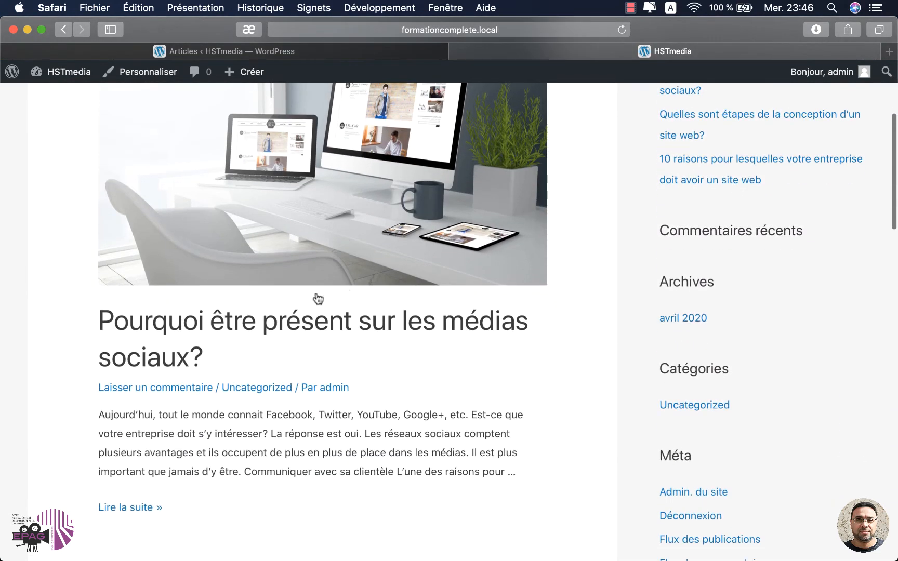
{"action": "scroll", "coordinate": [252, 421], "scroll_direction": "down", "scroll_amount": 10}
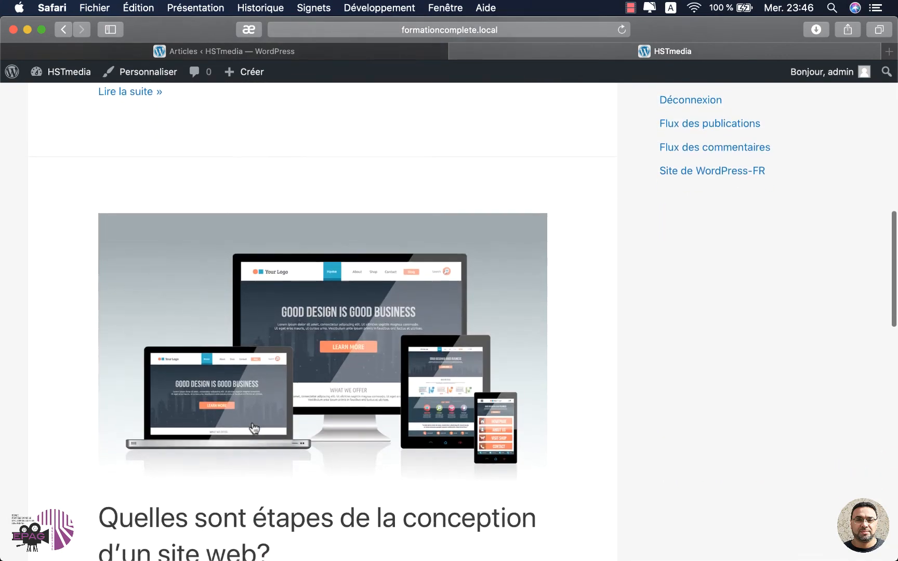
{"action": "scroll", "coordinate": [262, 397], "scroll_direction": "down", "scroll_amount": 15}
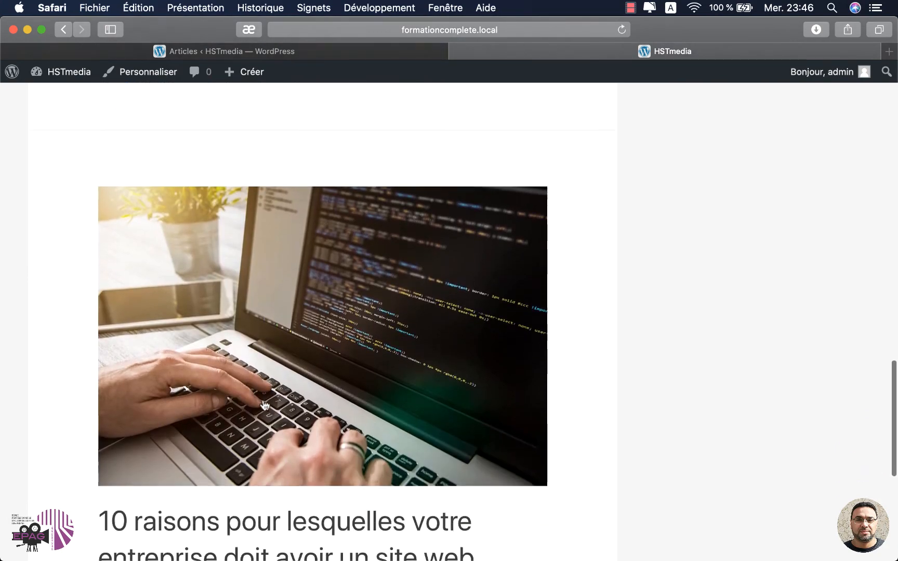
{"action": "scroll", "coordinate": [281, 411], "scroll_direction": "up", "scroll_amount": 20}
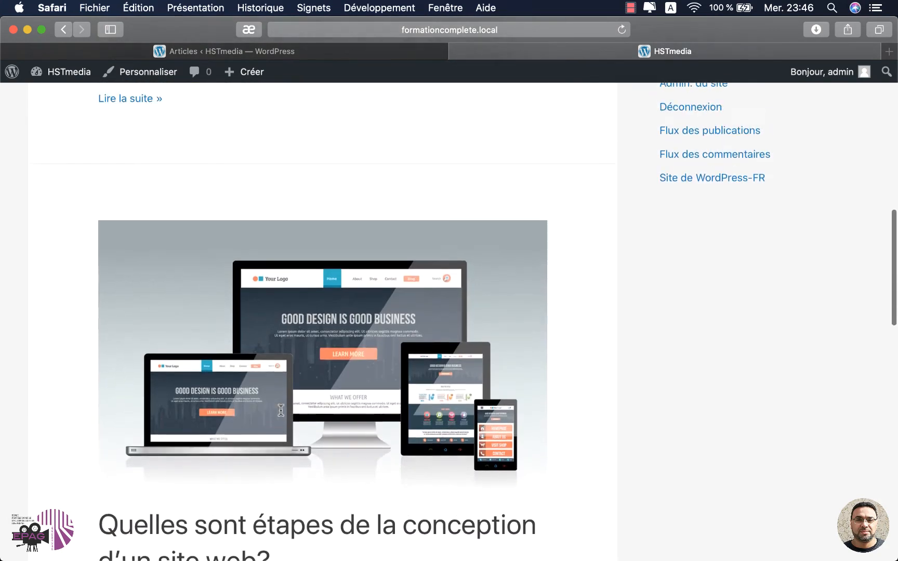
{"action": "scroll", "coordinate": [281, 410], "scroll_direction": "up", "scroll_amount": 3}
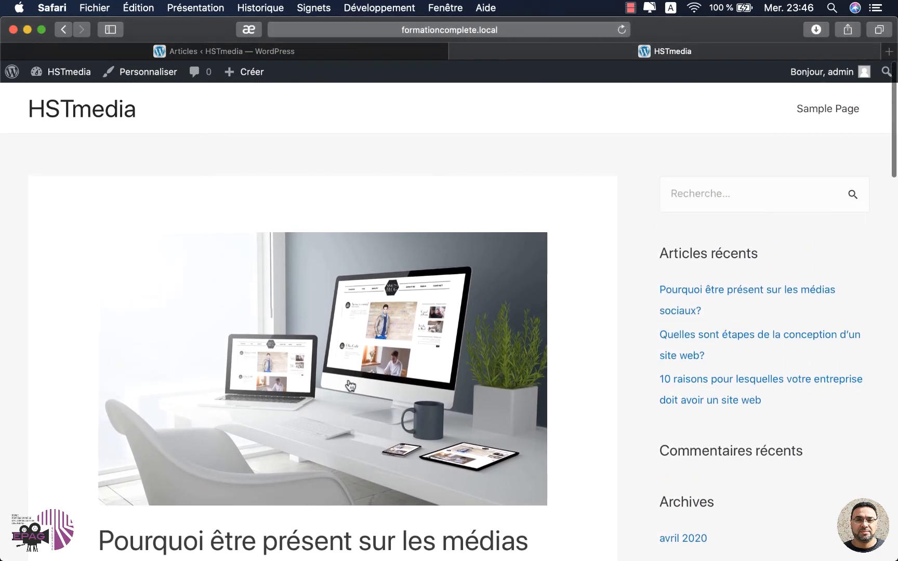
{"action": "scroll", "coordinate": [350, 385], "scroll_direction": "down", "scroll_amount": 2}
{"action": "scroll", "coordinate": [350, 385], "scroll_direction": "down", "scroll_amount": 1}
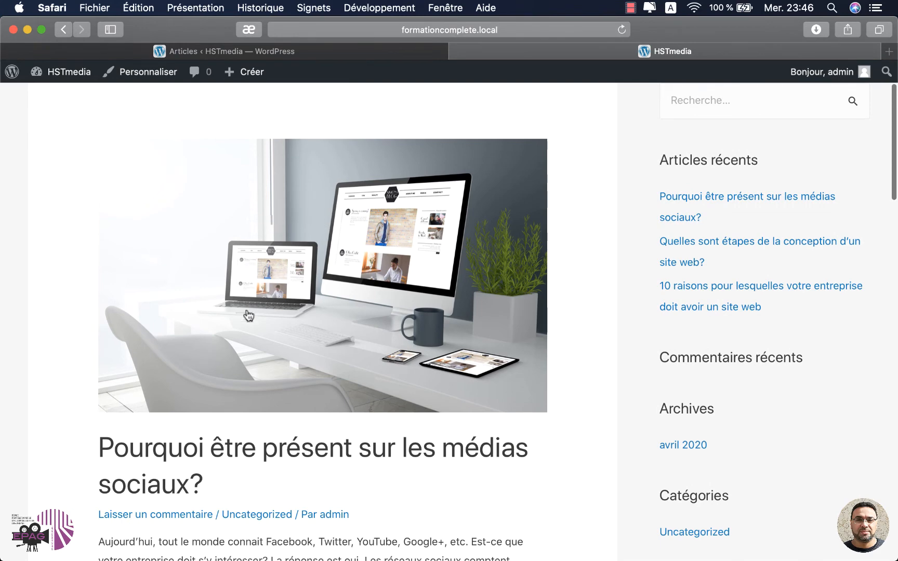
{"action": "left_click", "coordinate": [280, 51]}
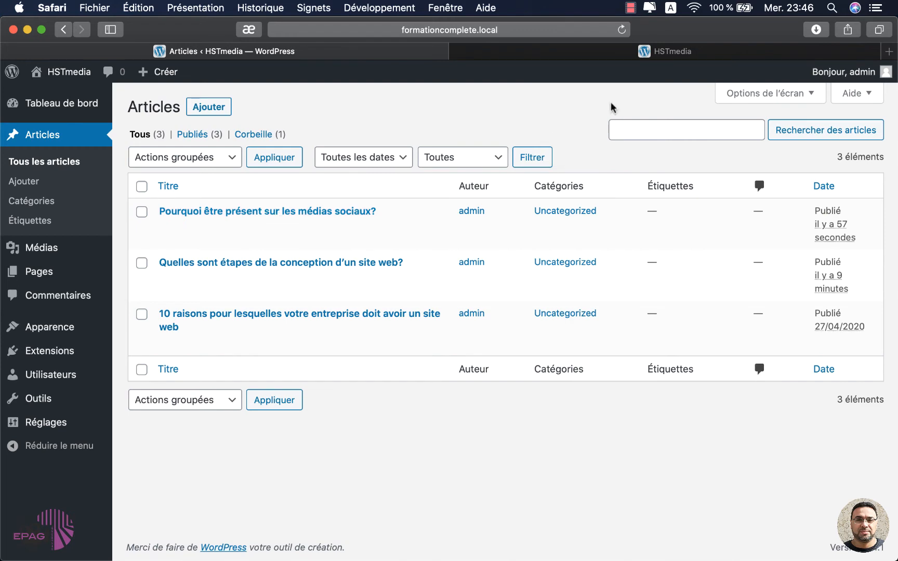
{"action": "left_click", "coordinate": [606, 55]}
{"action": "scroll", "coordinate": [358, 303], "scroll_direction": "down", "scroll_amount": 5}
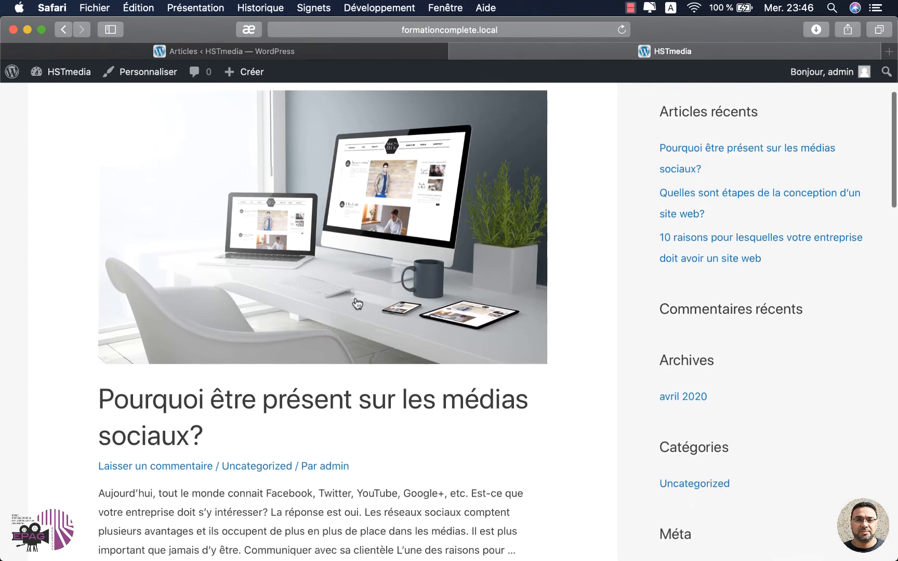
{"action": "scroll", "coordinate": [358, 304], "scroll_direction": "up", "scroll_amount": 7}
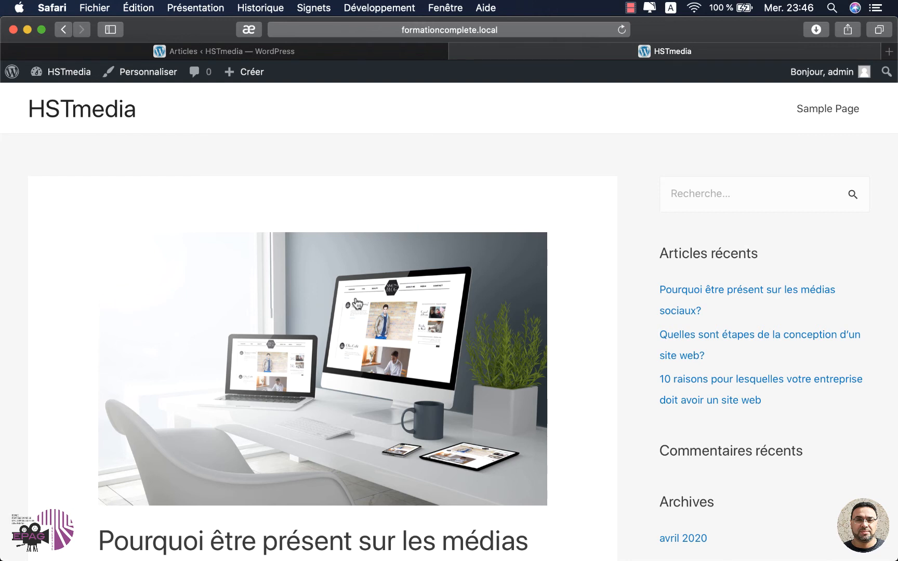
{"action": "scroll", "coordinate": [363, 304], "scroll_direction": "down", "scroll_amount": 3}
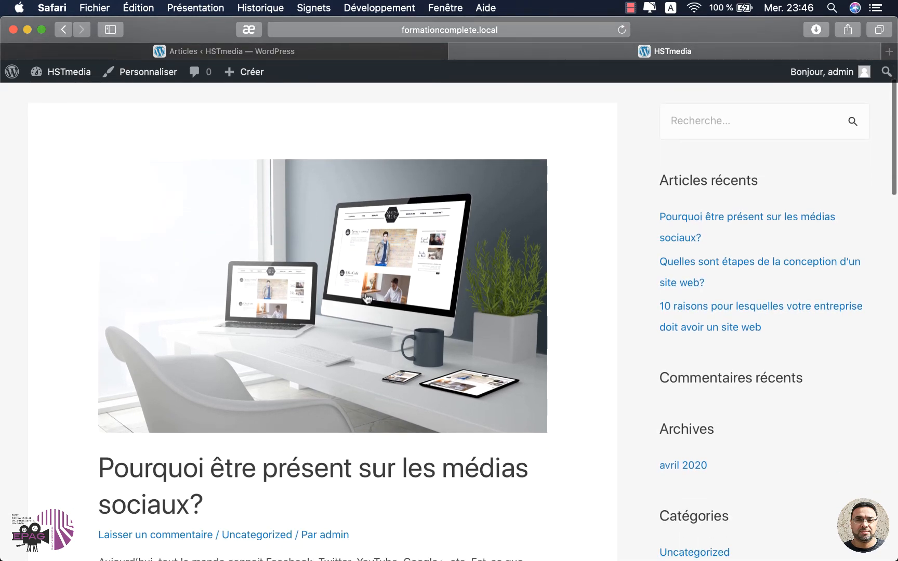
{"action": "scroll", "coordinate": [367, 298], "scroll_direction": "up", "scroll_amount": 3}
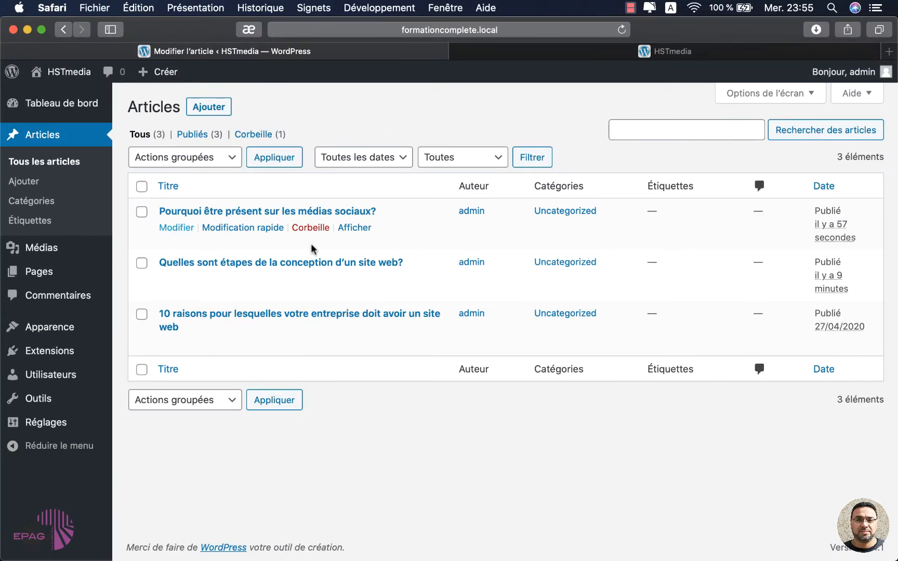
- Open the post "Pourquoi être présent sur les médias sociaux?" for editing, review its content, and return to the list of all posts
{"action": "left_click", "coordinate": [307, 211]}
{"action": "scroll", "coordinate": [435, 375], "scroll_direction": "down", "scroll_amount": 5}
{"action": "scroll", "coordinate": [435, 374], "scroll_direction": "down", "scroll_amount": 5}
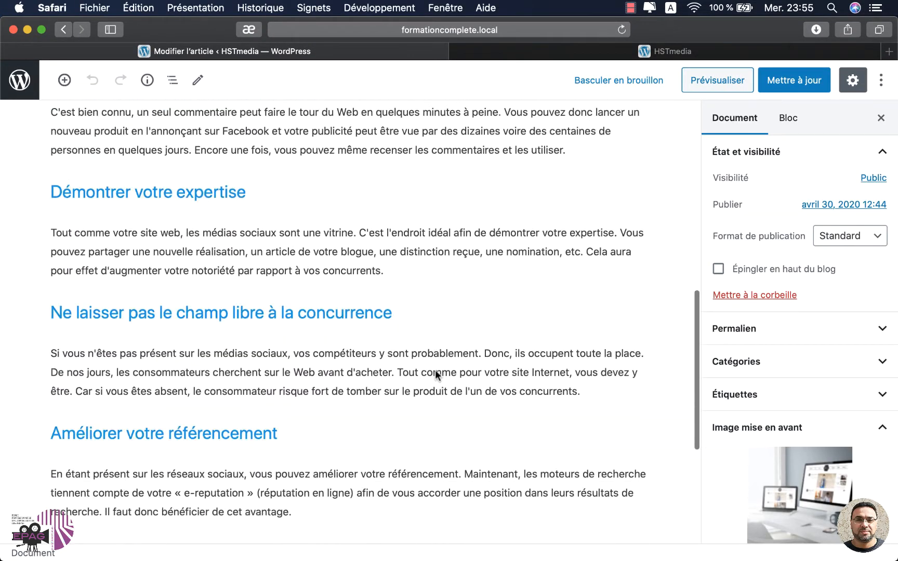
{"action": "scroll", "coordinate": [436, 374], "scroll_direction": "up", "scroll_amount": 10}
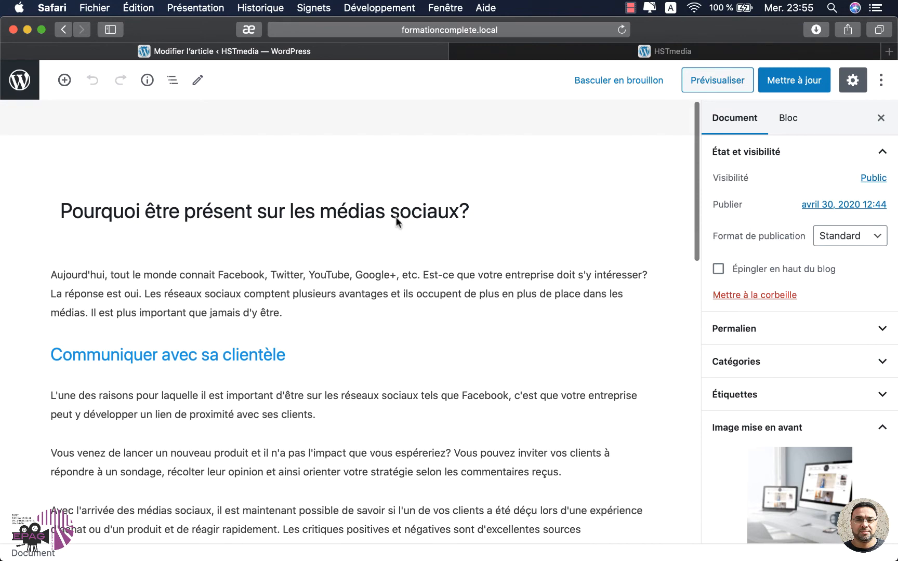
{"action": "left_click", "coordinate": [20, 79]}
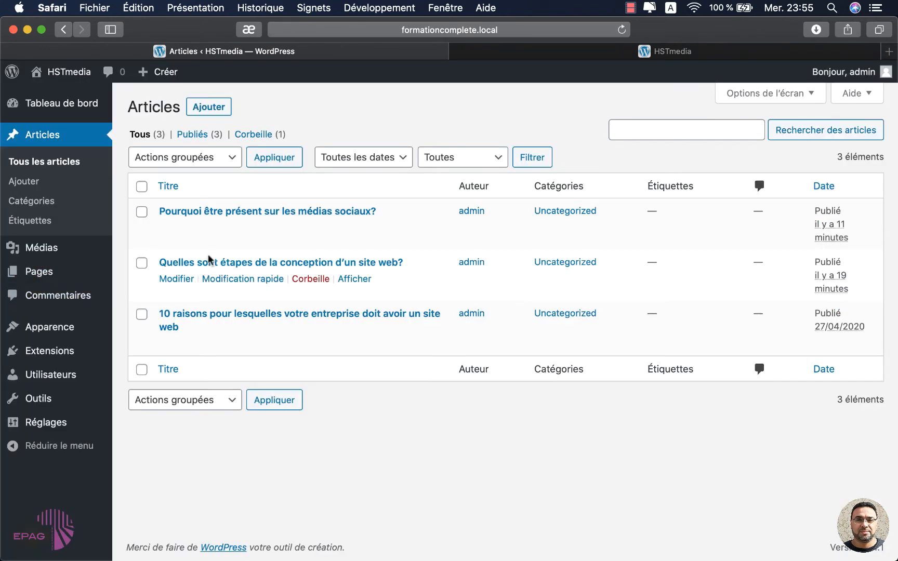
- Examine the quick-edit options of the social media post and close them without changing anything
{"action": "mouse_move", "coordinate": [221, 234]}
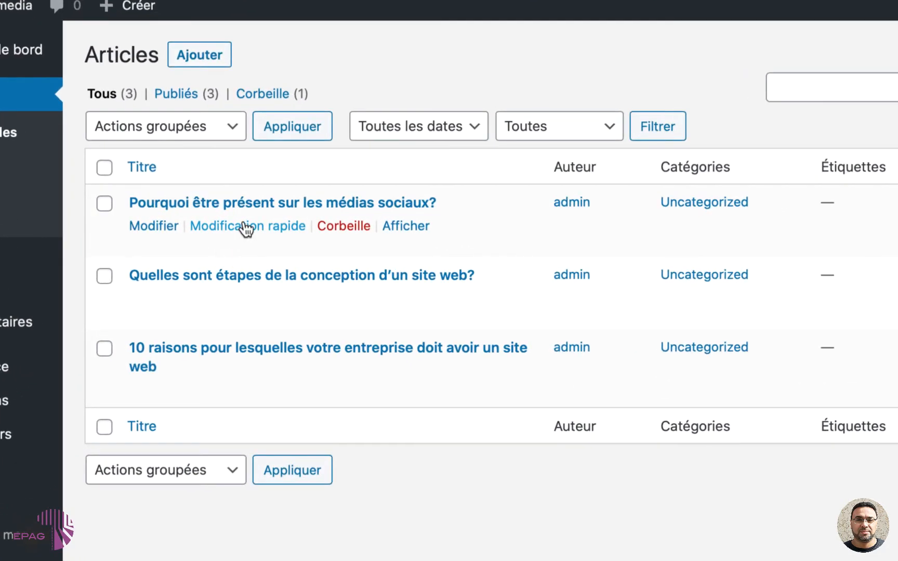
{"action": "left_click", "coordinate": [241, 227]}
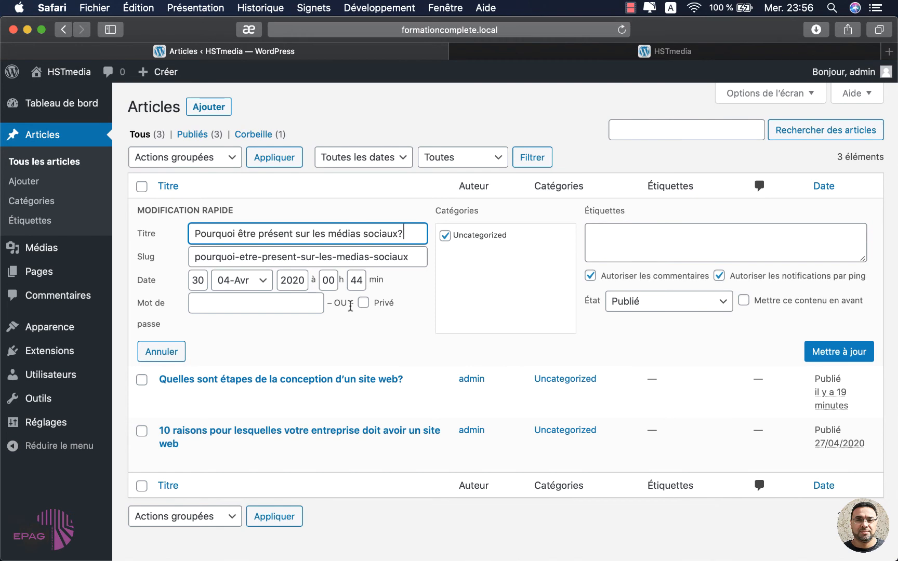
{"action": "left_click", "coordinate": [162, 351]}
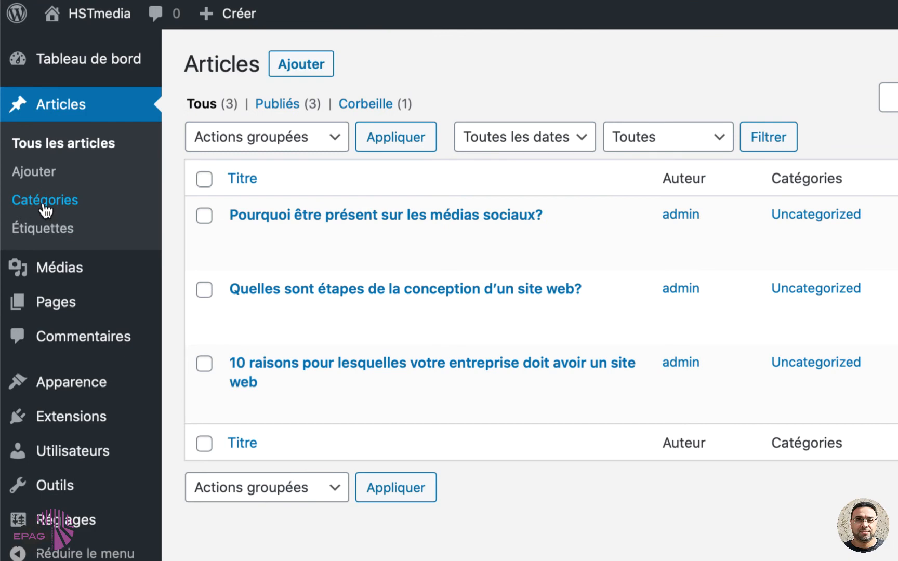
- Create a new post category named "réseaux sociaux" with no parent category
{"action": "left_click", "coordinate": [44, 202]}
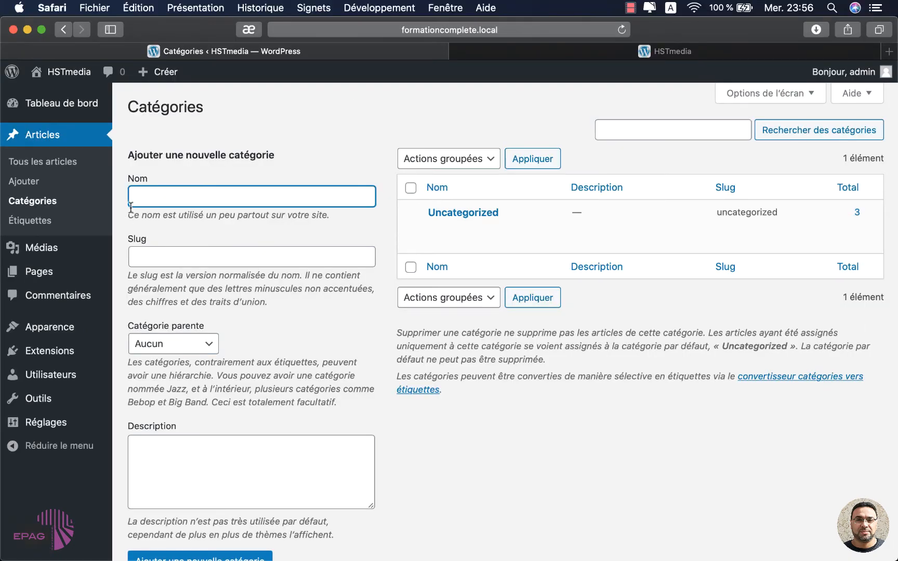
{"action": "type", "text": "réseaux sociaux"}
{"action": "scroll", "coordinate": [166, 309], "scroll_direction": "down", "scroll_amount": 3}
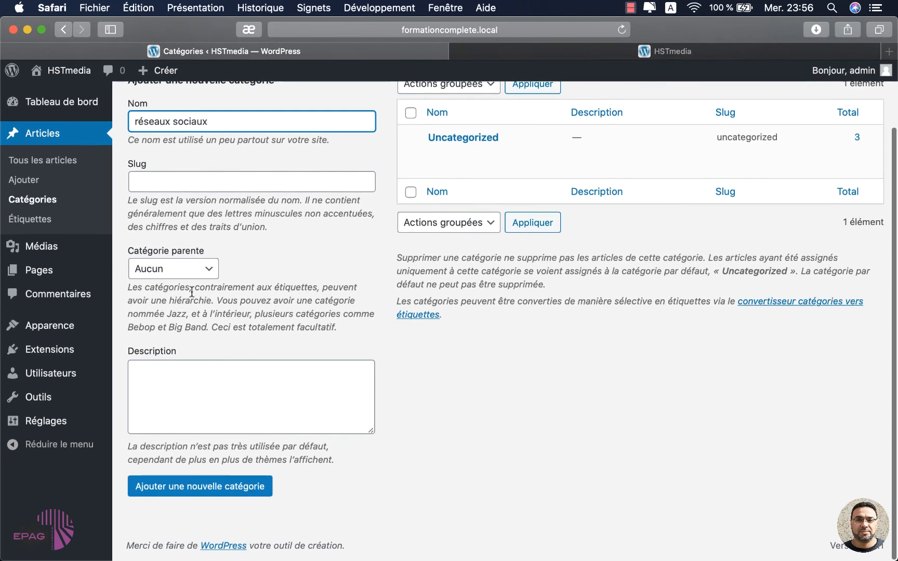
{"action": "key", "text": "Return"}
- Create two more post categories named "web" and "SEO", both without a parent
{"action": "type", "text": "web"}
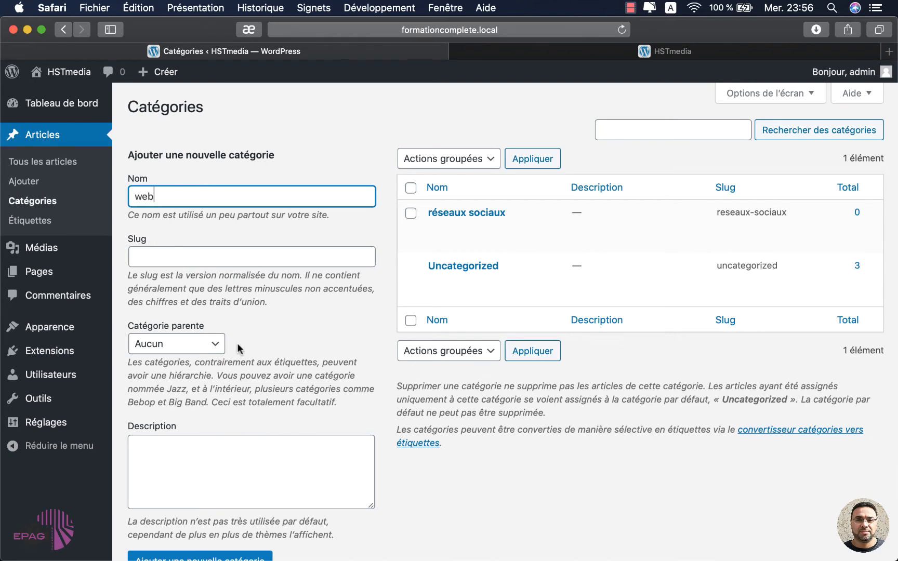
{"action": "scroll", "coordinate": [237, 343], "scroll_direction": "down", "scroll_amount": 3}
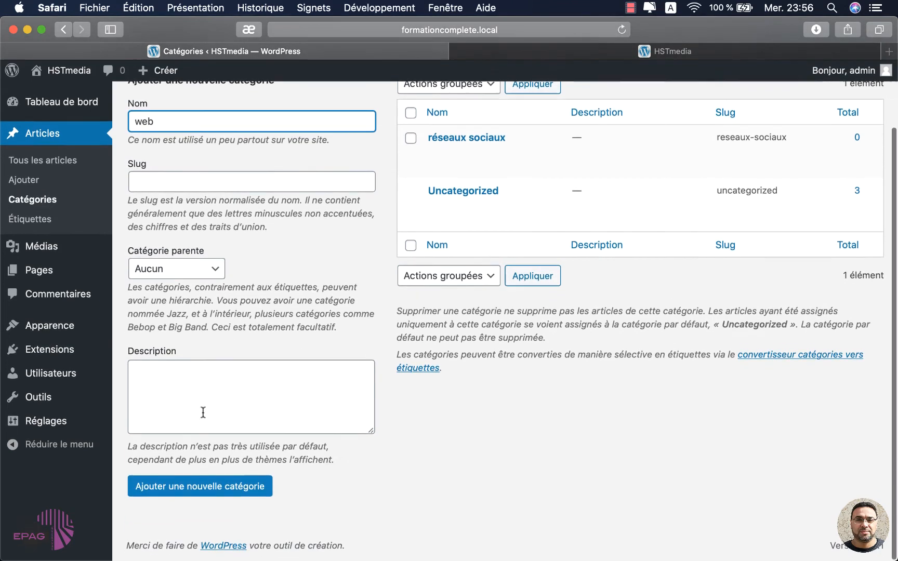
{"action": "left_click", "coordinate": [210, 494]}
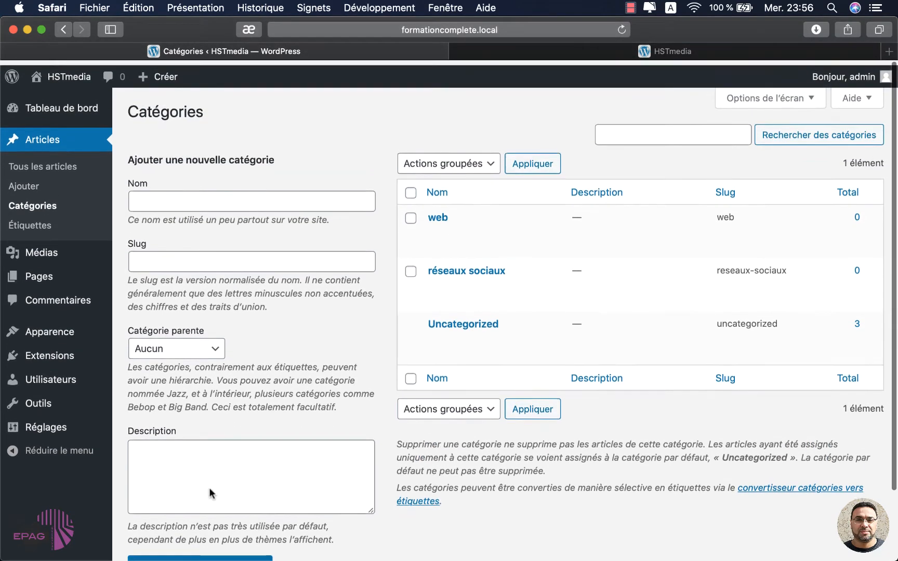
{"action": "left_click", "coordinate": [163, 199]}
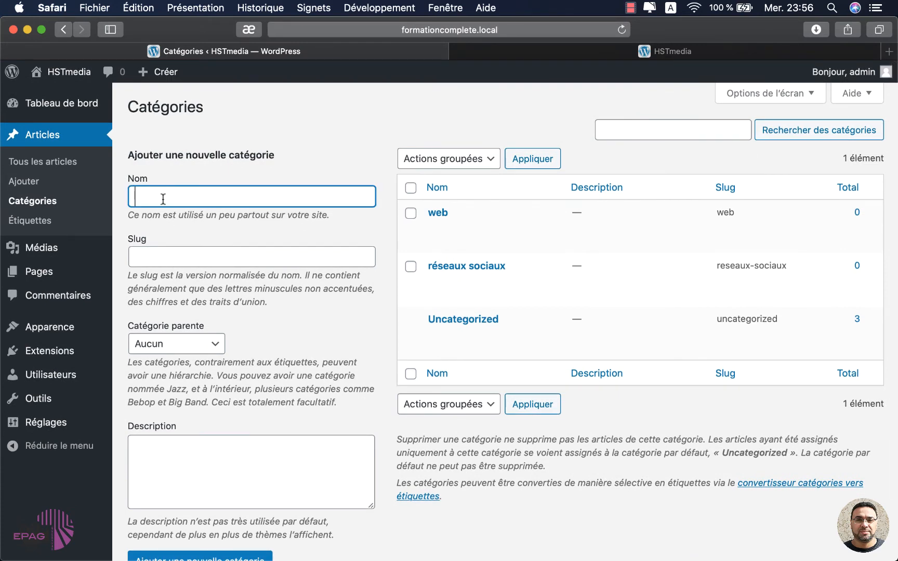
{"action": "type", "text": "SEO"}
{"action": "scroll", "coordinate": [184, 491], "scroll_direction": "down", "scroll_amount": 3}
{"action": "left_click", "coordinate": [184, 490]}
{"action": "scroll", "coordinate": [184, 493], "scroll_direction": "up", "scroll_amount": 3}
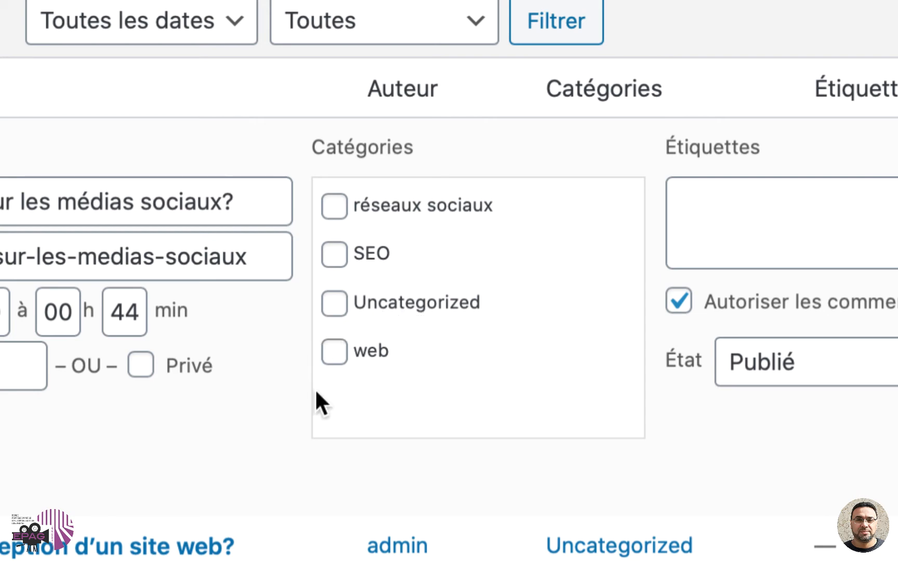
- Use quick edit to assign the social media post to "réseaux sociaux" and the other two posts to "web" instead of Uncategorized
{"action": "left_click", "coordinate": [337, 205]}
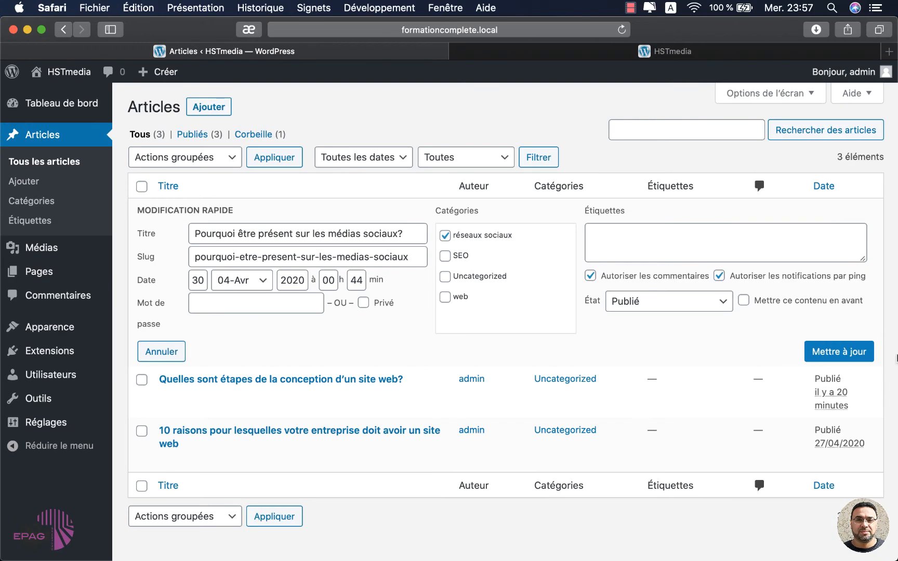
{"action": "left_click", "coordinate": [850, 353]}
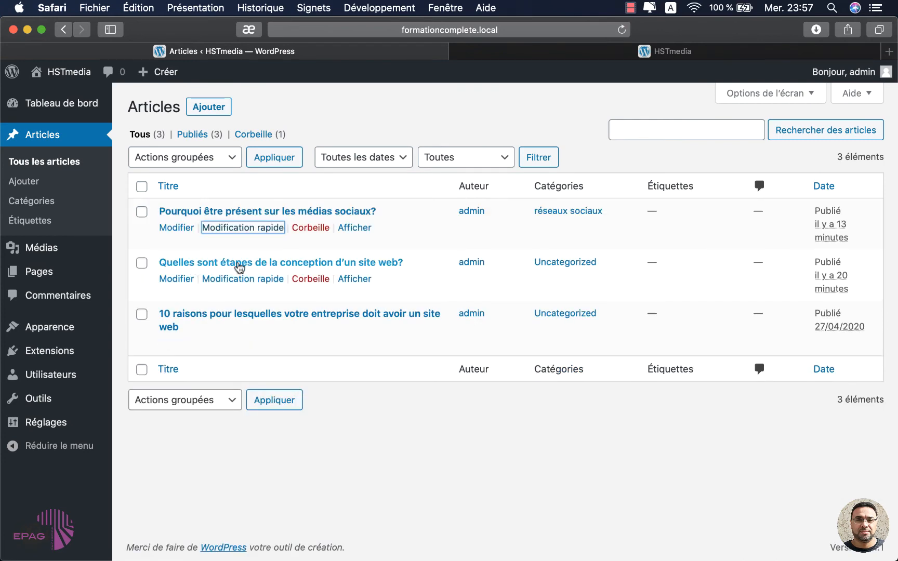
{"action": "left_click", "coordinate": [232, 279]}
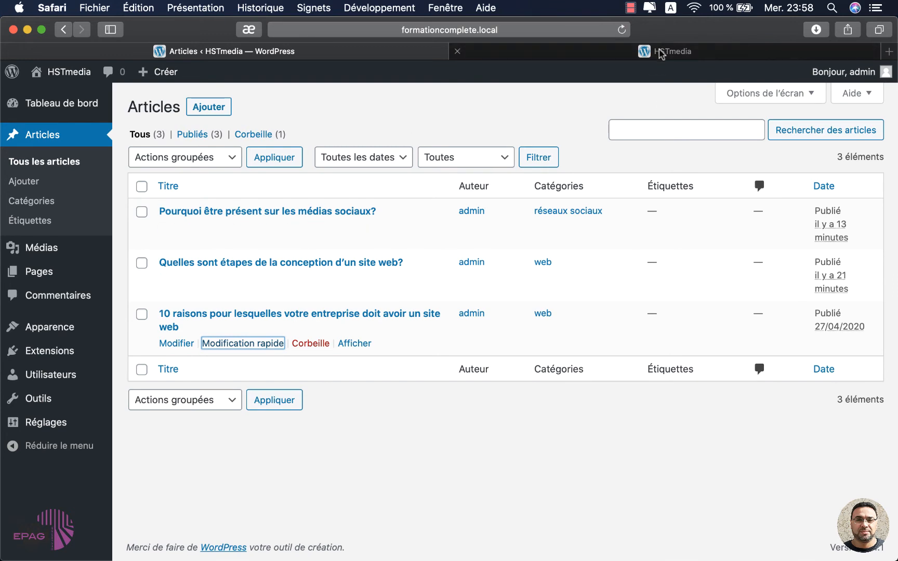
- Reload the public home page and check the categories shown in the sidebar and under the posts
{"action": "left_click", "coordinate": [660, 52]}
{"action": "left_click", "coordinate": [622, 29]}
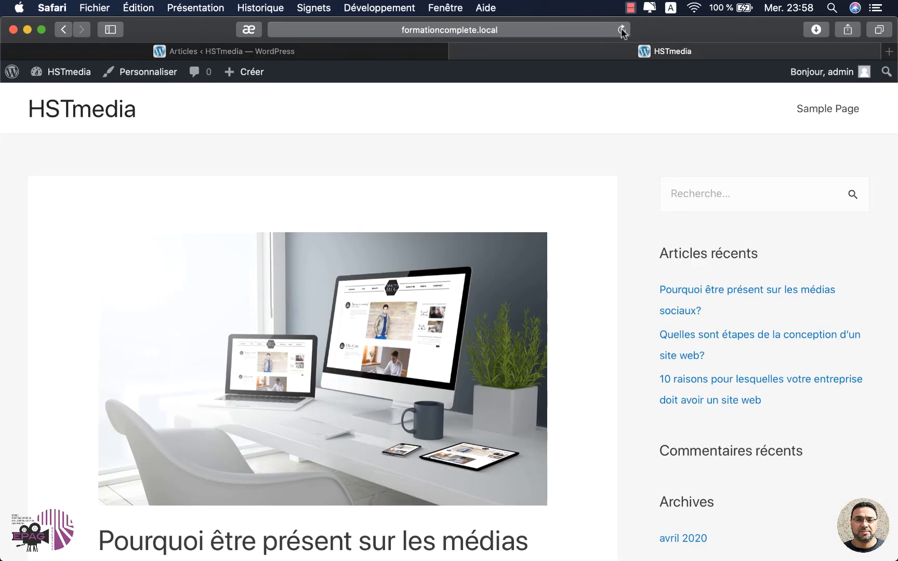
{"action": "scroll", "coordinate": [676, 358], "scroll_direction": "down", "scroll_amount": 3}
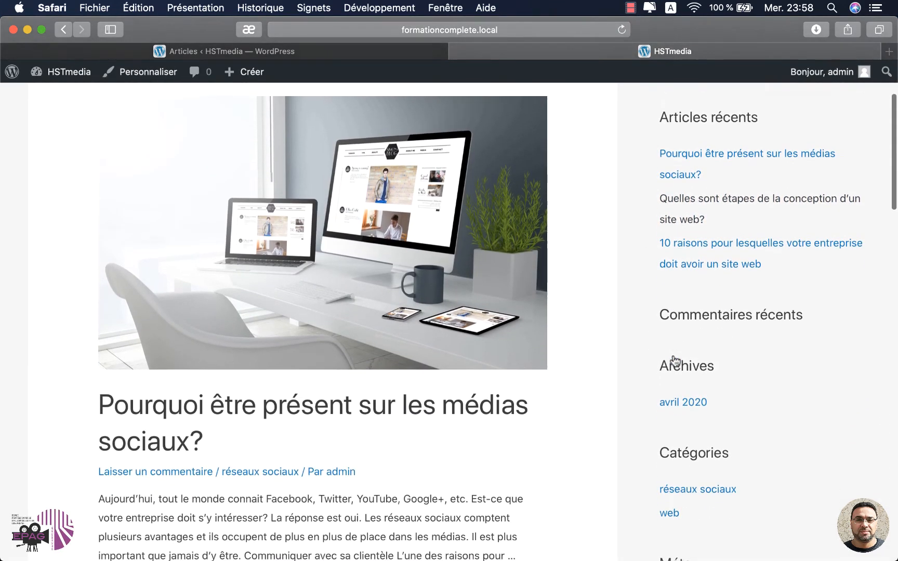
{"action": "scroll", "coordinate": [674, 361], "scroll_direction": "down", "scroll_amount": 5}
{"action": "scroll", "coordinate": [674, 361], "scroll_direction": "up", "scroll_amount": 2}
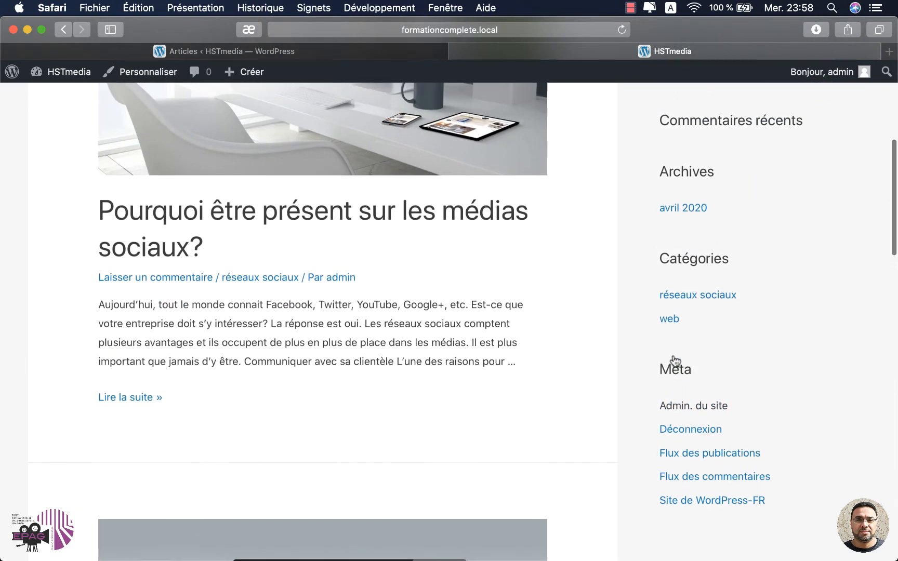
- Open the "réseaux sociaux" category page on the public site and look through the posts filed there
{"action": "left_click", "coordinate": [681, 295]}
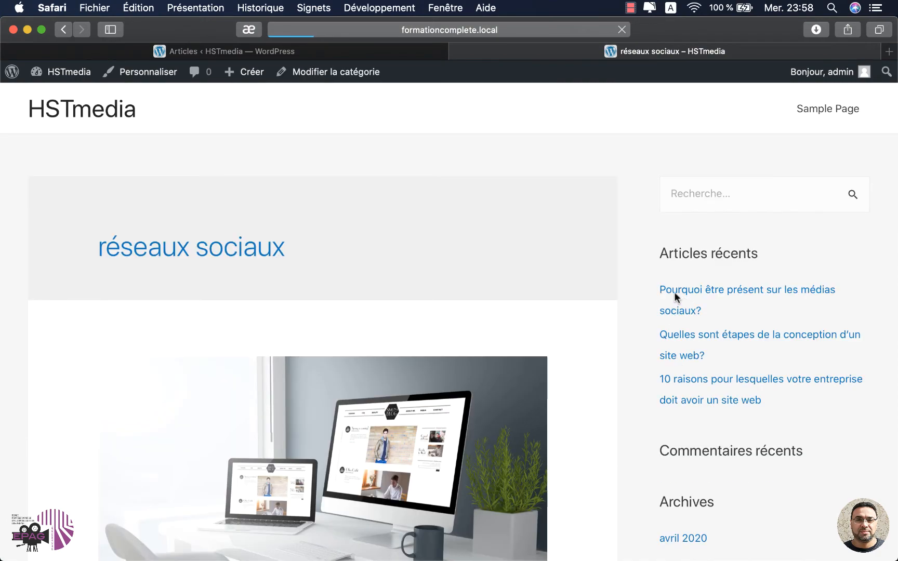
{"action": "scroll", "coordinate": [673, 296], "scroll_direction": "down", "scroll_amount": 7}
{"action": "scroll", "coordinate": [442, 417], "scroll_direction": "down", "scroll_amount": 3}
{"action": "scroll", "coordinate": [443, 421], "scroll_direction": "up", "scroll_amount": 5}
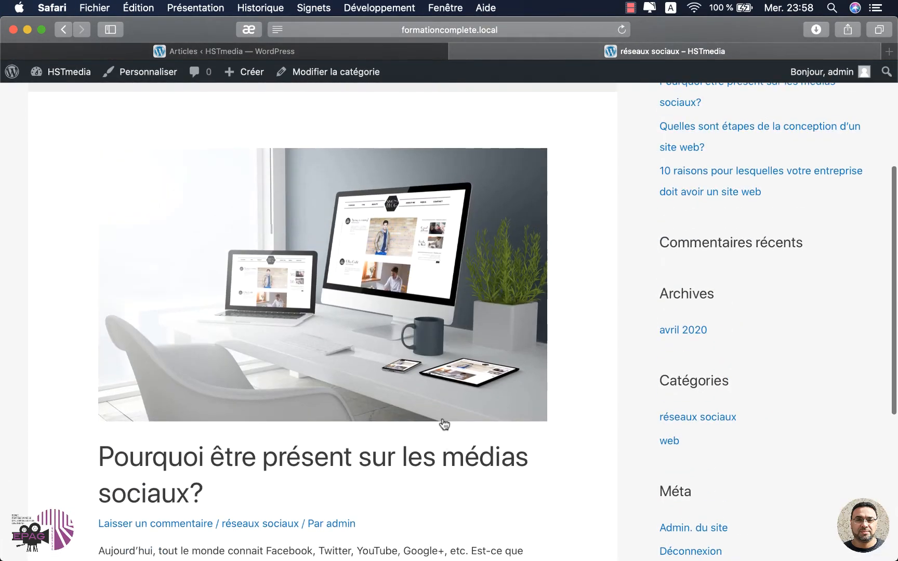
- Open the "web" category page on the public site and look through the posts filed there
{"action": "scroll", "coordinate": [445, 422], "scroll_direction": "down", "scroll_amount": 5}
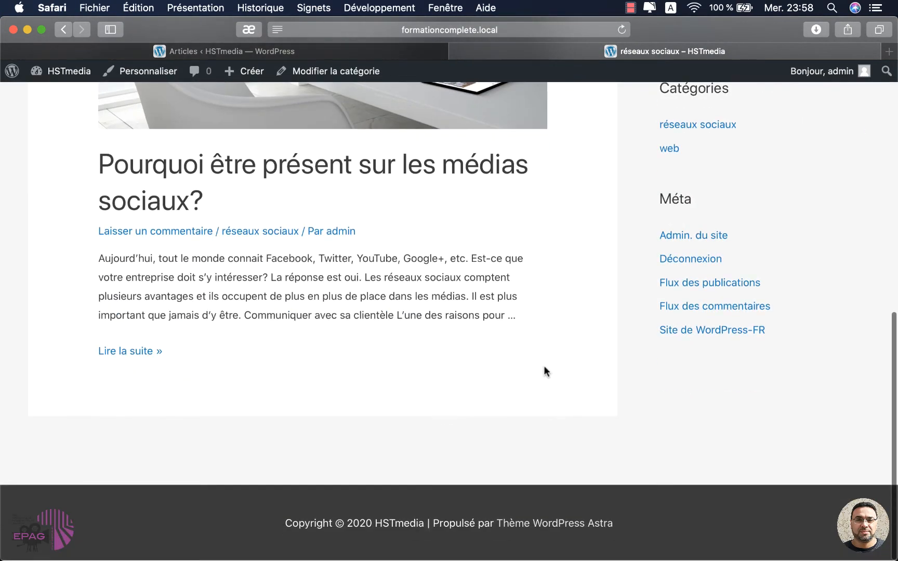
{"action": "left_click", "coordinate": [674, 148]}
{"action": "scroll", "coordinate": [391, 396], "scroll_direction": "down", "scroll_amount": 15}
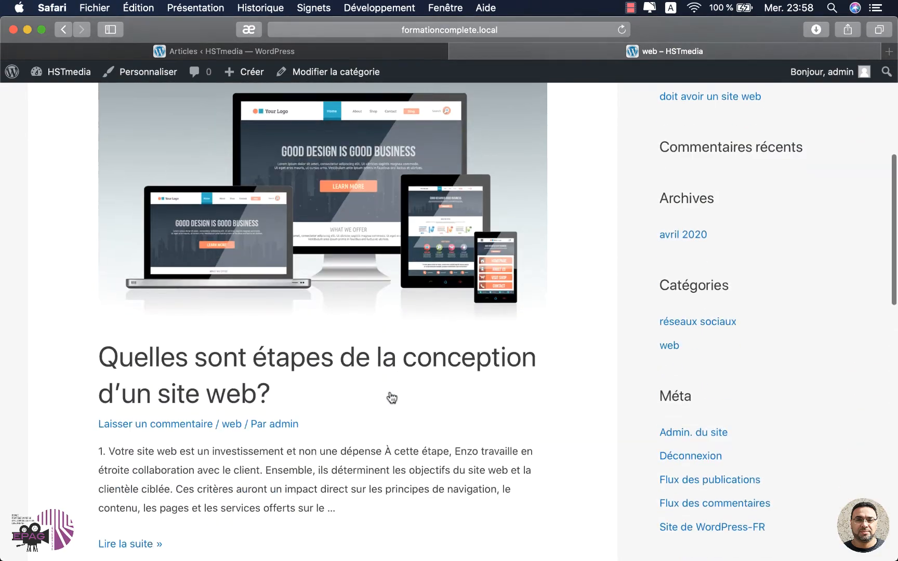
{"action": "scroll", "coordinate": [390, 397], "scroll_direction": "up", "scroll_amount": 15}
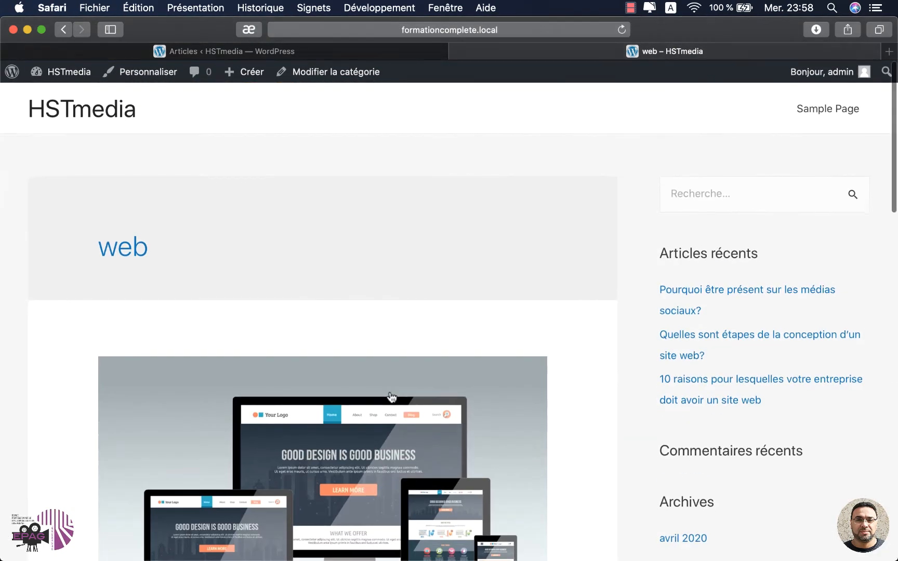
{"action": "scroll", "coordinate": [390, 397], "scroll_direction": "down", "scroll_amount": 8}
{"action": "scroll", "coordinate": [390, 395], "scroll_direction": "up", "scroll_amount": 3}
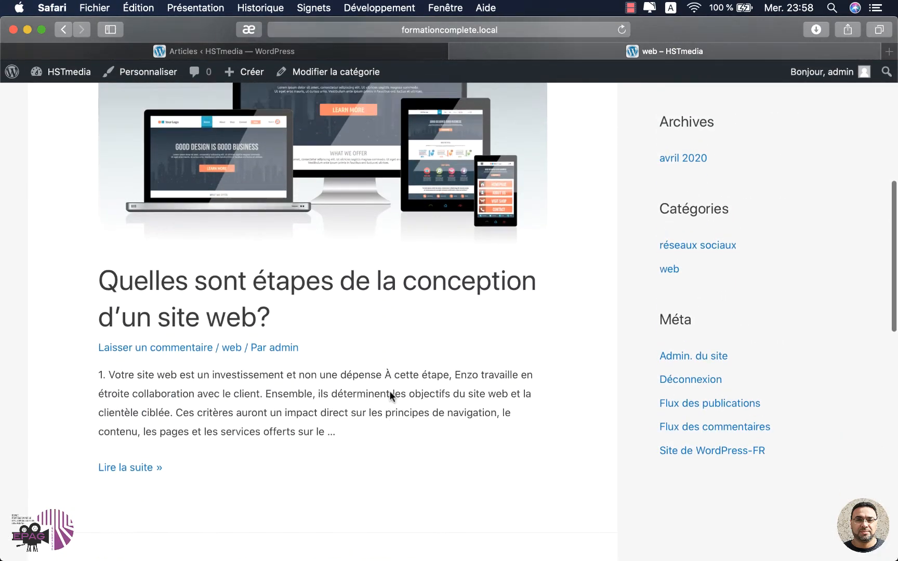
{"action": "scroll", "coordinate": [392, 397], "scroll_direction": "up", "scroll_amount": 8}
- Return to the public home page and look through the posts and their categories
{"action": "left_click", "coordinate": [82, 109]}
{"action": "scroll", "coordinate": [429, 310], "scroll_direction": "down", "scroll_amount": 13}
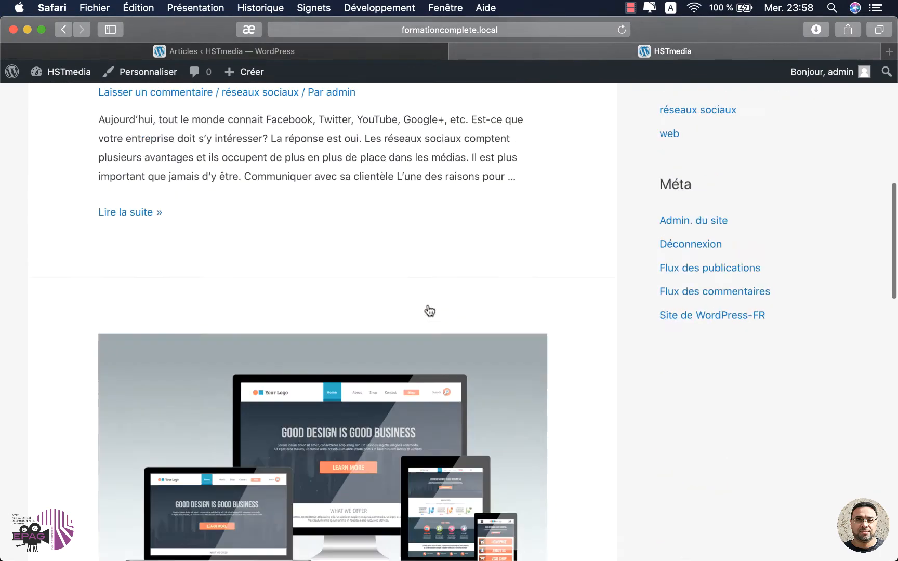
{"action": "scroll", "coordinate": [429, 311], "scroll_direction": "up", "scroll_amount": 13}
{"action": "scroll", "coordinate": [427, 310], "scroll_direction": "down", "scroll_amount": 9}
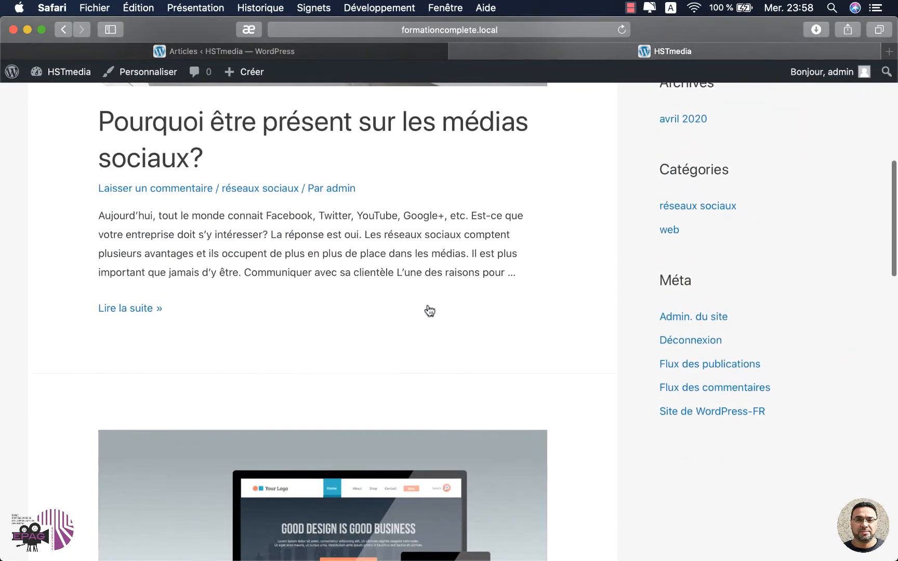
- Open the post "Pourquoi être présent sur les médias sociaux?" in the editor, review its category options, and return to the posts list
{"action": "left_click", "coordinate": [206, 51]}
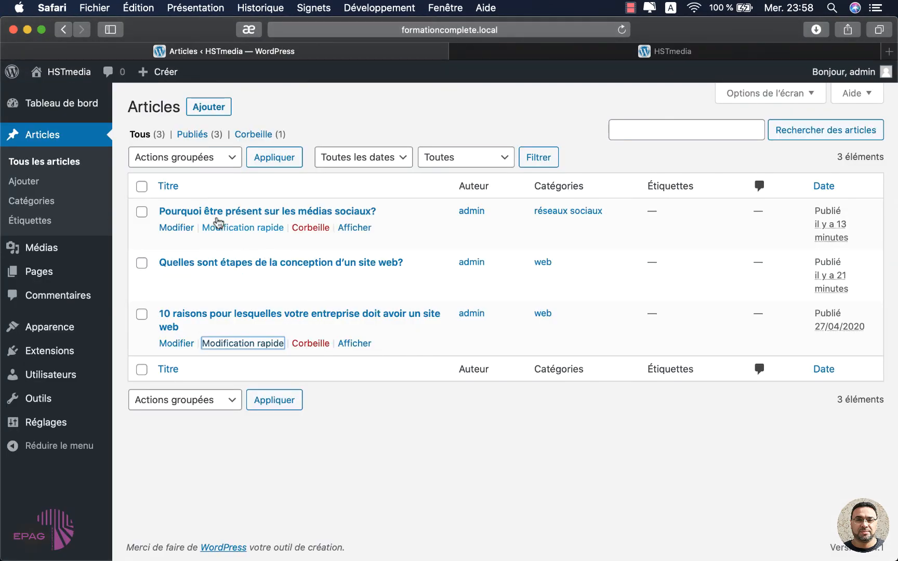
{"action": "left_click", "coordinate": [172, 228]}
{"action": "left_click", "coordinate": [712, 323]}
{"action": "scroll", "coordinate": [712, 323], "scroll_direction": "down", "scroll_amount": 5}
{"action": "scroll", "coordinate": [701, 197], "scroll_direction": "up", "scroll_amount": 4}
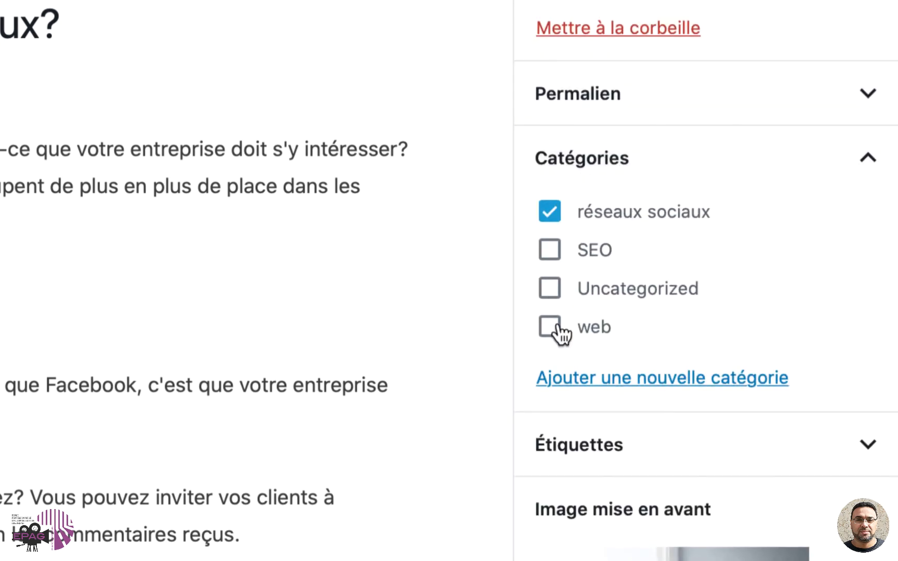
{"action": "left_click", "coordinate": [608, 162]}
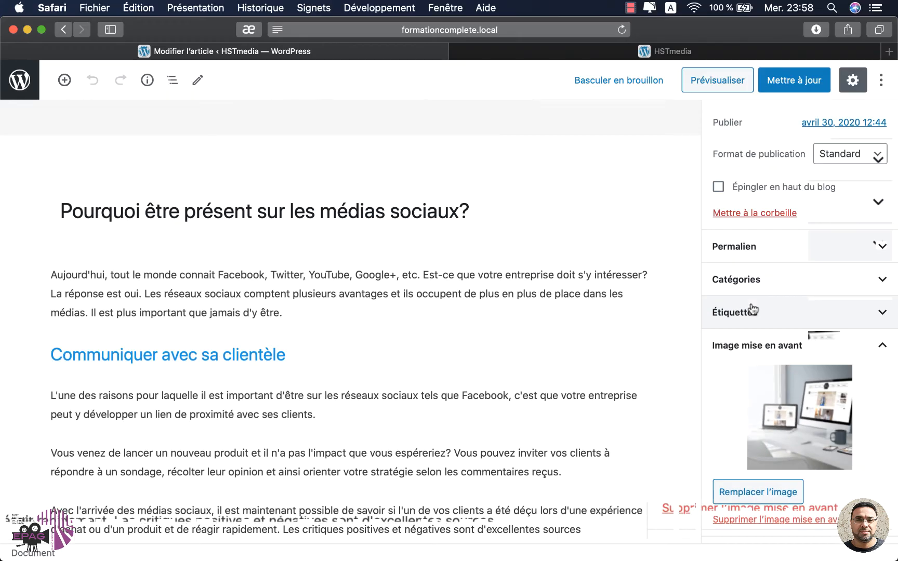
{"action": "left_click", "coordinate": [20, 79]}
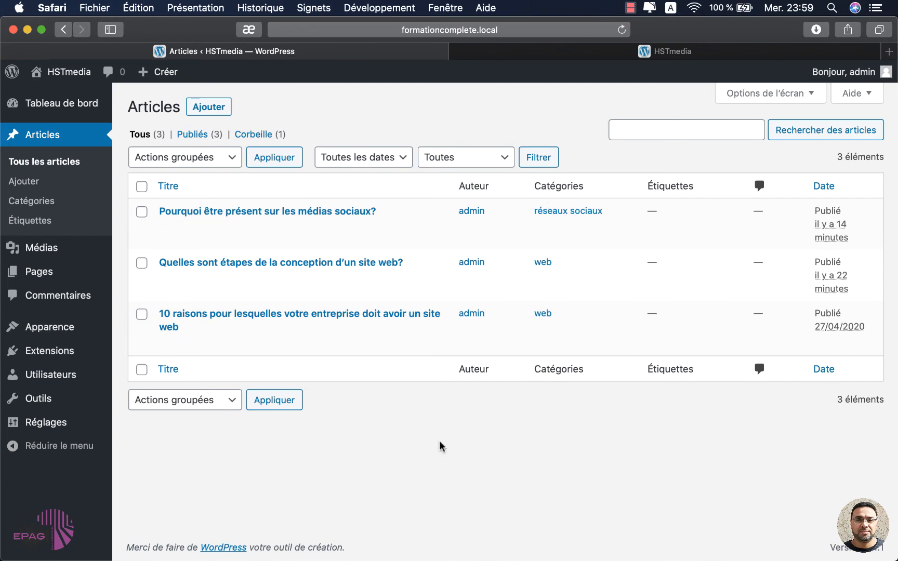
- Create three post tags named "Facebook", "twiter" and "google"
{"action": "left_click", "coordinate": [7, 222]}
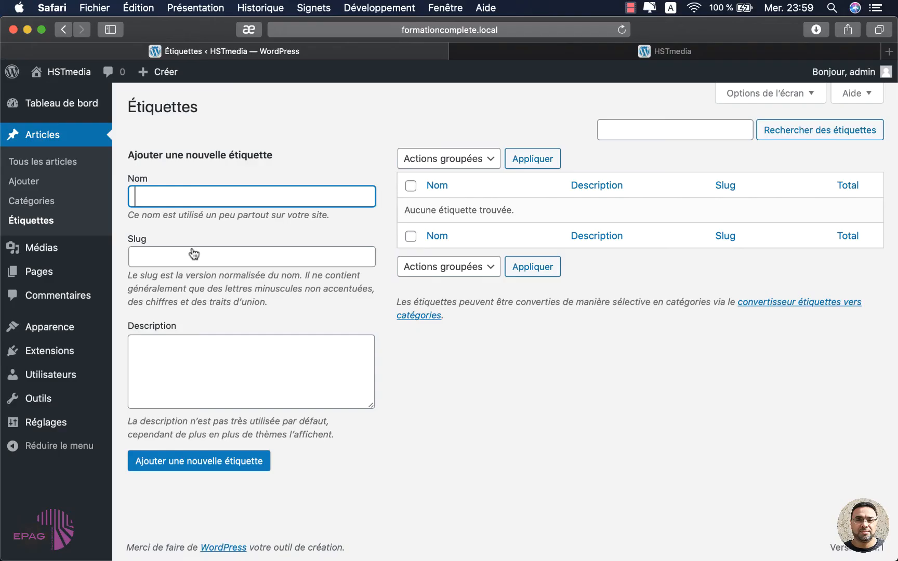
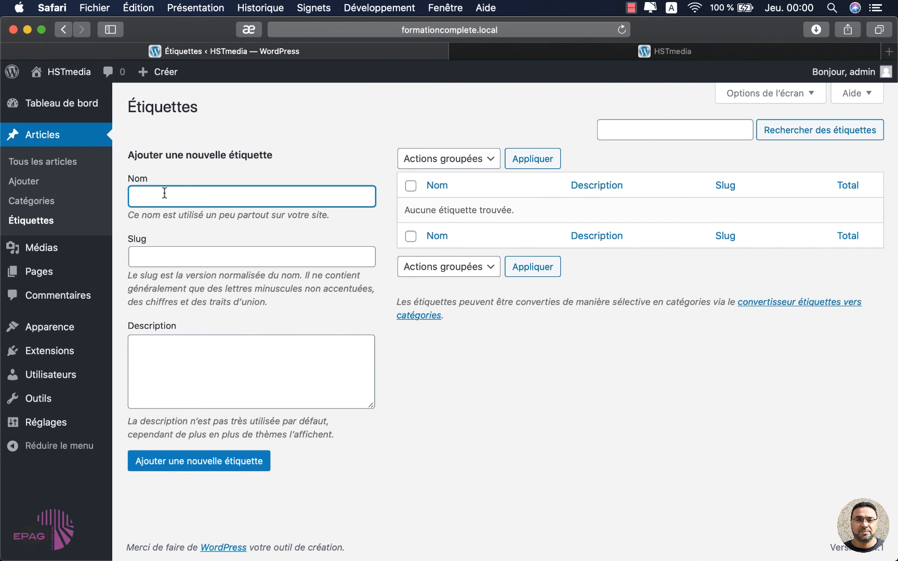
{"action": "type", "text": "facebook"}
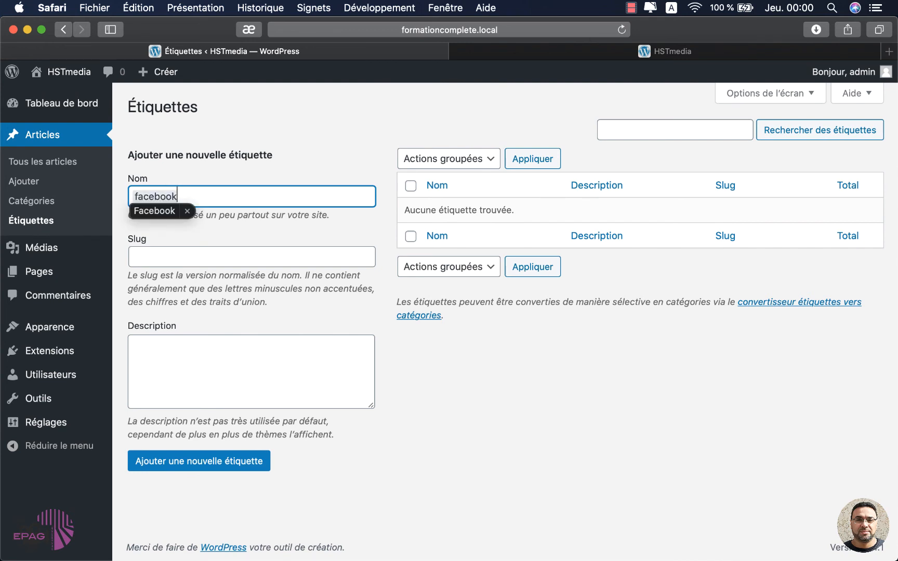
{"action": "key", "text": "Return"}
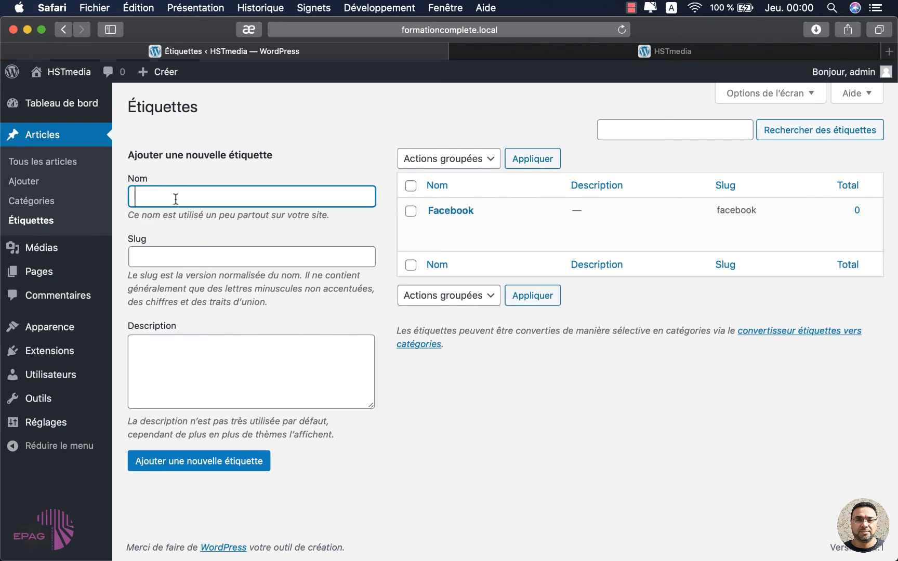
{"action": "type", "text": "twiter"}
{"action": "key", "text": "Return"}
{"action": "type", "text": "google"}
{"action": "key", "text": "Return"}
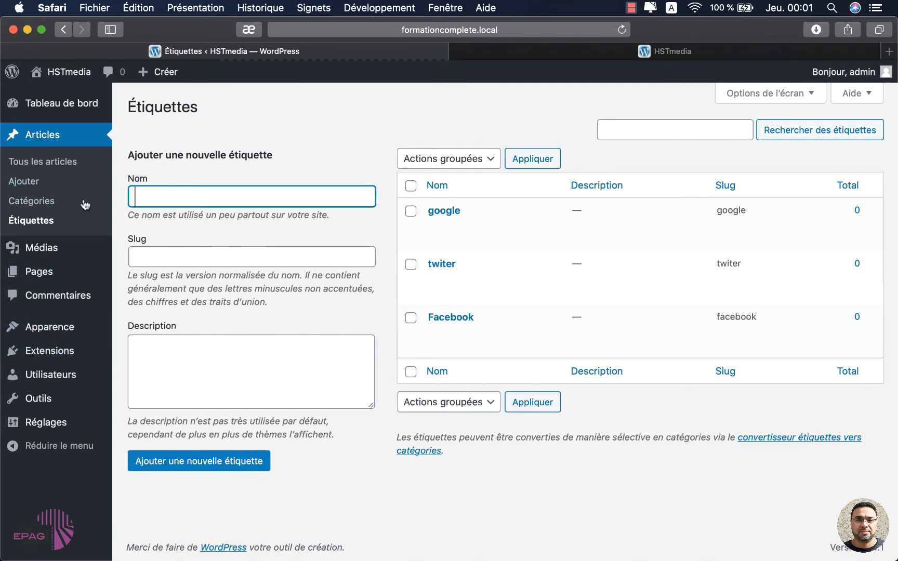
- Add the existing tags "Facebook" and "twiter" to the post "Pourquoi être présent sur les médias sociaux?" and update it
{"action": "left_click", "coordinate": [40, 163]}
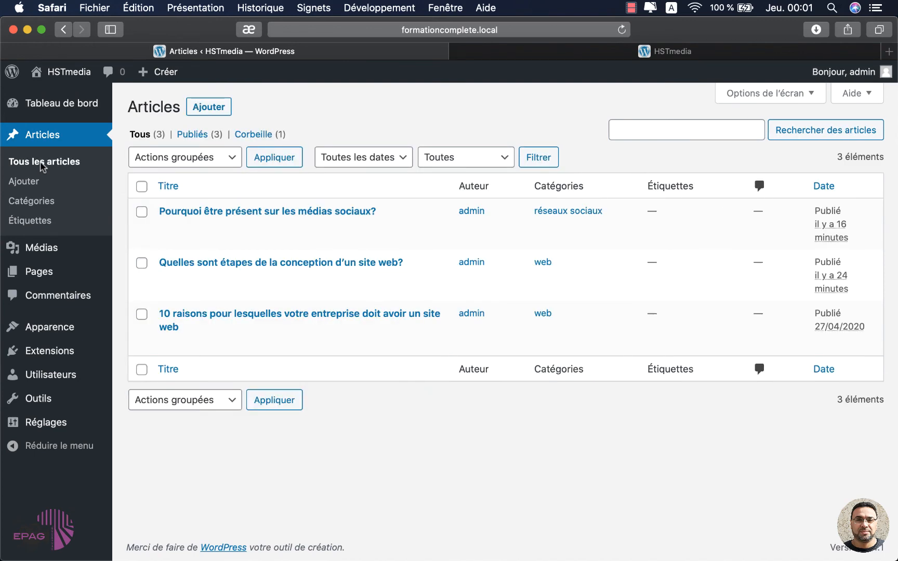
{"action": "mouse_move", "coordinate": [257, 219]}
{"action": "left_click", "coordinate": [188, 231]}
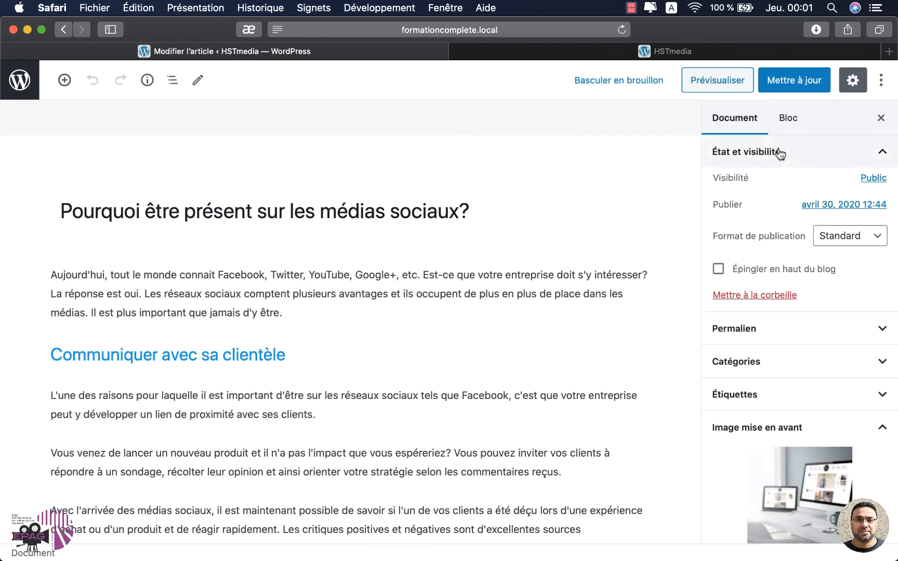
{"action": "scroll", "coordinate": [823, 373], "scroll_direction": "down", "scroll_amount": 10}
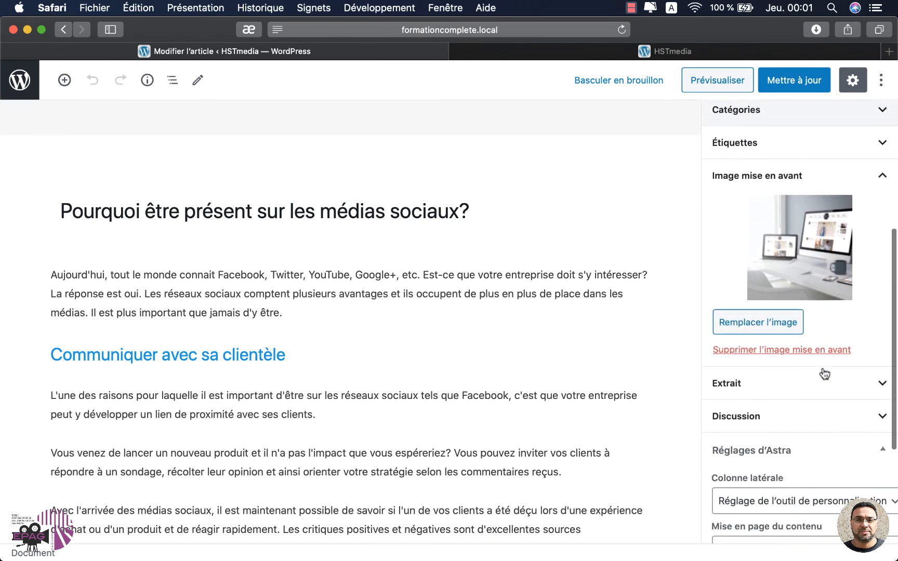
{"action": "scroll", "coordinate": [765, 261], "scroll_direction": "up", "scroll_amount": 5}
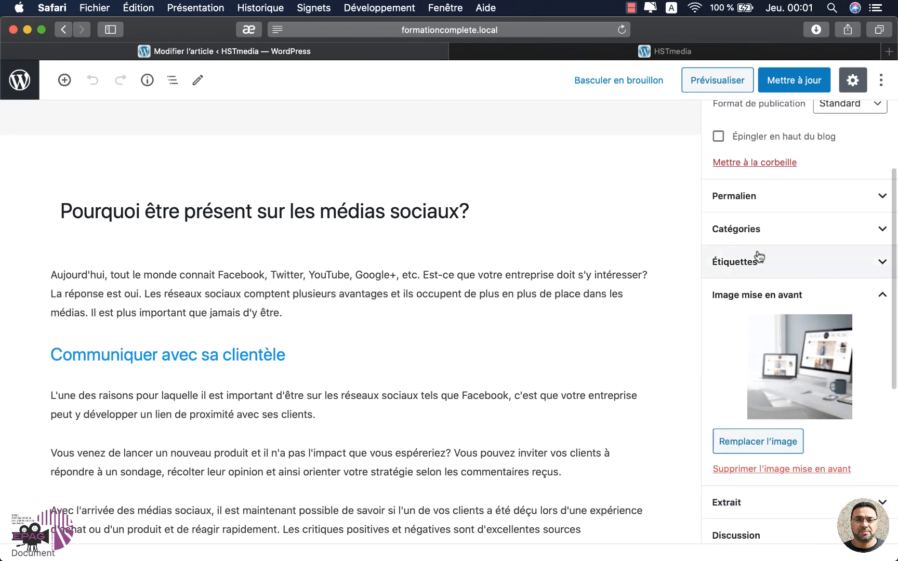
{"action": "left_click", "coordinate": [763, 261]}
{"action": "left_click", "coordinate": [738, 307]}
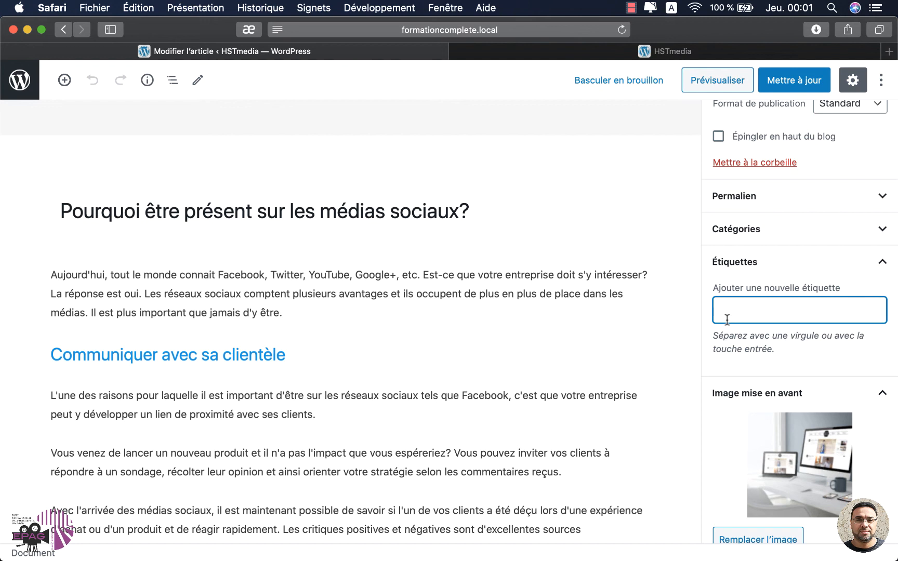
{"action": "type", "text": "fa"}
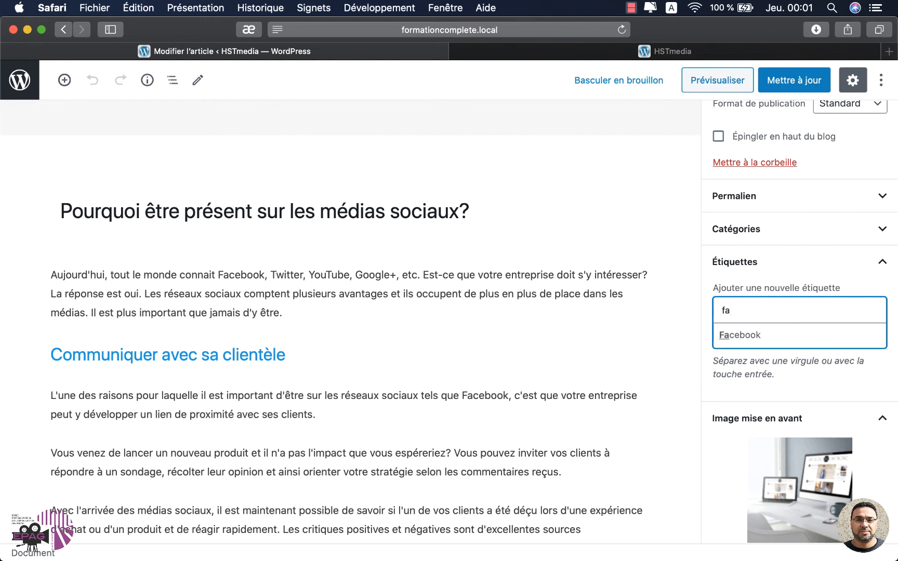
{"action": "left_click", "coordinate": [748, 335]}
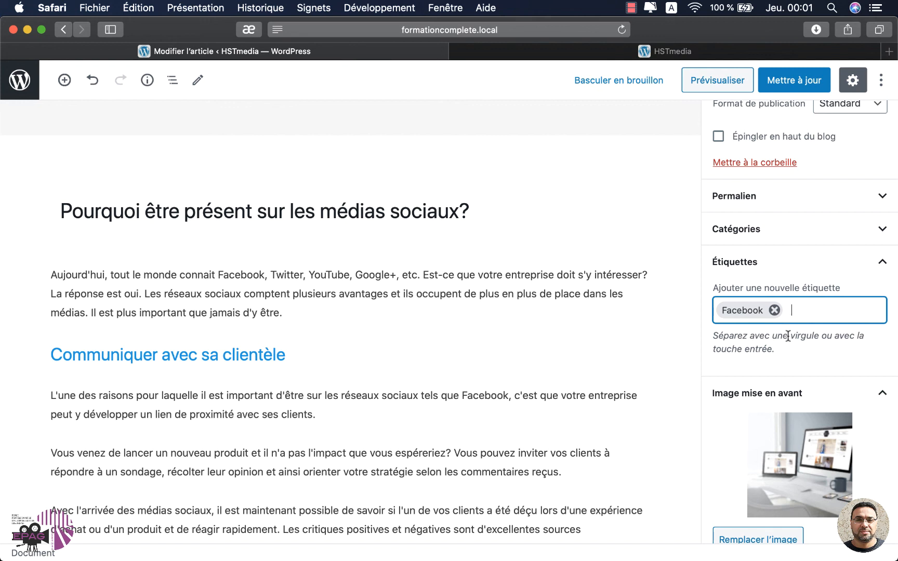
{"action": "type", "text": "tw"}
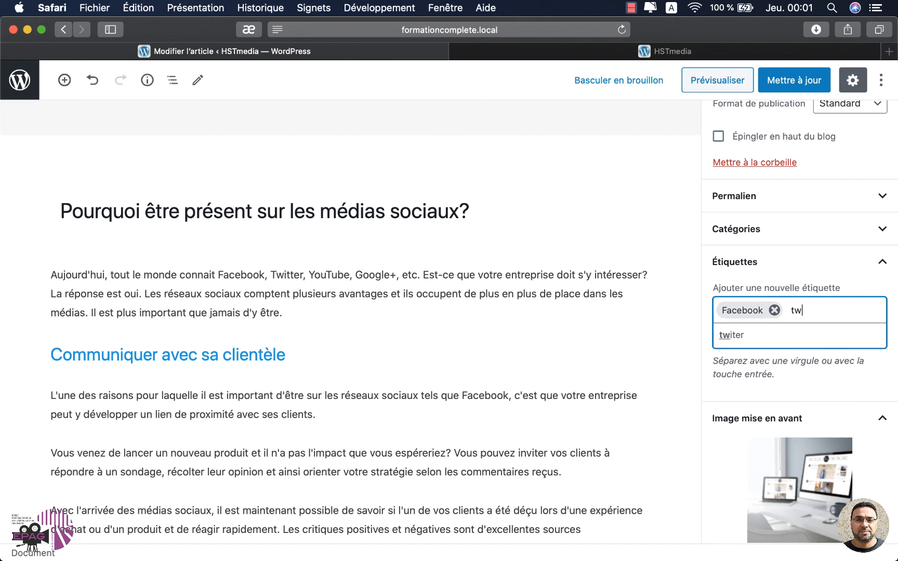
{"action": "left_click", "coordinate": [723, 338]}
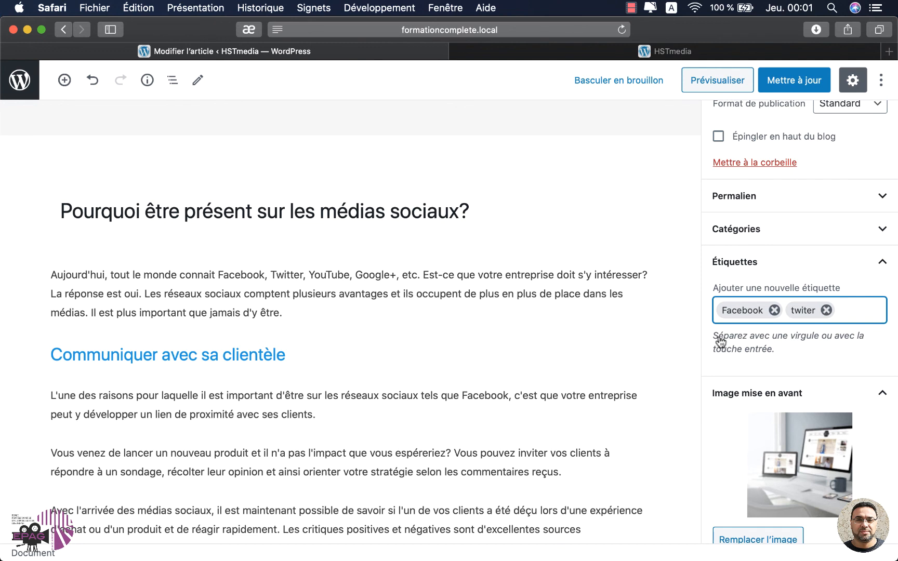
{"action": "left_click", "coordinate": [790, 79]}
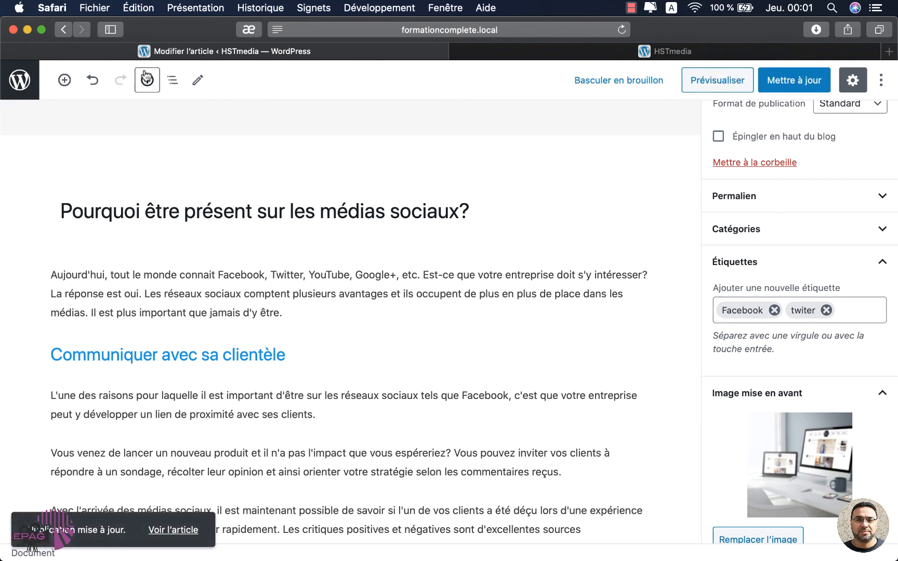
- Use quick edit in the posts list to add the tag "google" to "Quelles sont étapes de la conception d'un site web?"
{"action": "left_click", "coordinate": [23, 81]}
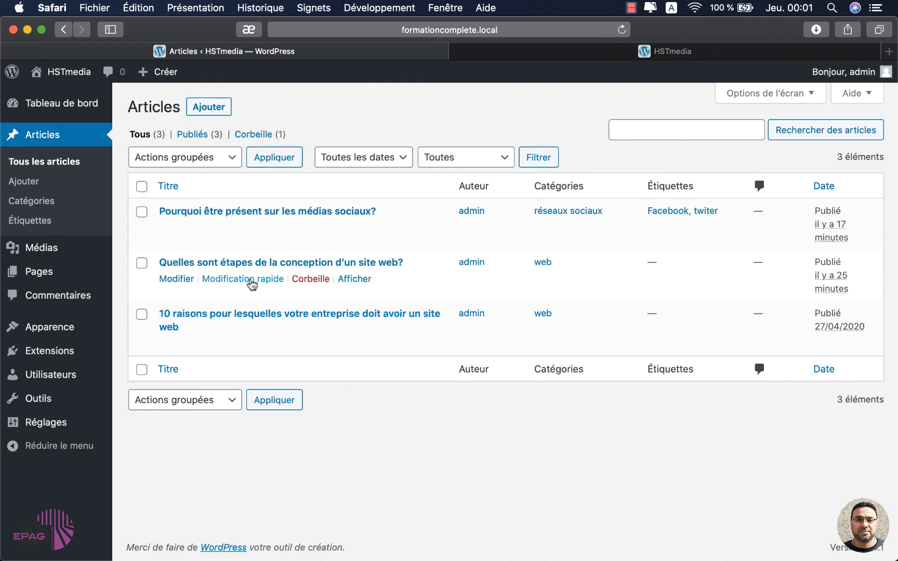
{"action": "left_click", "coordinate": [252, 279]}
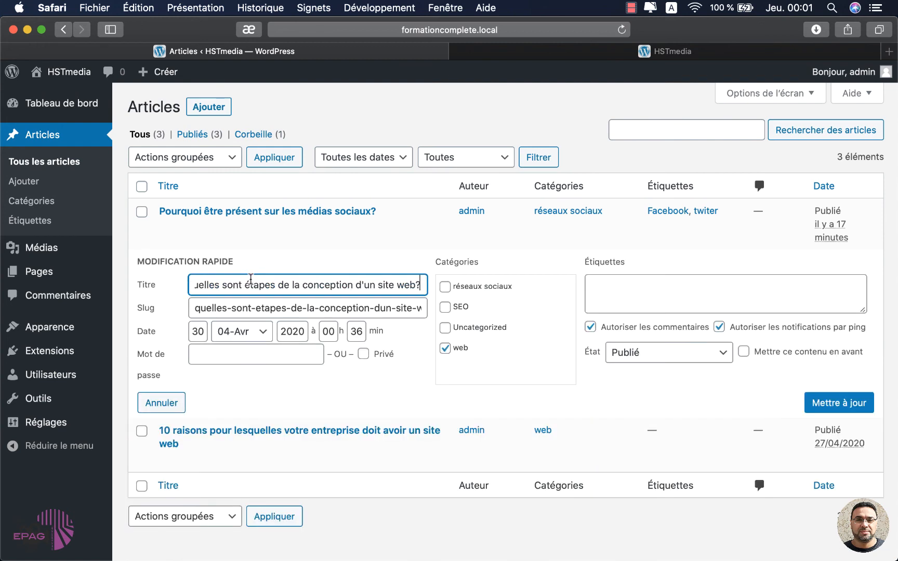
{"action": "left_click", "coordinate": [605, 289]}
{"action": "type", "text": "google,"}
{"action": "left_click", "coordinate": [846, 407]}
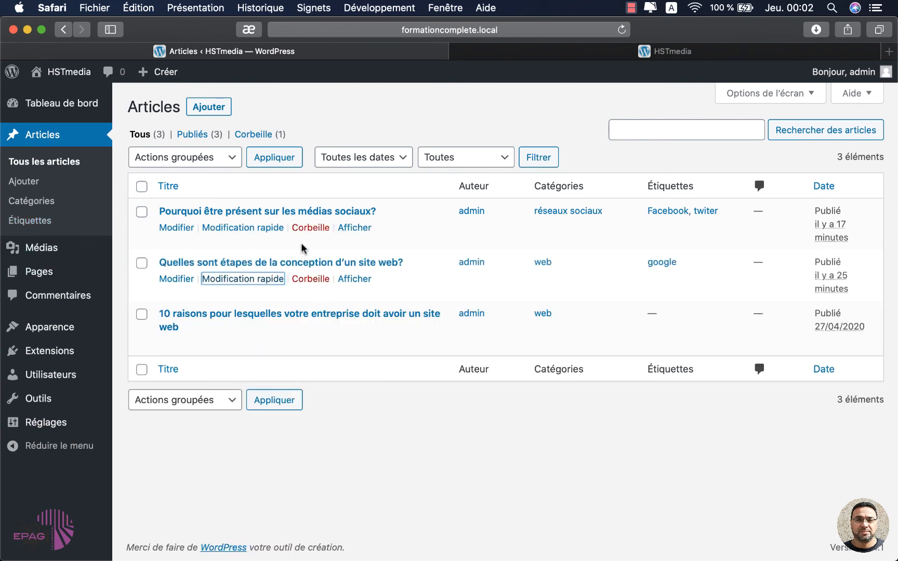
- Reload the public home page and check whether the tags appear in the sidebar or under the posts
{"action": "left_click", "coordinate": [618, 51]}
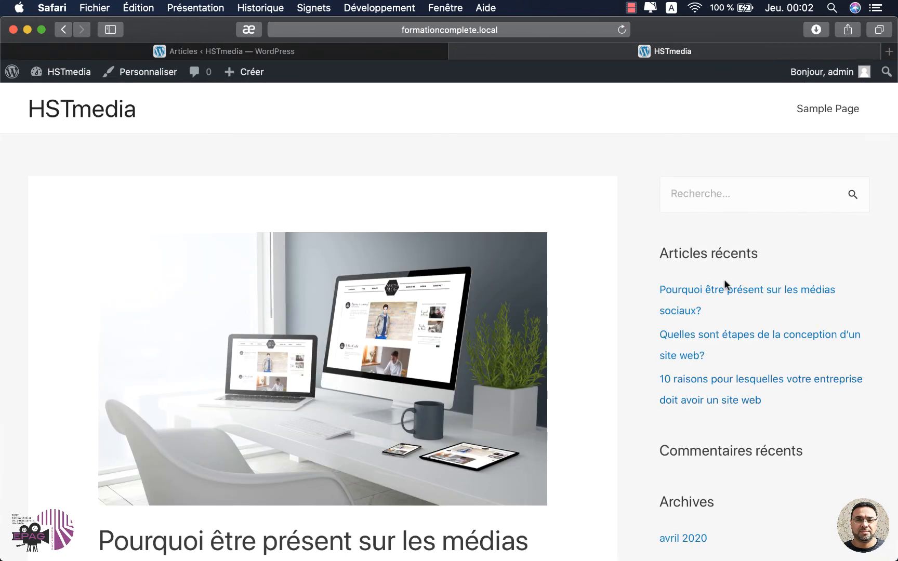
{"action": "left_click", "coordinate": [621, 30]}
{"action": "scroll", "coordinate": [730, 464], "scroll_direction": "down", "scroll_amount": 5}
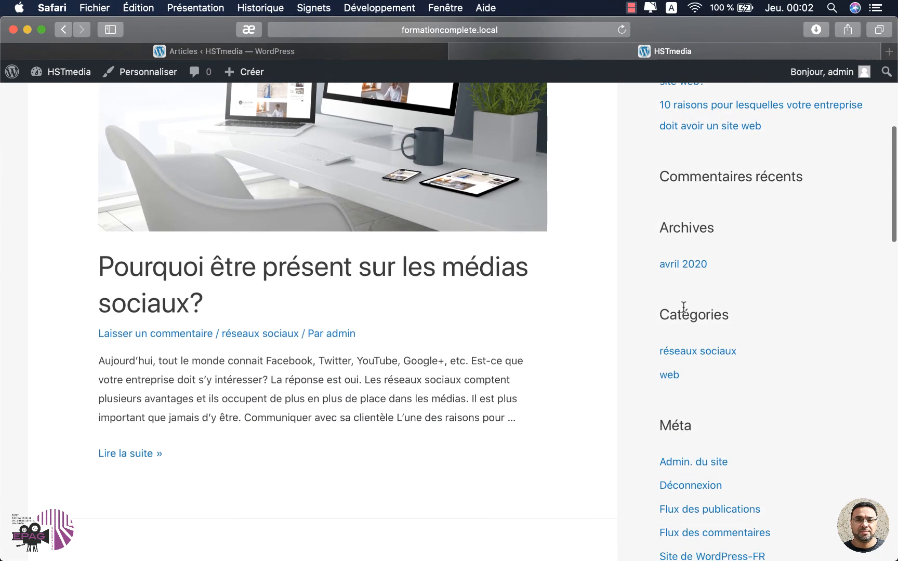
{"action": "scroll", "coordinate": [667, 414], "scroll_direction": "down", "scroll_amount": 5}
{"action": "scroll", "coordinate": [677, 197], "scroll_direction": "up", "scroll_amount": 3}
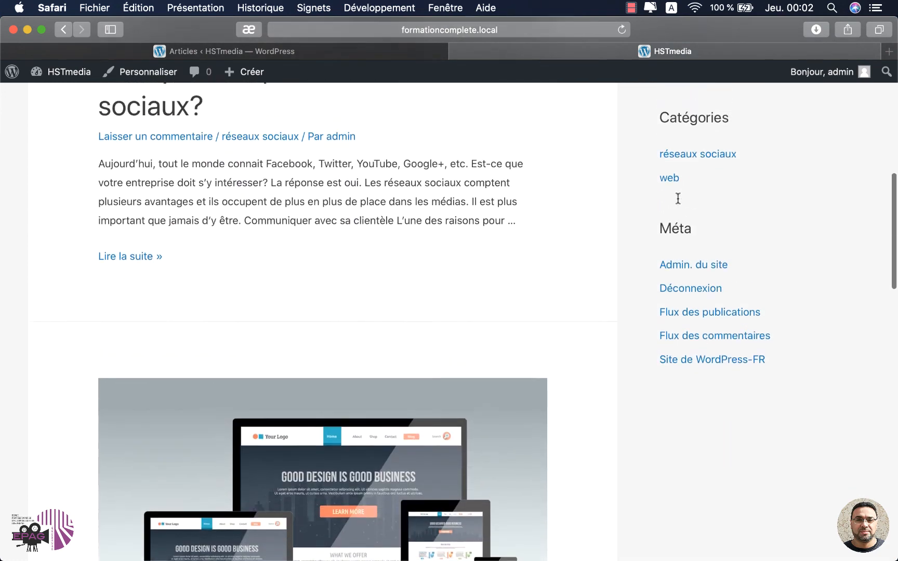
{"action": "scroll", "coordinate": [686, 275], "scroll_direction": "up", "scroll_amount": 6}
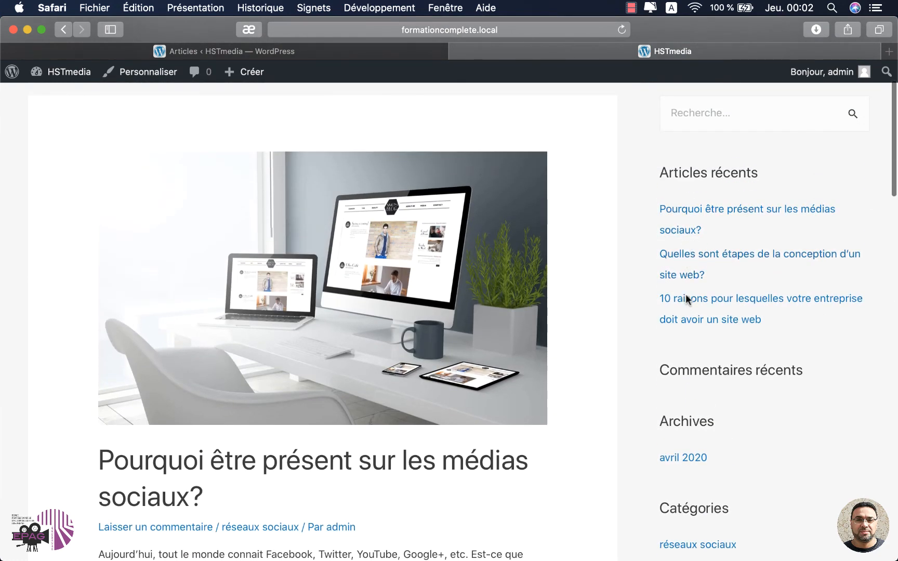
{"action": "scroll", "coordinate": [694, 402], "scroll_direction": "down", "scroll_amount": 3}
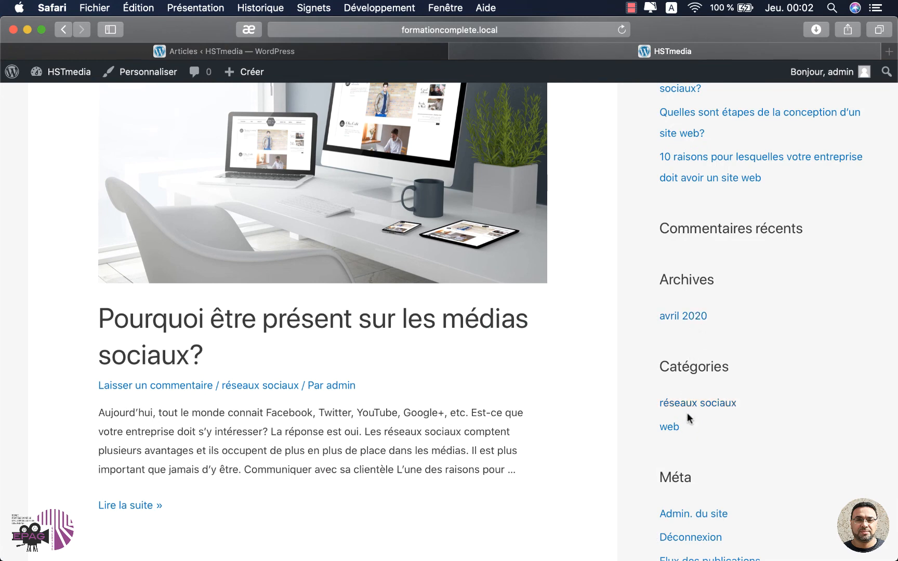
- Open the dashboard's widget settings and compare the main sidebar's widgets with the sidebar of the public home page
{"action": "left_click", "coordinate": [224, 52]}
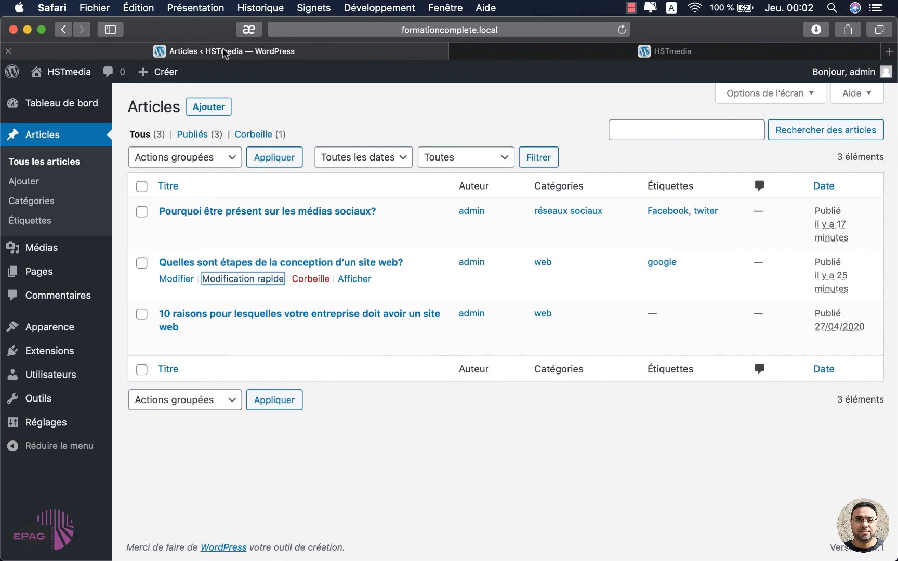
{"action": "mouse_move", "coordinate": [34, 335]}
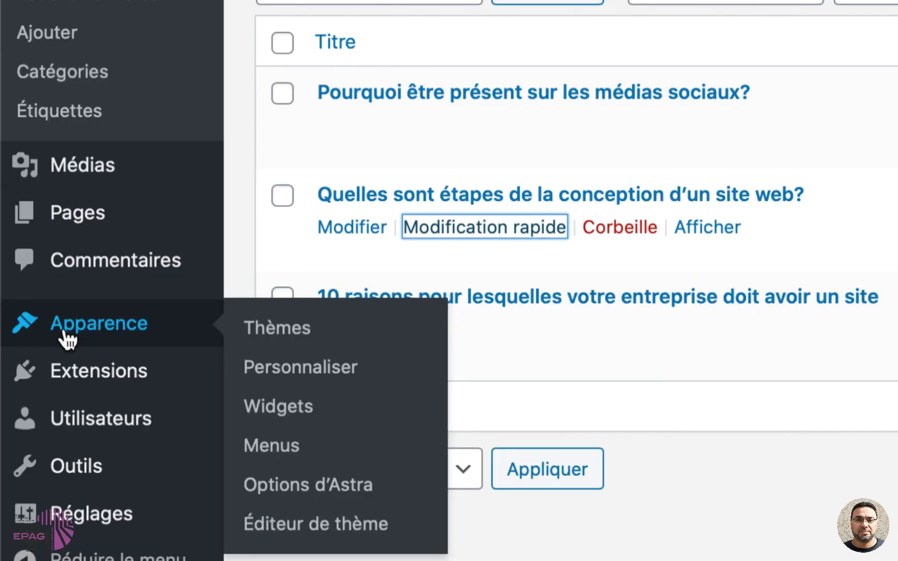
{"action": "left_click", "coordinate": [289, 406]}
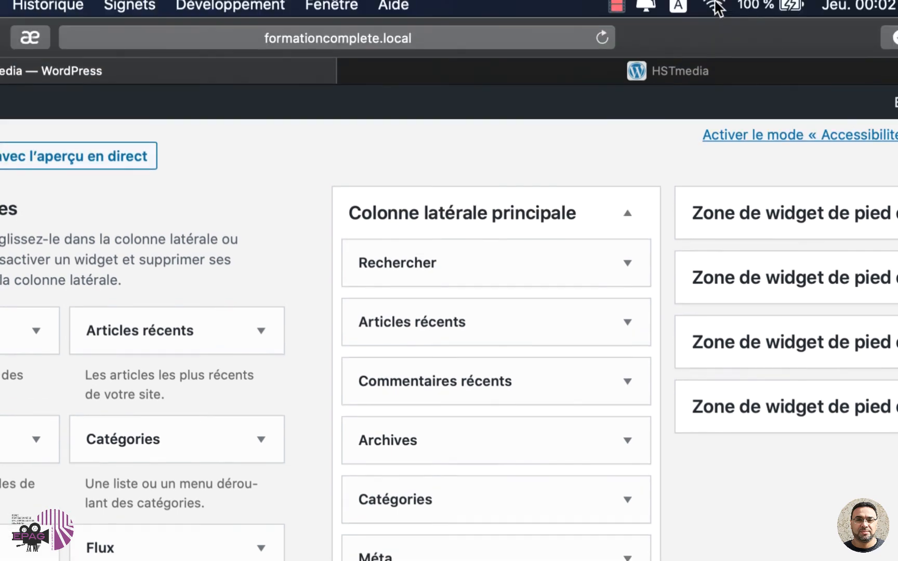
{"action": "left_click", "coordinate": [717, 76]}
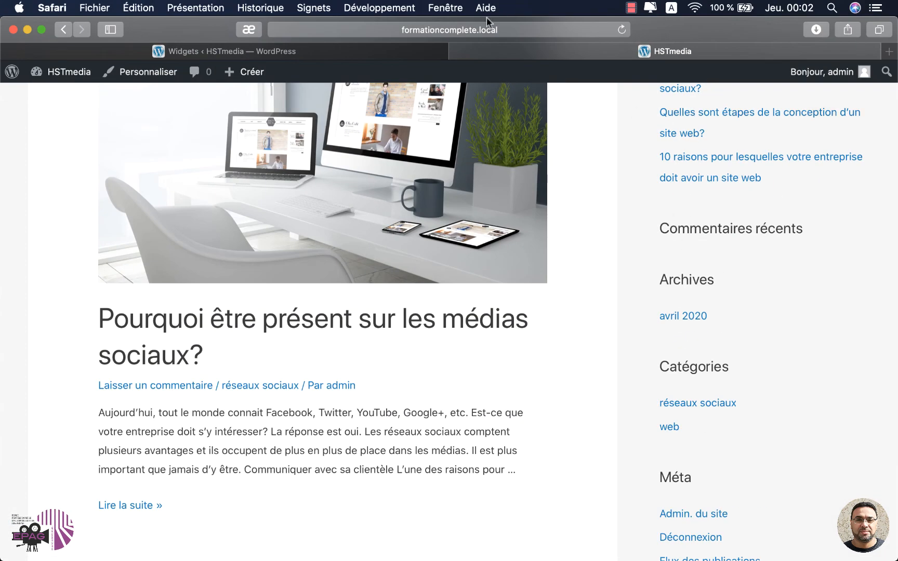
{"action": "left_click", "coordinate": [367, 57]}
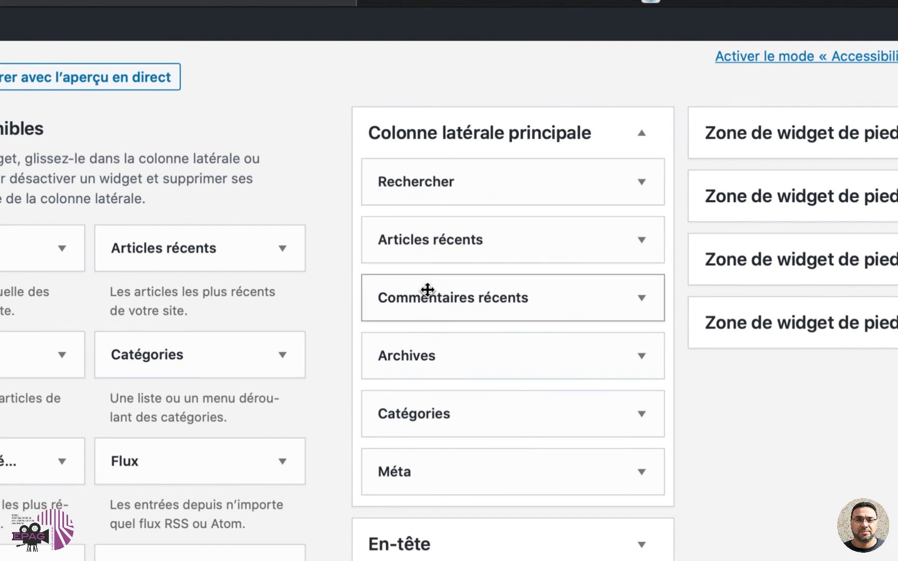
- Delete the "Méta" widget from the "Colonne latérale principale" widget area
{"action": "scroll", "coordinate": [427, 288], "scroll_direction": "down", "scroll_amount": 5}
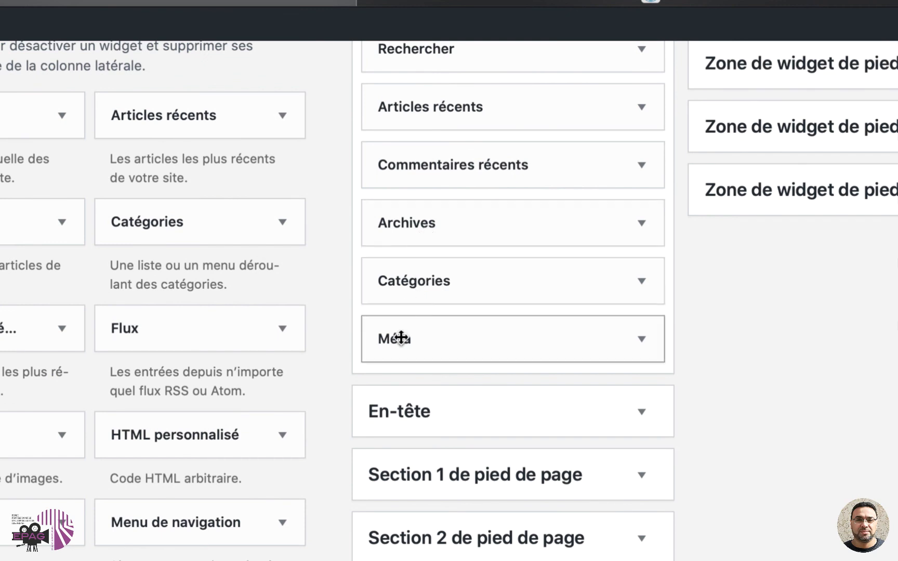
{"action": "scroll", "coordinate": [573, 385], "scroll_direction": "down", "scroll_amount": 3}
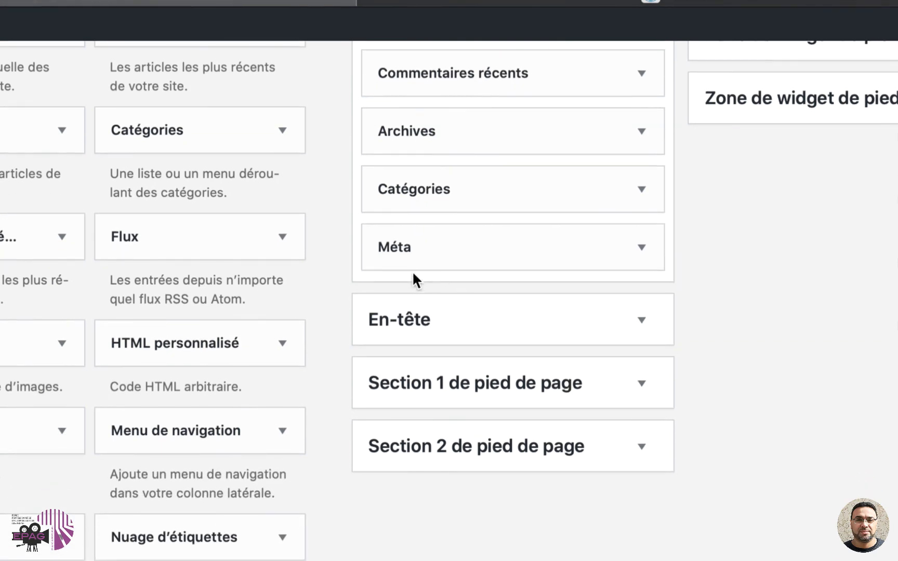
{"action": "left_click", "coordinate": [642, 249]}
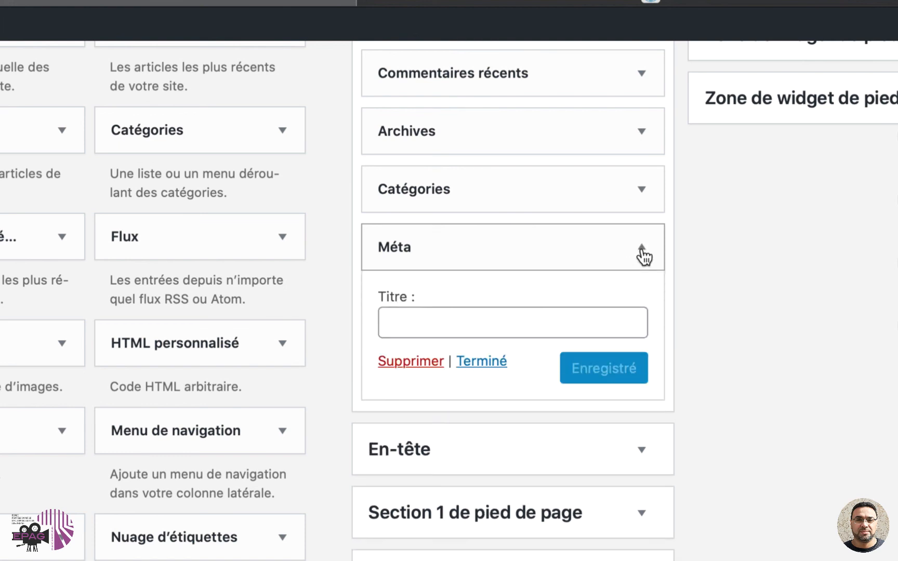
{"action": "left_click", "coordinate": [413, 364]}
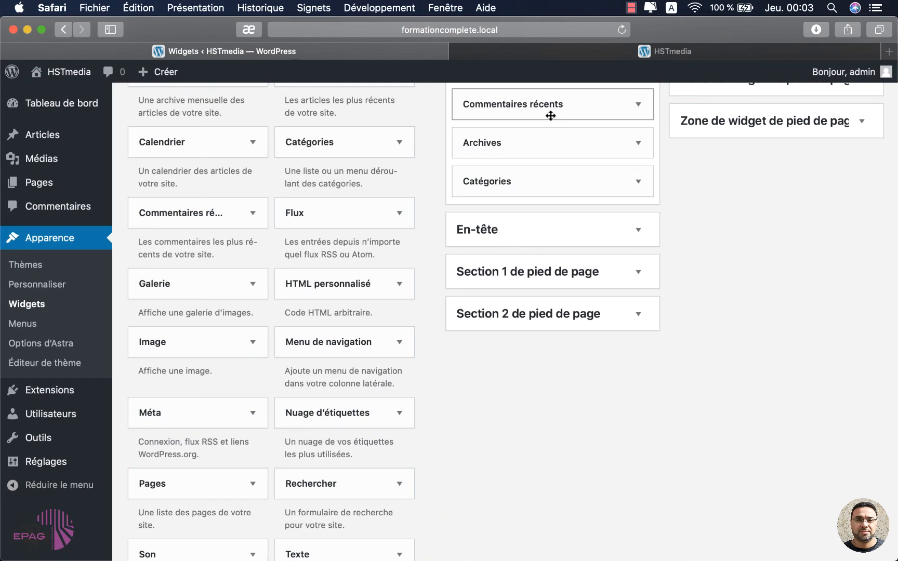
- Add the "Nuage d'étiquettes" widget to the main sidebar, directly below the "Catégories" widget
{"action": "scroll", "coordinate": [549, 141], "scroll_direction": "up", "scroll_amount": 3}
{"action": "mouse_move", "coordinate": [383, 559]}
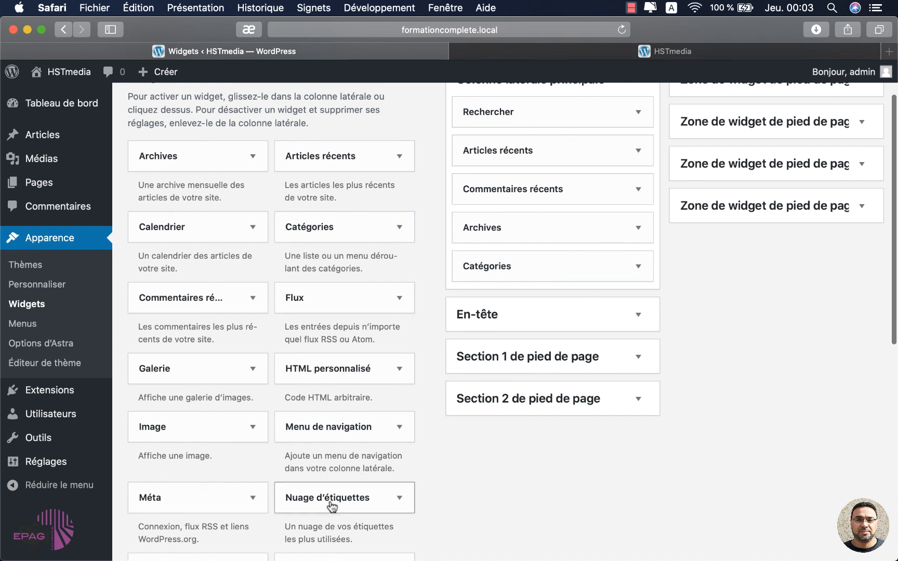
{"action": "left_click_drag", "start_coordinate": [314, 502], "coordinate": [506, 306]}
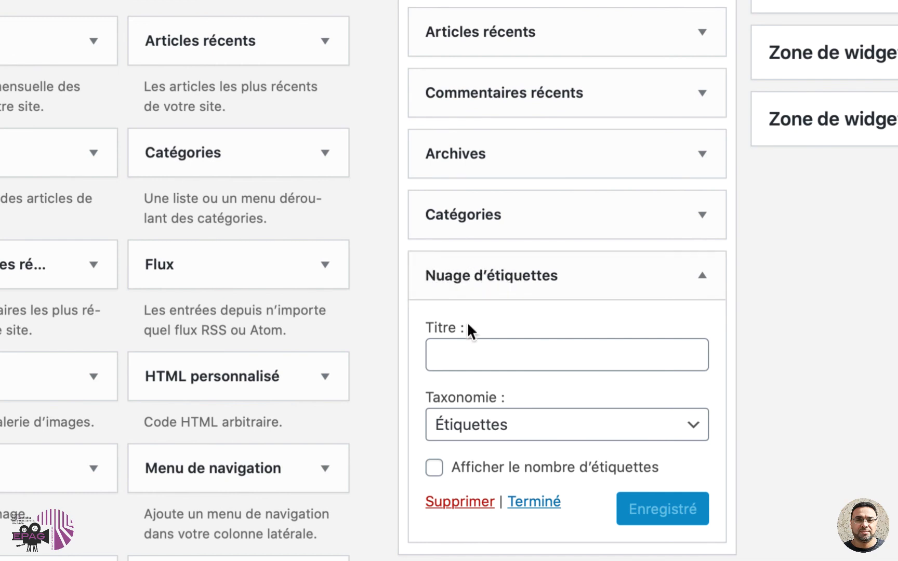
- Title the tag cloud widget "Tags" and save it
{"action": "left_click", "coordinate": [446, 353]}
{"action": "type", "text": "Et"}
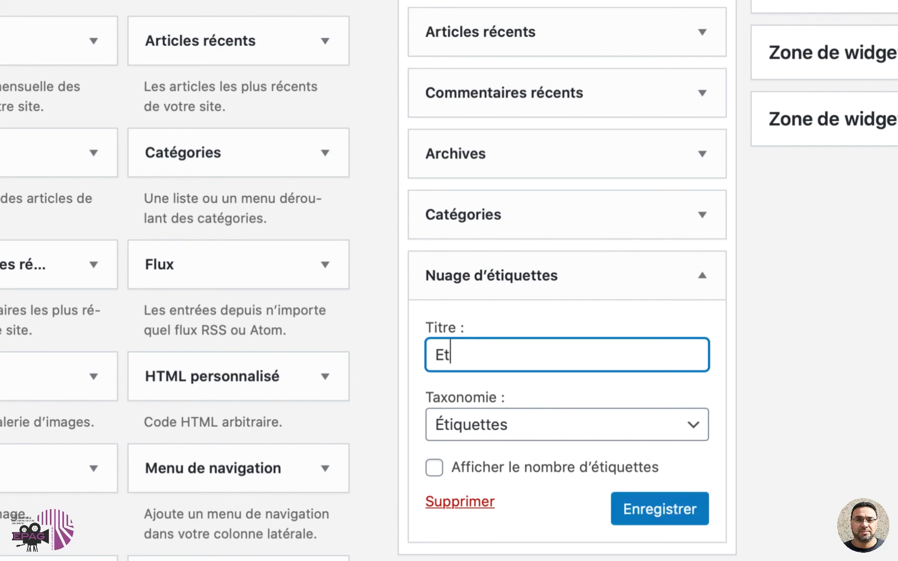
{"action": "type", "text": "iquettes"}
{"action": "double_click", "coordinate": [480, 355]}
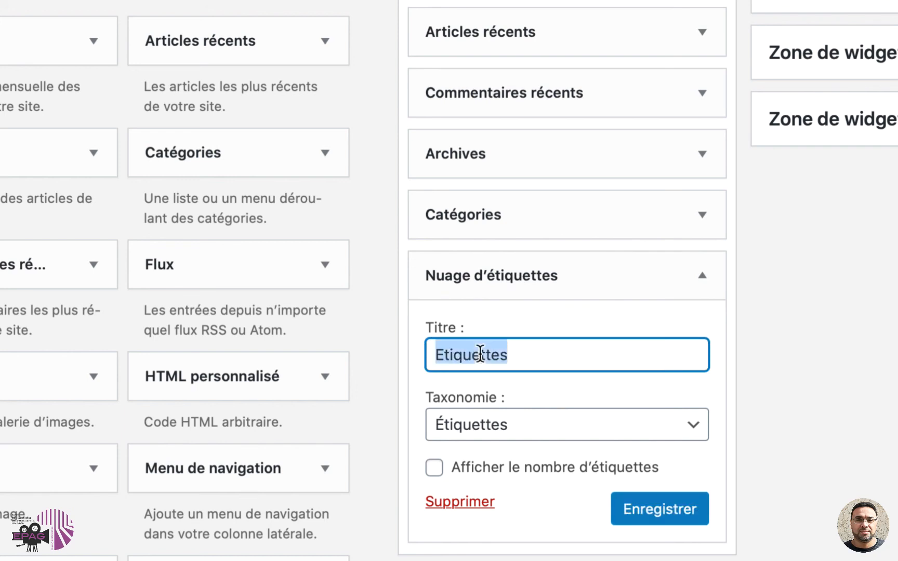
{"action": "type", "text": "Tags"}
{"action": "left_click", "coordinate": [659, 508]}
- Reload the public home page and check the tag cloud in the sidebar
{"action": "left_click", "coordinate": [668, 50]}
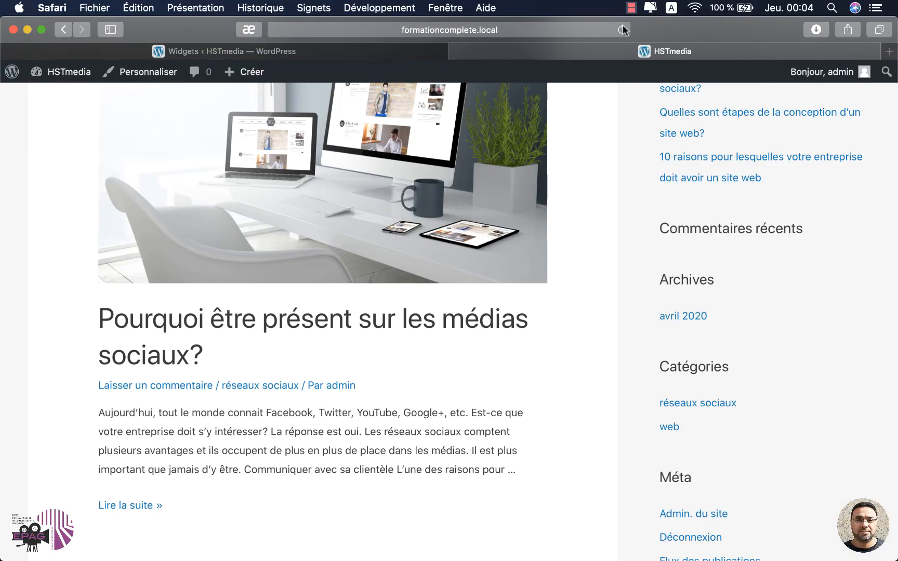
{"action": "left_click", "coordinate": [622, 30]}
{"action": "scroll", "coordinate": [750, 343], "scroll_direction": "down", "scroll_amount": 3}
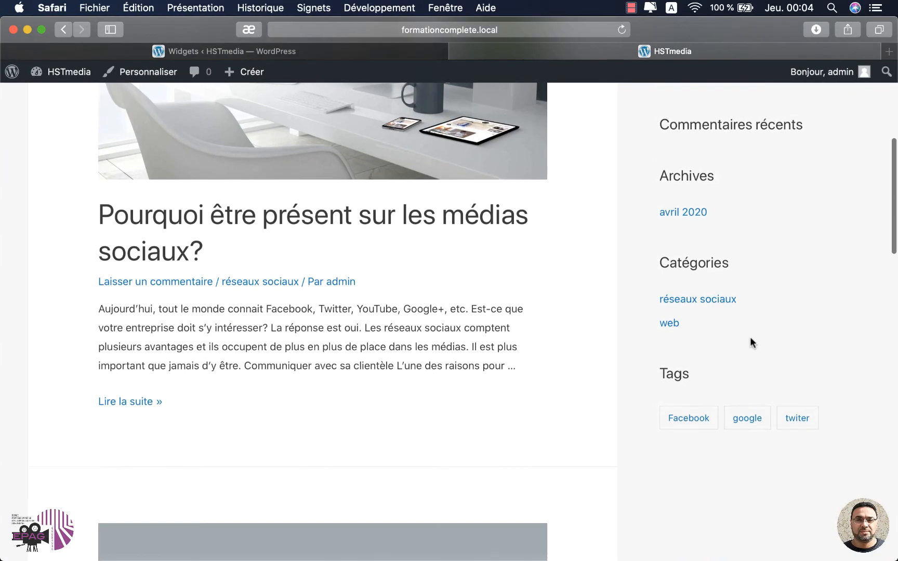
{"action": "scroll", "coordinate": [751, 343], "scroll_direction": "down", "scroll_amount": 3}
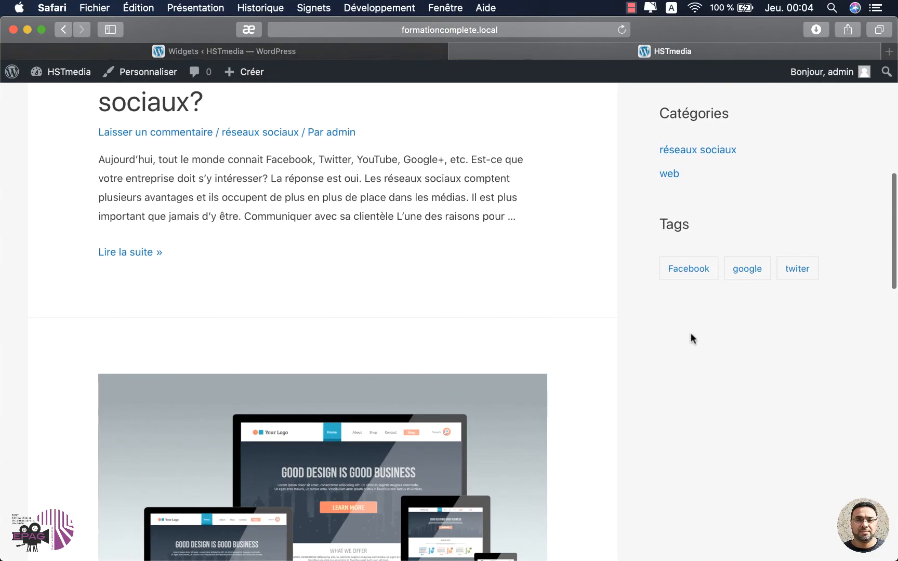
- Browse the "Facebook" and "google" tag archives from the sidebar's tag cloud and check which posts each one lists
{"action": "left_click", "coordinate": [683, 267]}
{"action": "scroll", "coordinate": [569, 427], "scroll_direction": "down", "scroll_amount": 8}
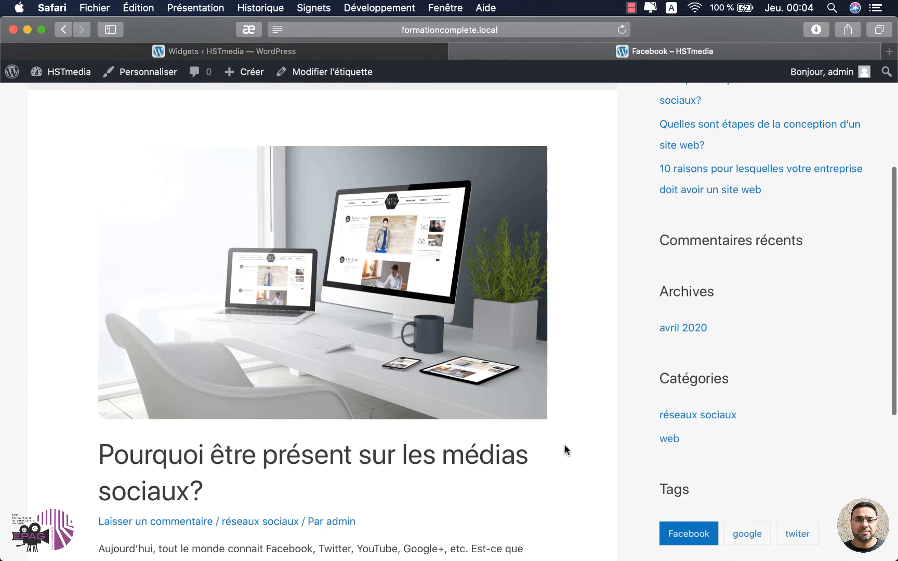
{"action": "left_click", "coordinate": [749, 329]}
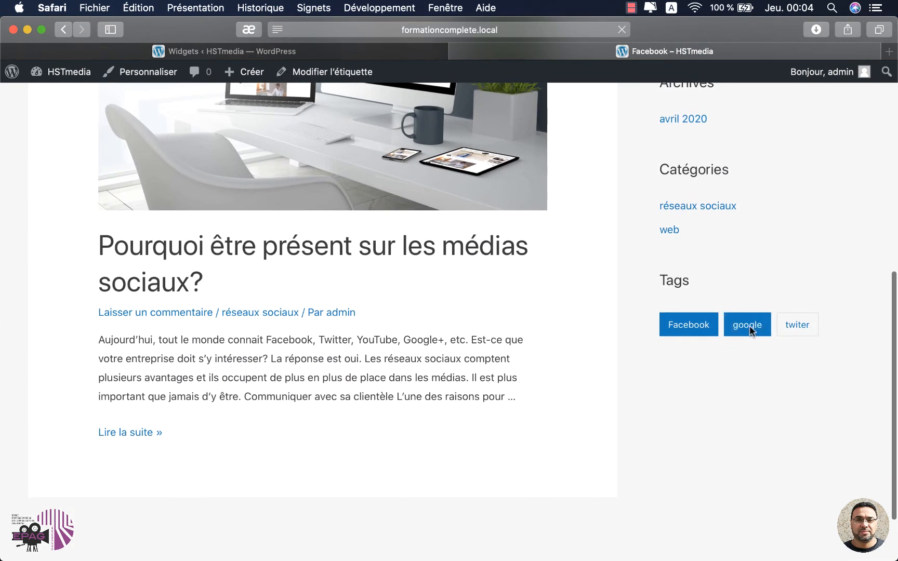
{"action": "scroll", "coordinate": [733, 476], "scroll_direction": "down", "scroll_amount": 8}
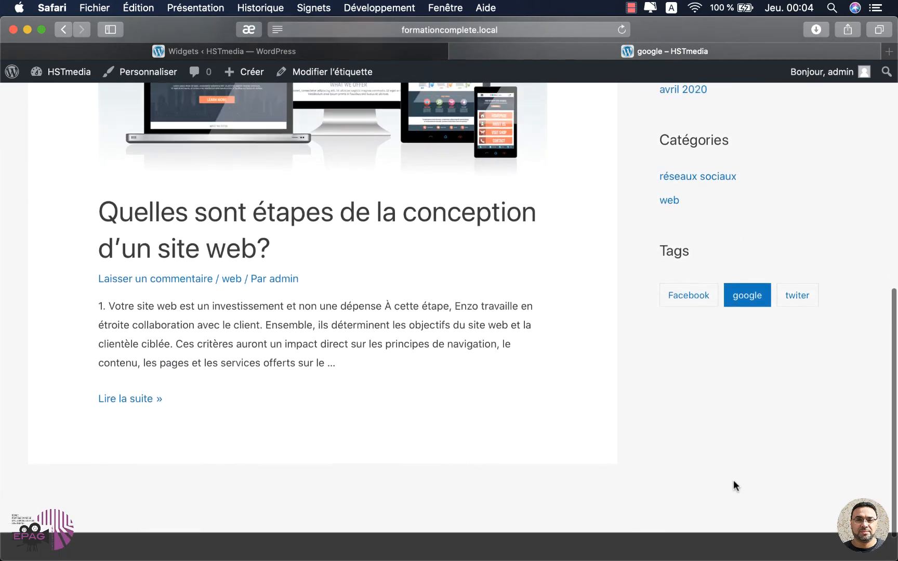
{"action": "scroll", "coordinate": [730, 437], "scroll_direction": "up", "scroll_amount": 2}
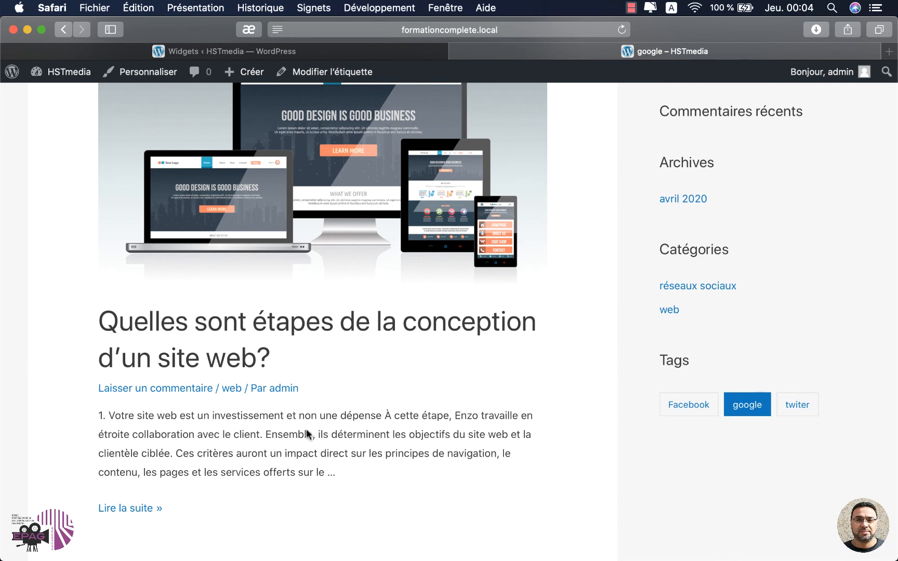
{"action": "scroll", "coordinate": [306, 428], "scroll_direction": "up", "scroll_amount": 5}
{"action": "scroll", "coordinate": [321, 401], "scroll_direction": "down", "scroll_amount": 5}
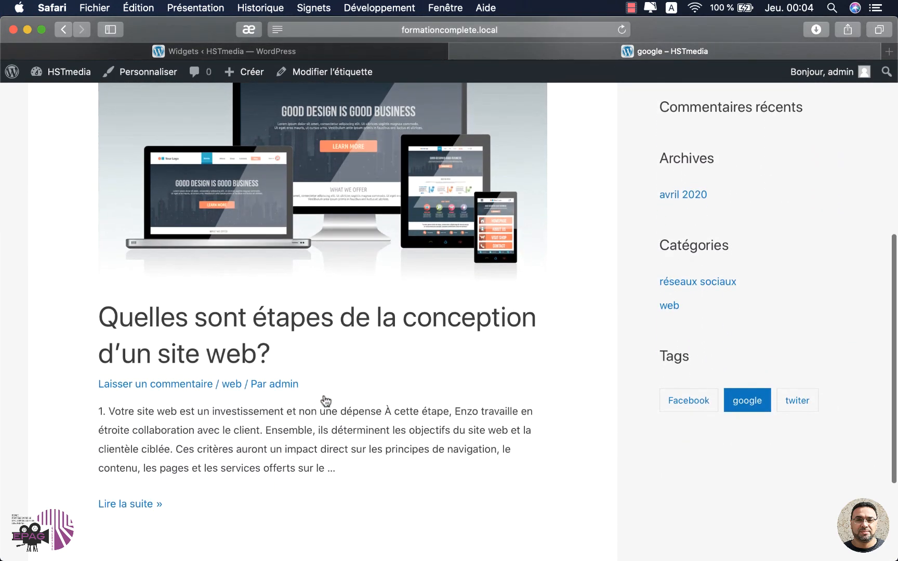
{"action": "left_click", "coordinate": [685, 399]}
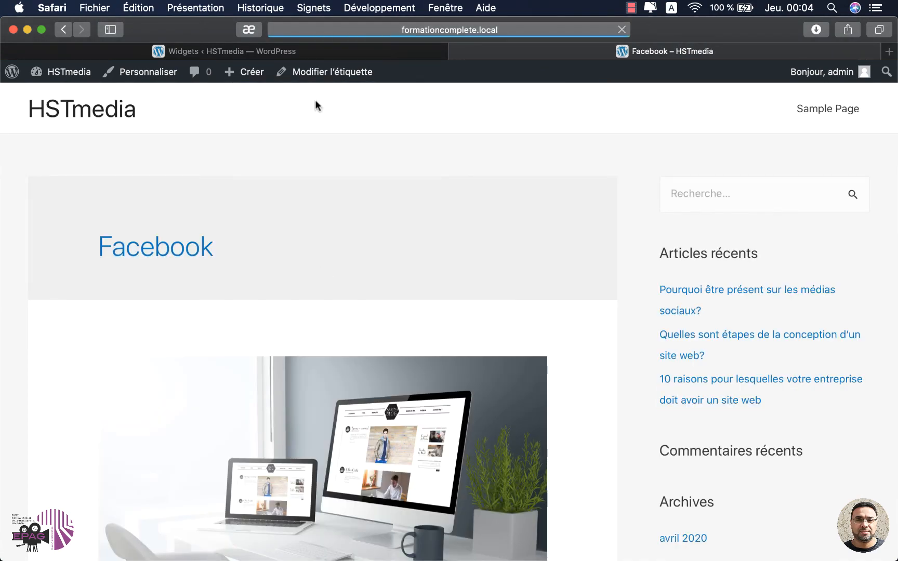
{"action": "scroll", "coordinate": [315, 105], "scroll_direction": "down", "scroll_amount": 6}
{"action": "scroll", "coordinate": [496, 282], "scroll_direction": "up", "scroll_amount": 3}
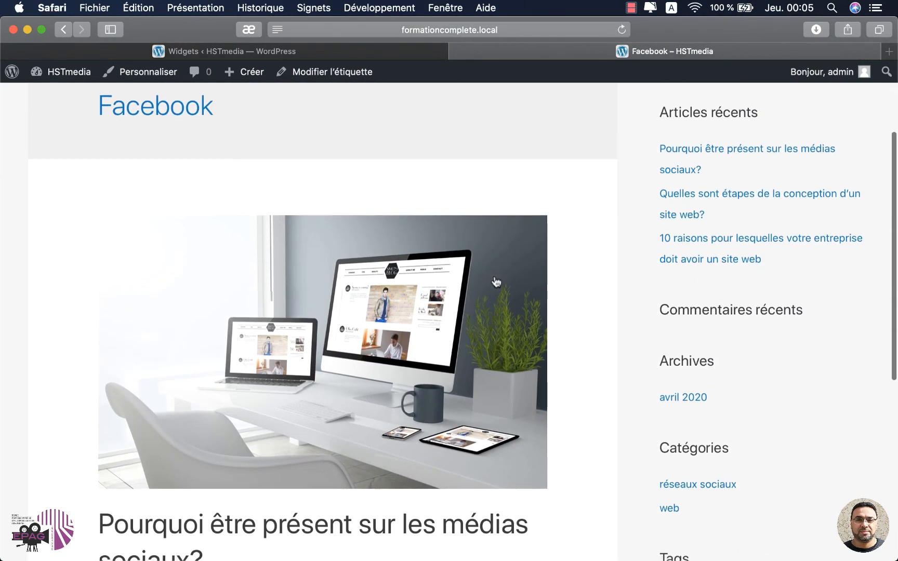